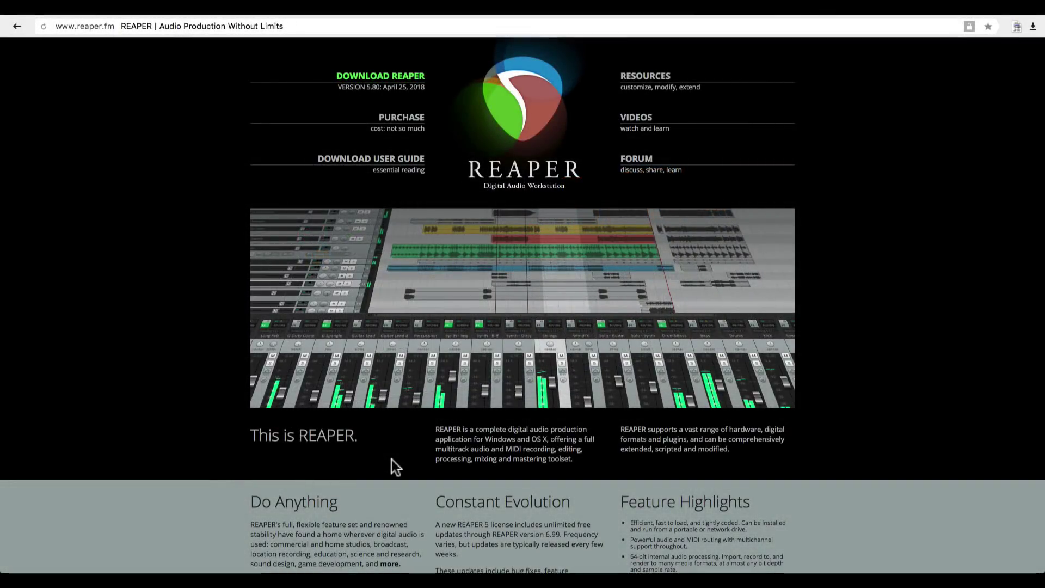
Step: Go to the REAPER Videos page through the VIDEOS link on reaper.fm
left_click(637, 127)
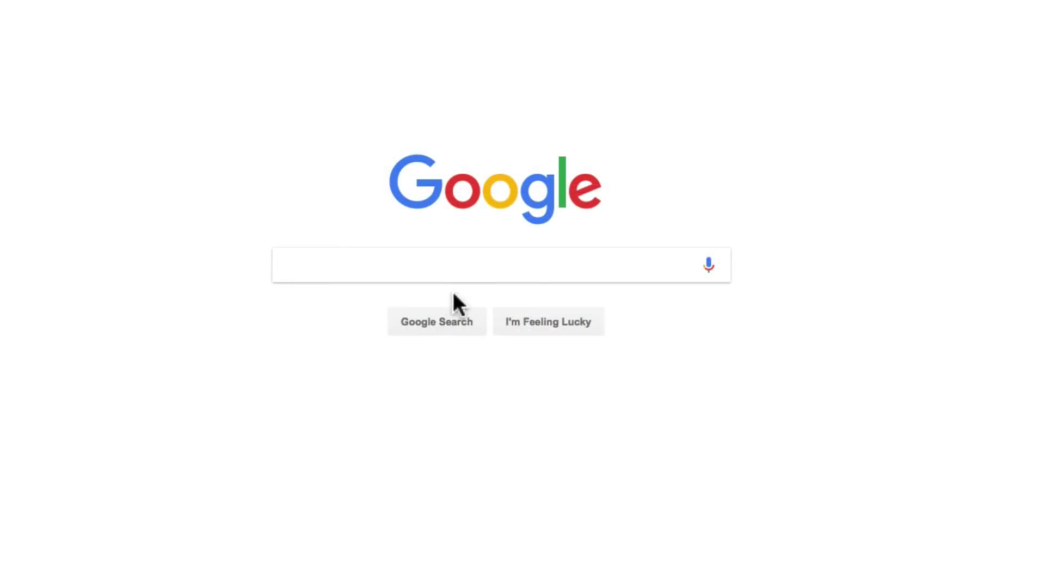
Step: Google 'reaper stash' and open the REAPER Stash site
left_click(469, 264)
type("reaper stash")
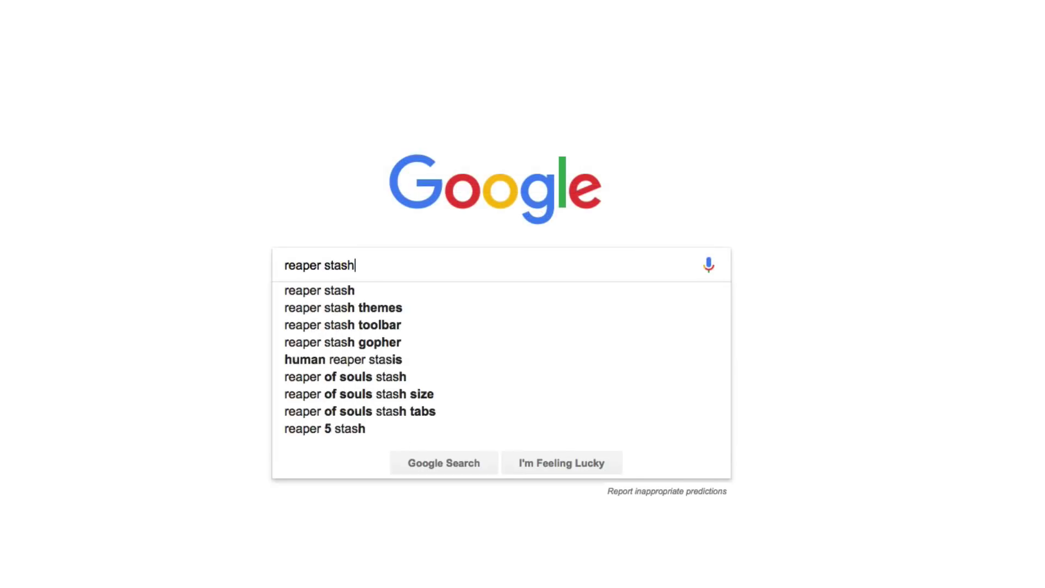
key("Return")
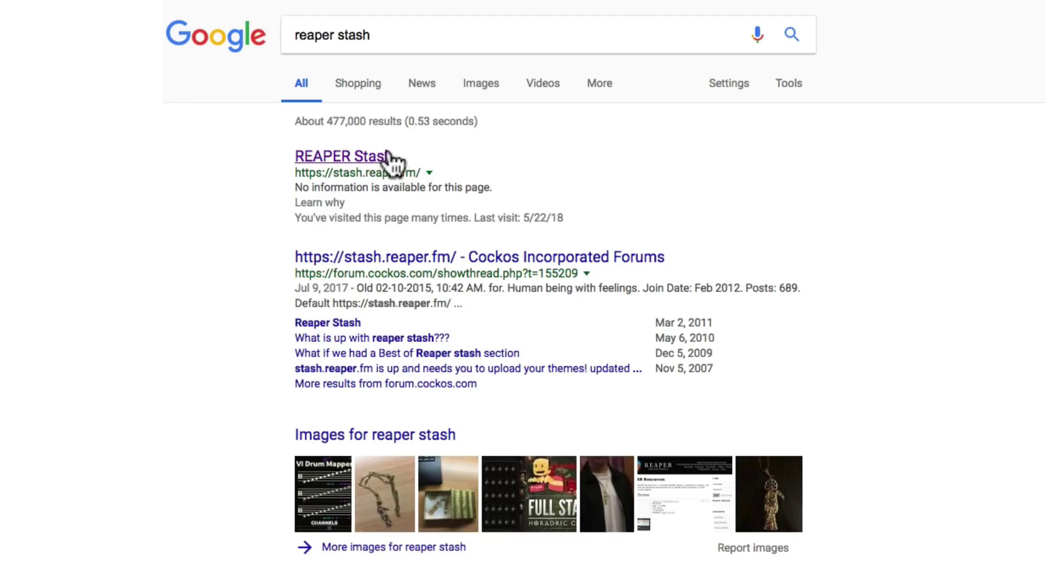
left_click(373, 158)
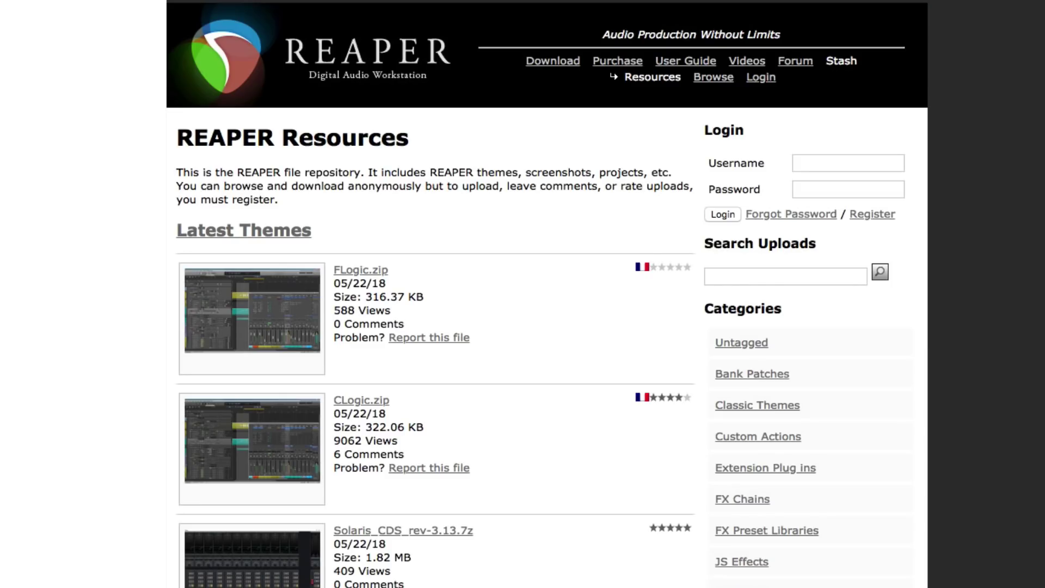
Step: Search Stash uploads for 'first drum beat' and download First Drum Beat - Samples.zip
left_click(752, 275)
type("first dru")
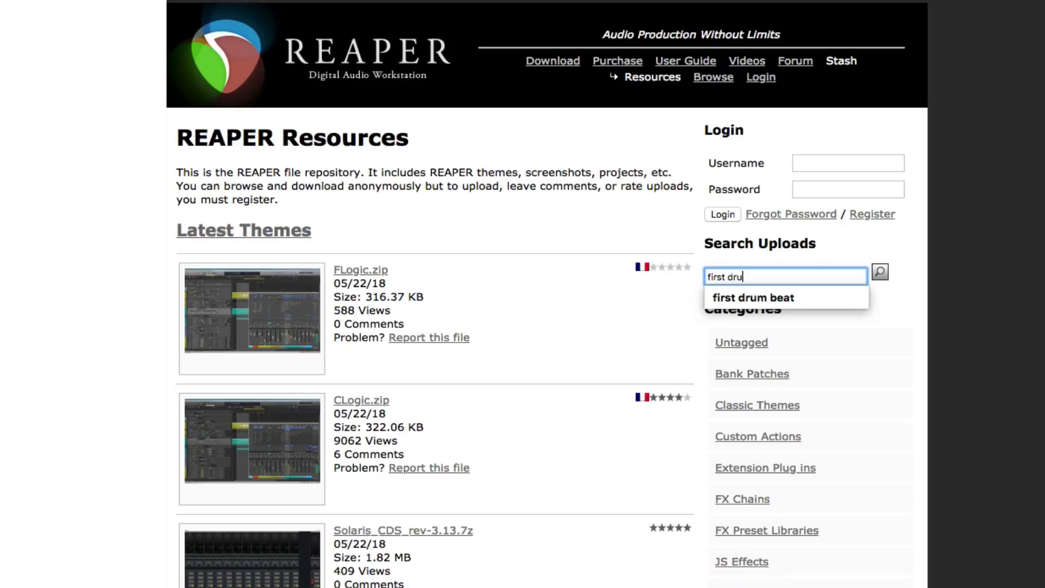
type("m beat")
key("Return")
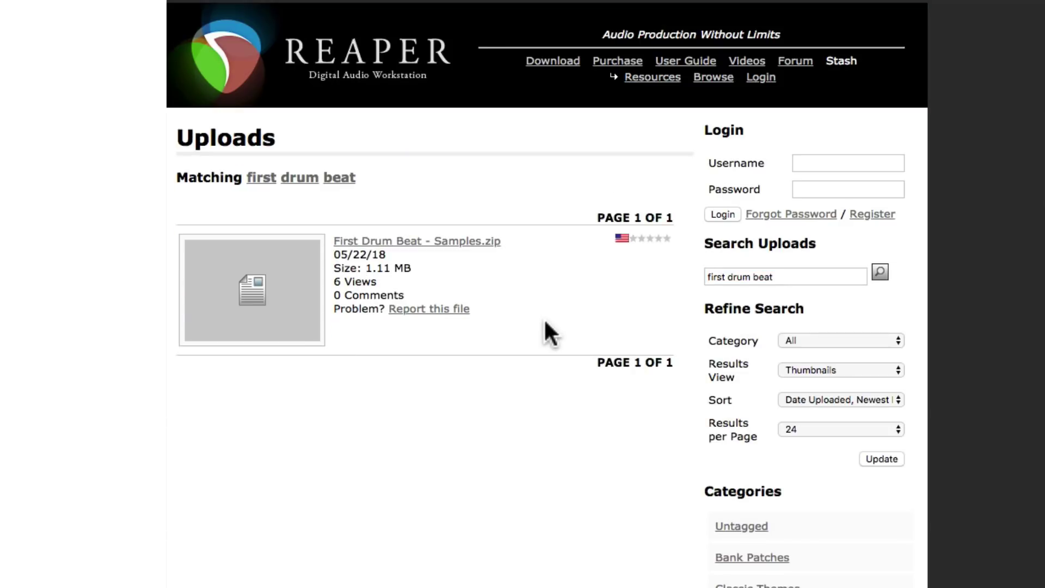
left_click(469, 242)
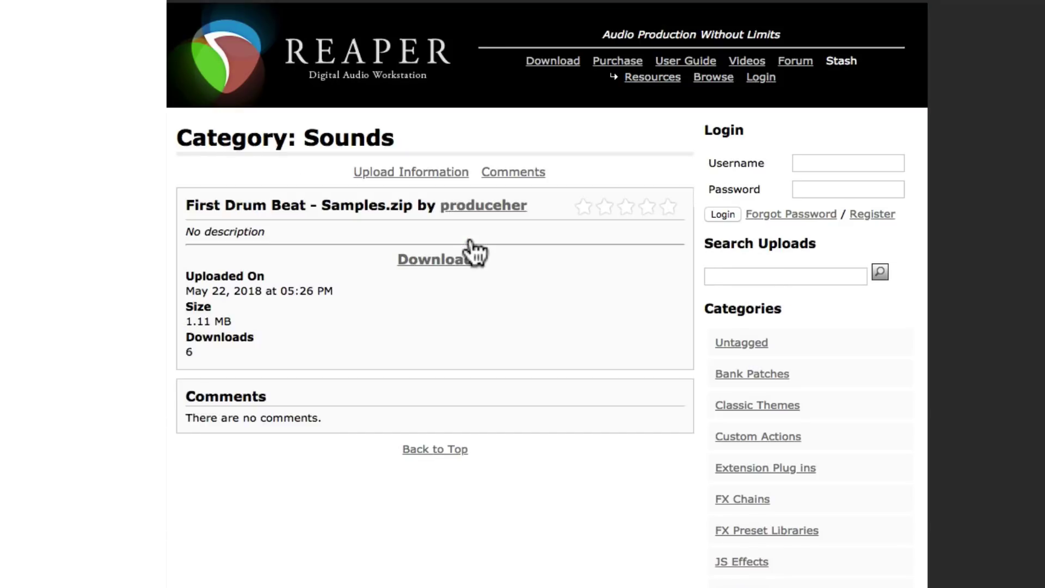
left_click(442, 265)
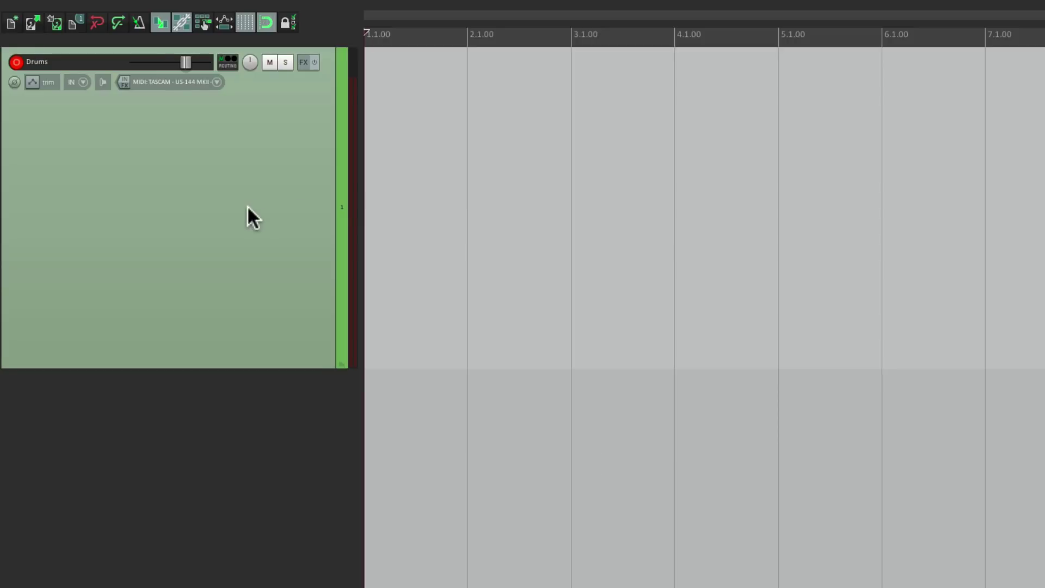
Step: Insert VSTi: ReaSamplOmatic5000 (Cockos) from the Cockos FX list onto the Drums track
left_click(305, 63)
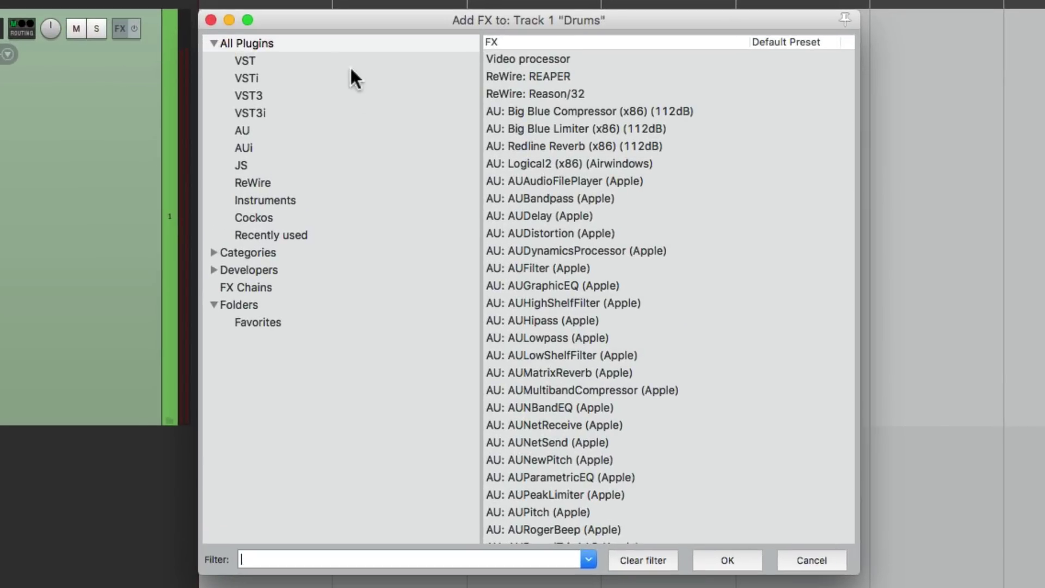
left_click(300, 217)
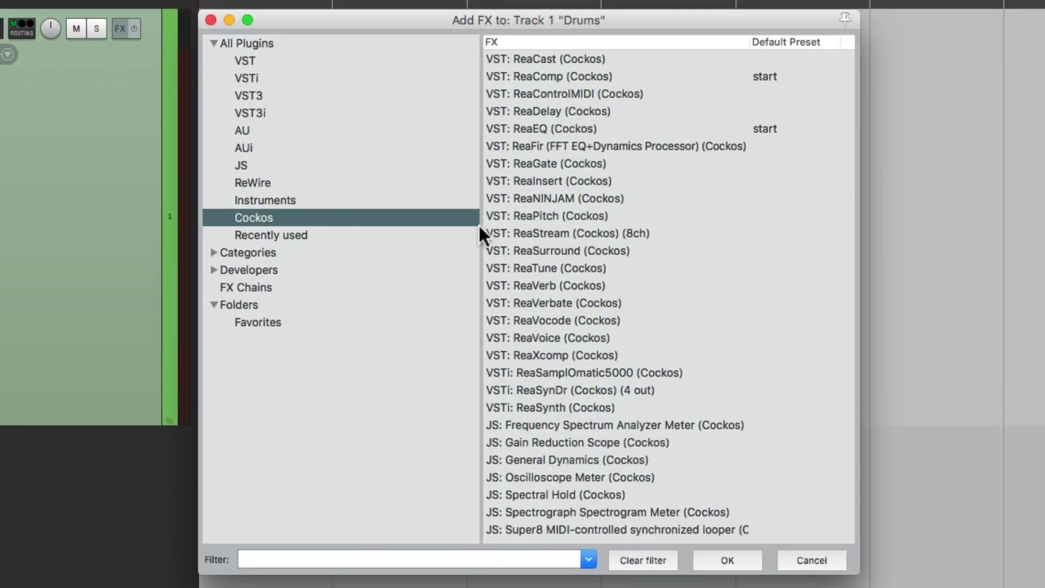
left_click(619, 373)
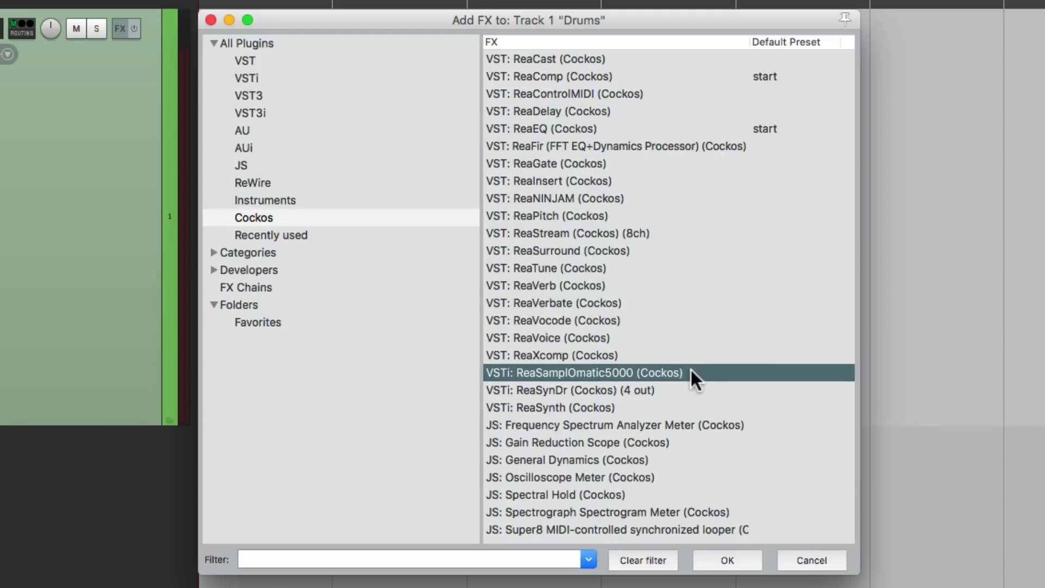
double_click(644, 373)
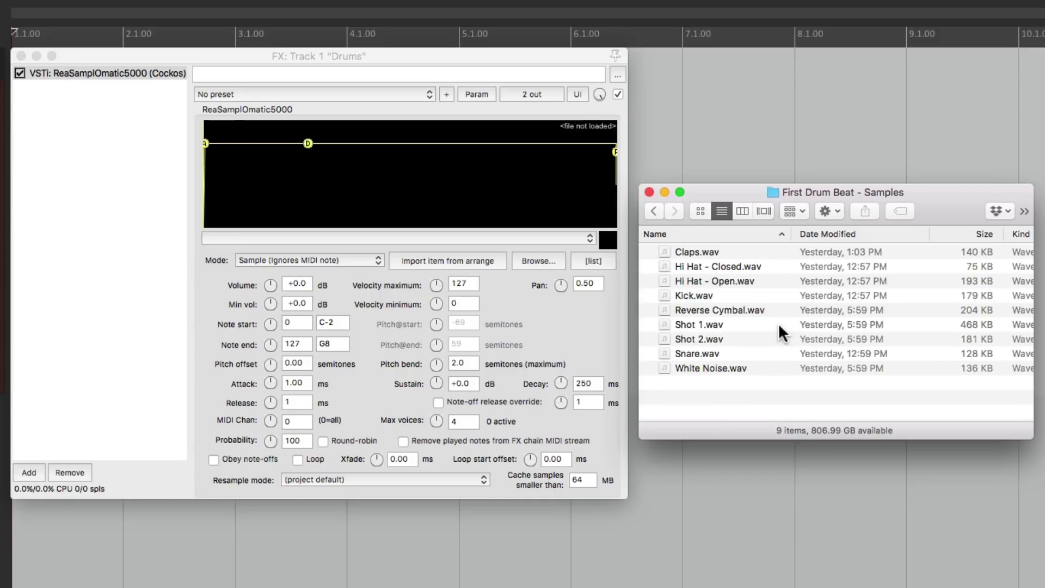
Step: Load Kick.wav into the sampler and turn Min vol down to -inf
left_click(689, 299)
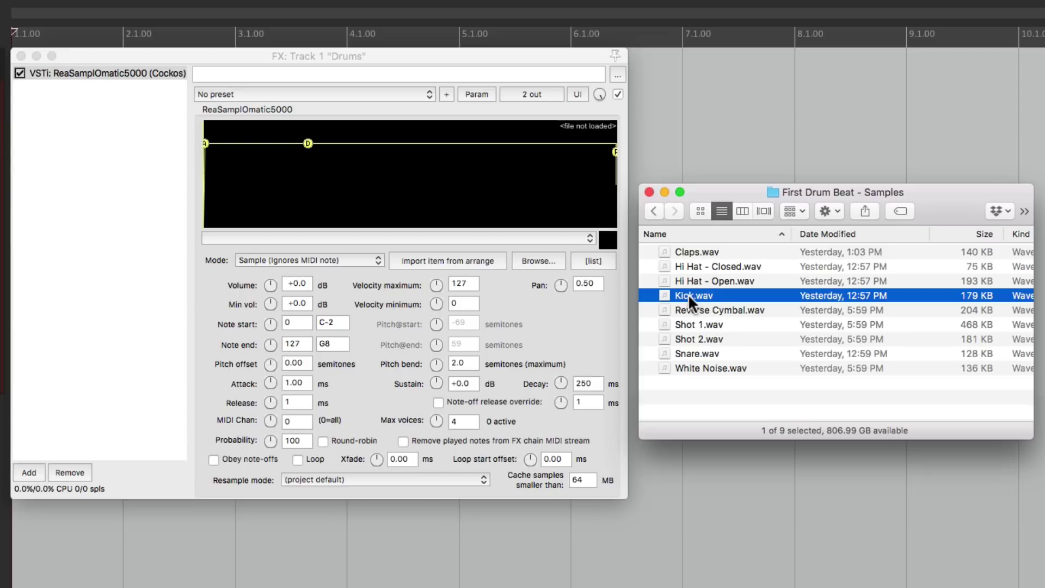
left_click_drag(675, 295, 400, 203)
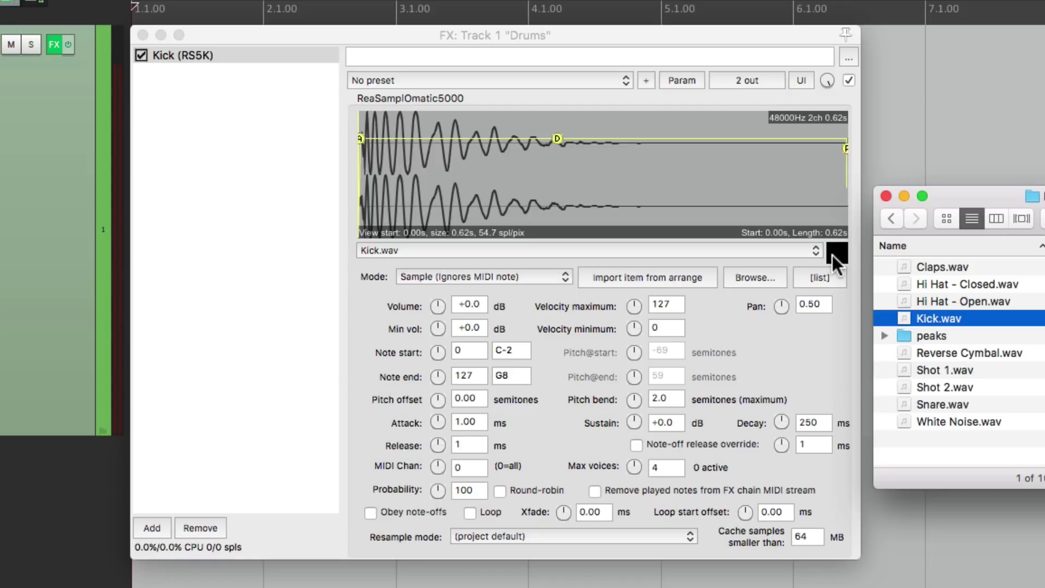
left_click(831, 255)
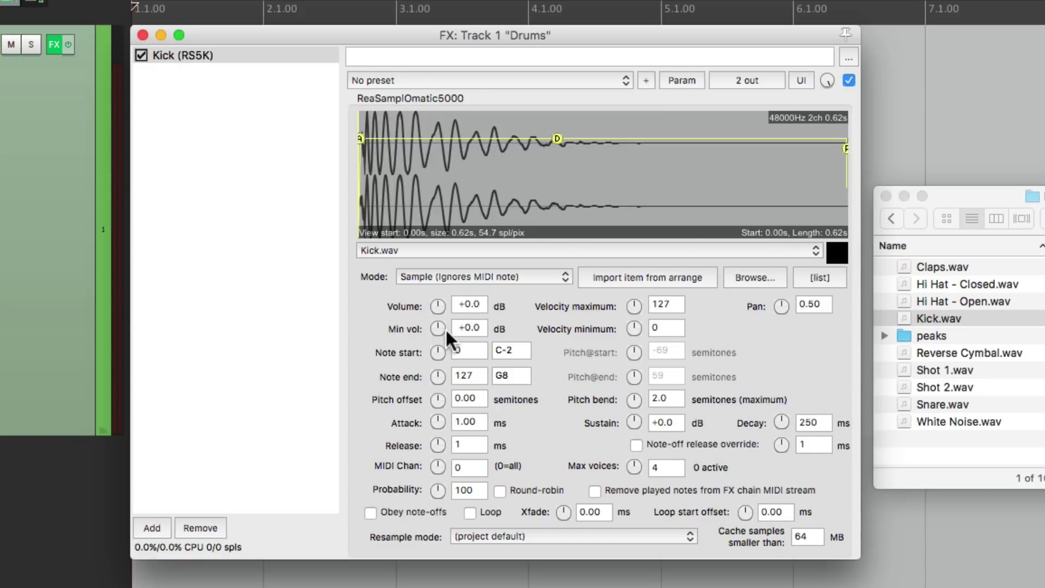
left_click_drag(437, 327, 437, 370)
Step: Set the kick's note start and end to 48 (C2), then preview it
type("48")
double_click(479, 376)
type("48")
key("Return")
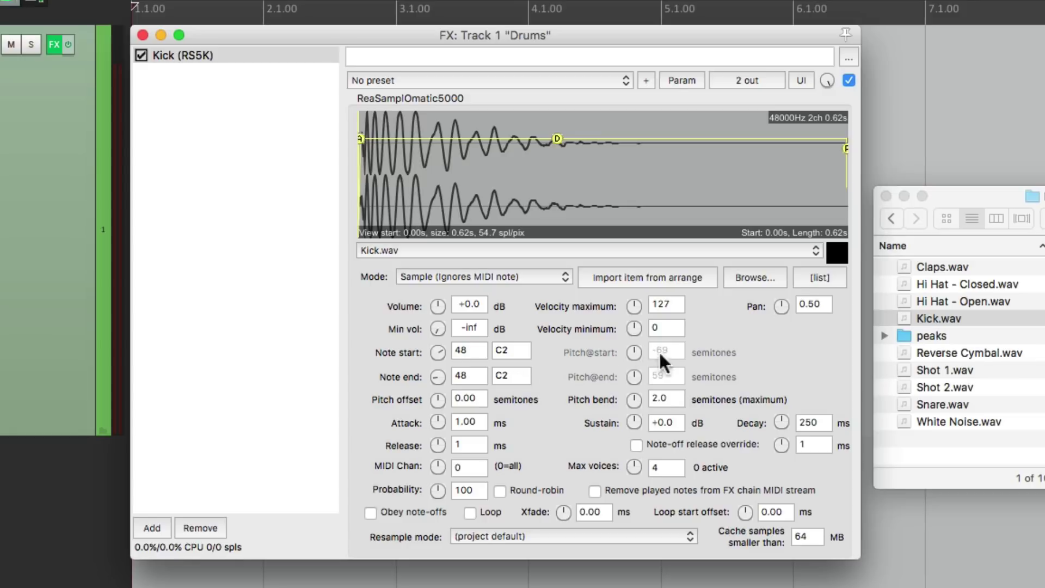
left_click(838, 250)
left_click(838, 251)
Step: Duplicate the Kick sampler, load Snare.wav, and set its note start and end to 50 (D2)
left_click(263, 56)
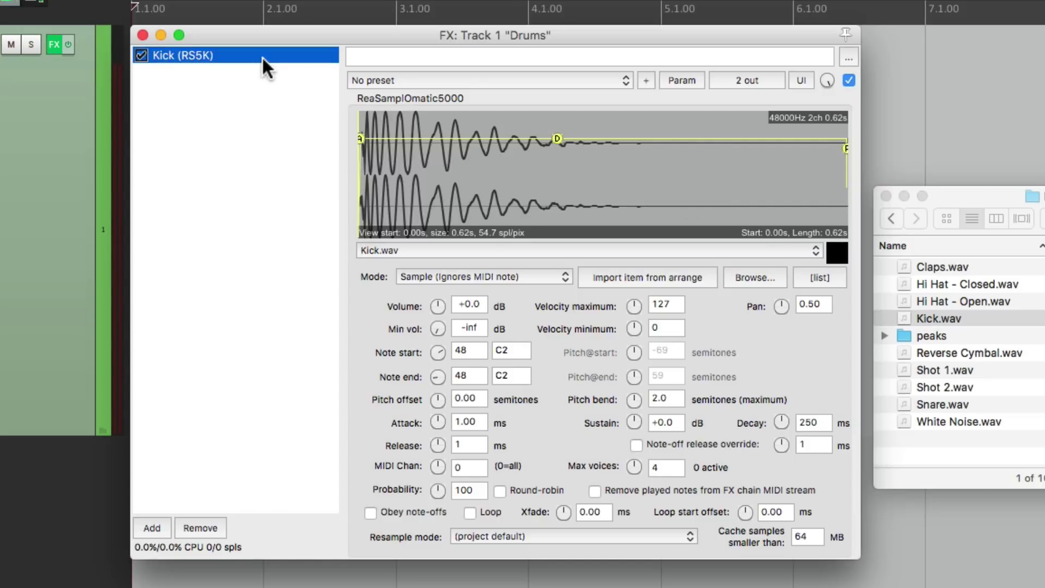
key("super+c")
key("super+v")
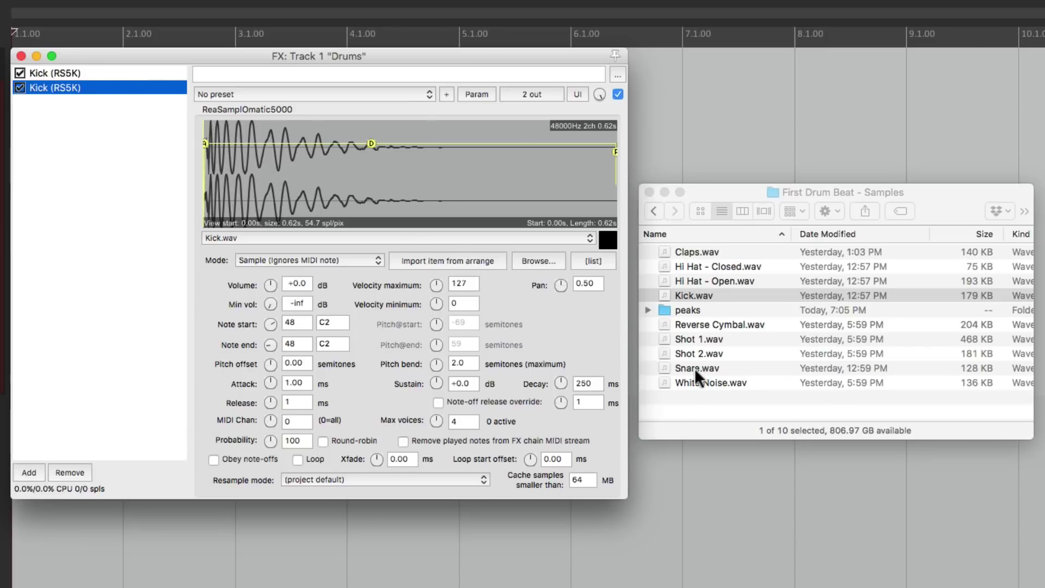
left_click(695, 368)
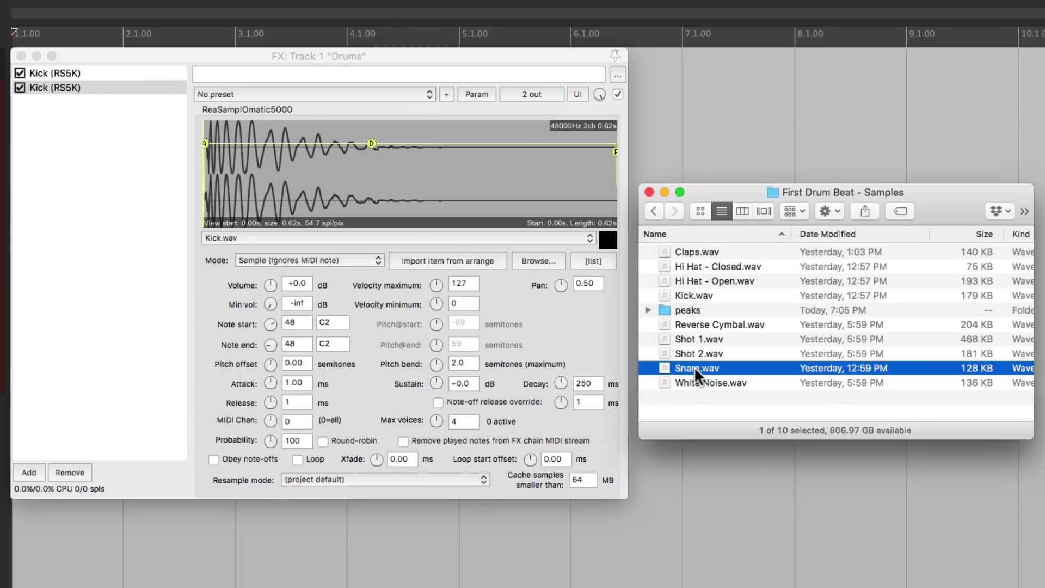
left_click_drag(694, 367, 408, 161)
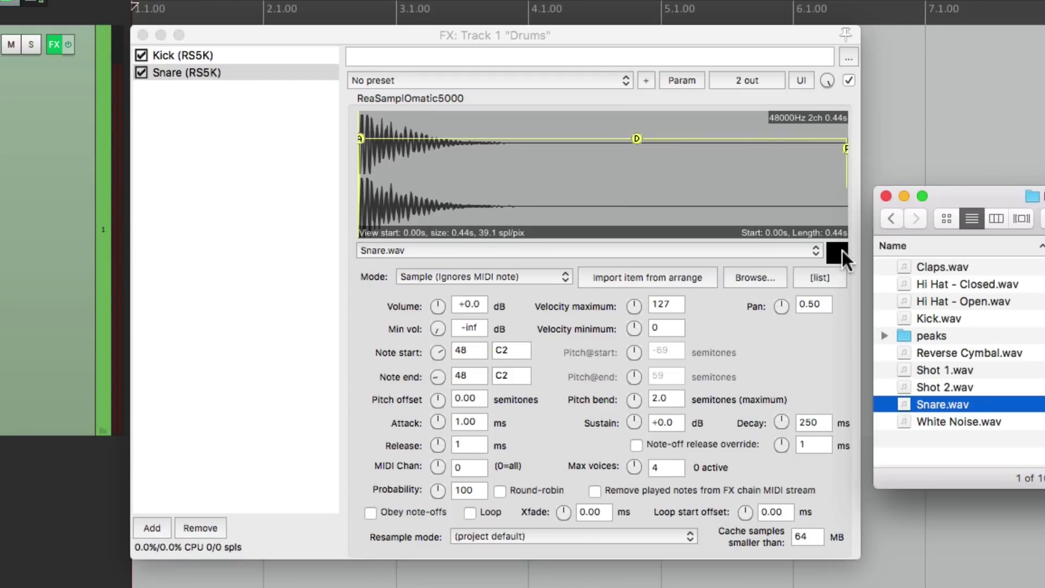
left_click(841, 252)
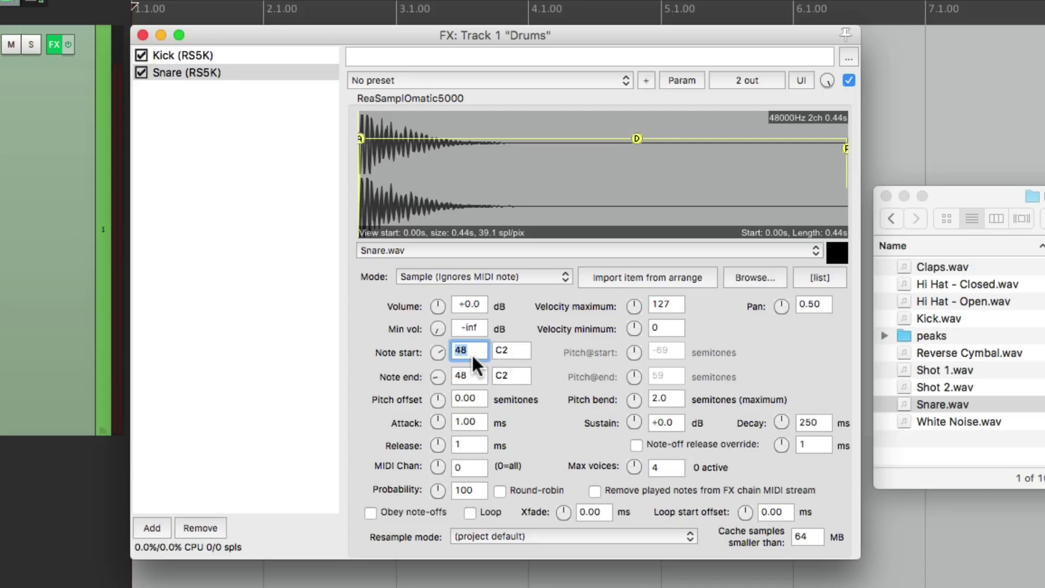
type("50")
double_click(483, 375)
type("50")
key("Return")
Step: Duplicate the Snare sampler, load Claps.wav, set notes to 52 (E2), and preview it
left_click(254, 74)
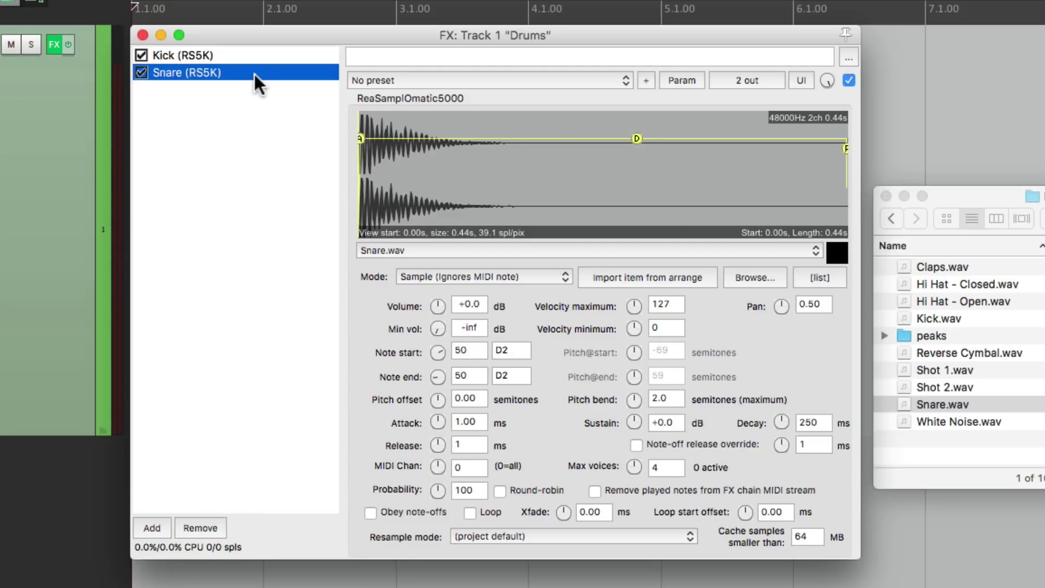
key("super+v")
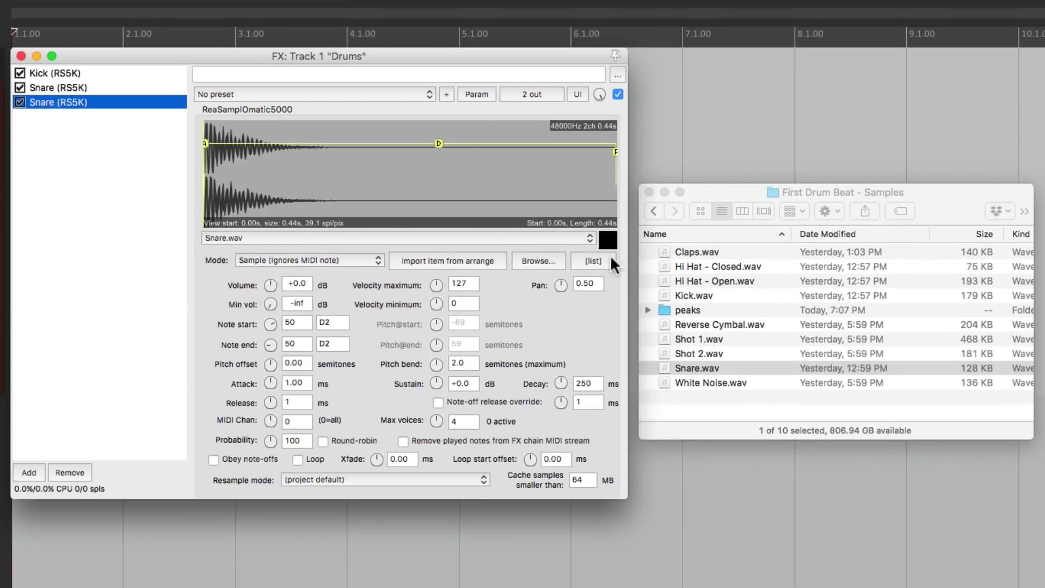
left_click(693, 250)
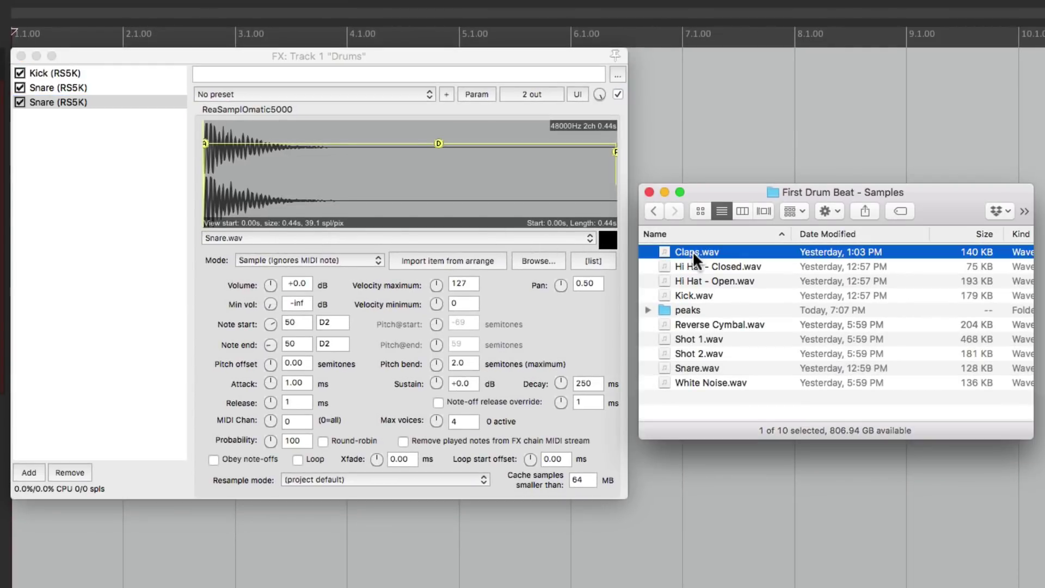
left_click_drag(692, 250, 406, 200)
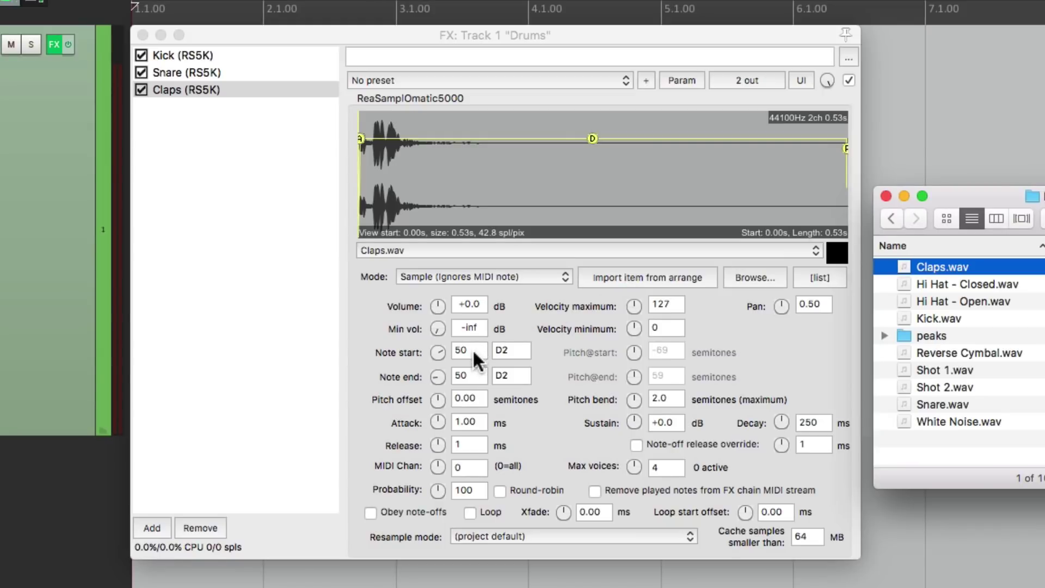
double_click(473, 350)
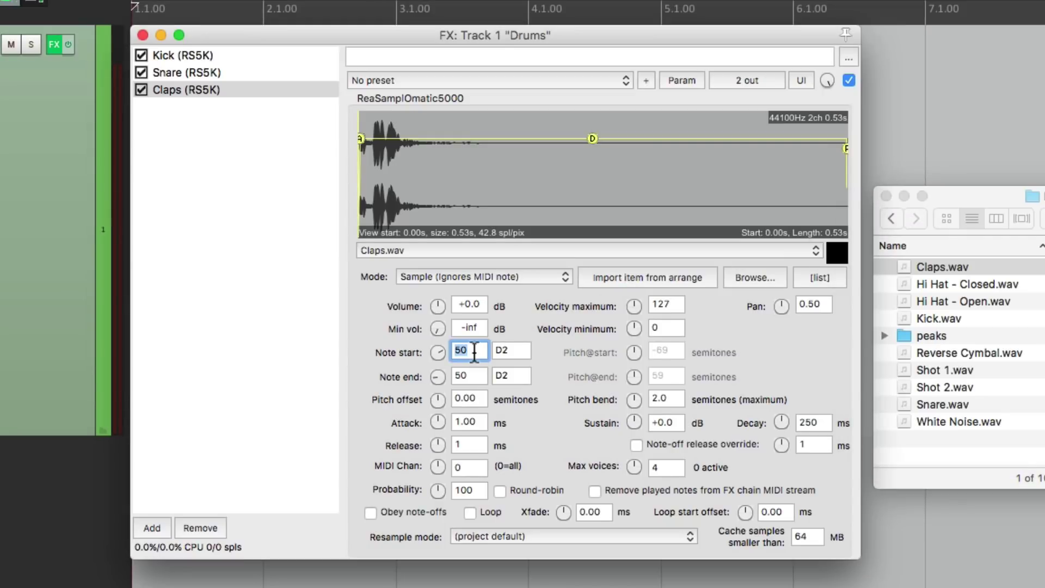
type("52")
double_click(468, 375)
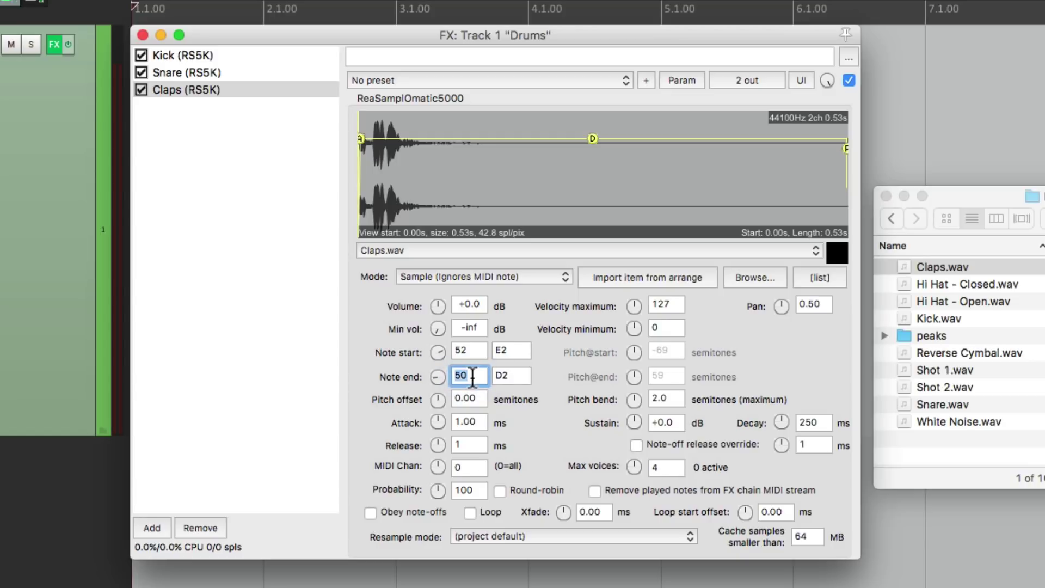
type("52")
left_click(840, 253)
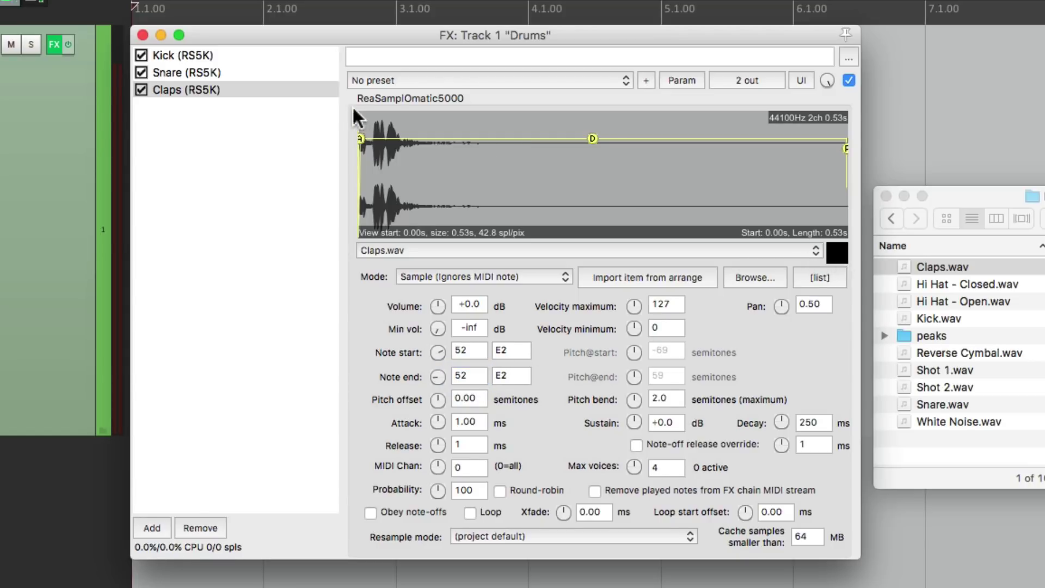
Step: Duplicate the Claps sampler, load Hi Hat - Closed.wav, and set its notes to 54 (F#2)
left_click(272, 91)
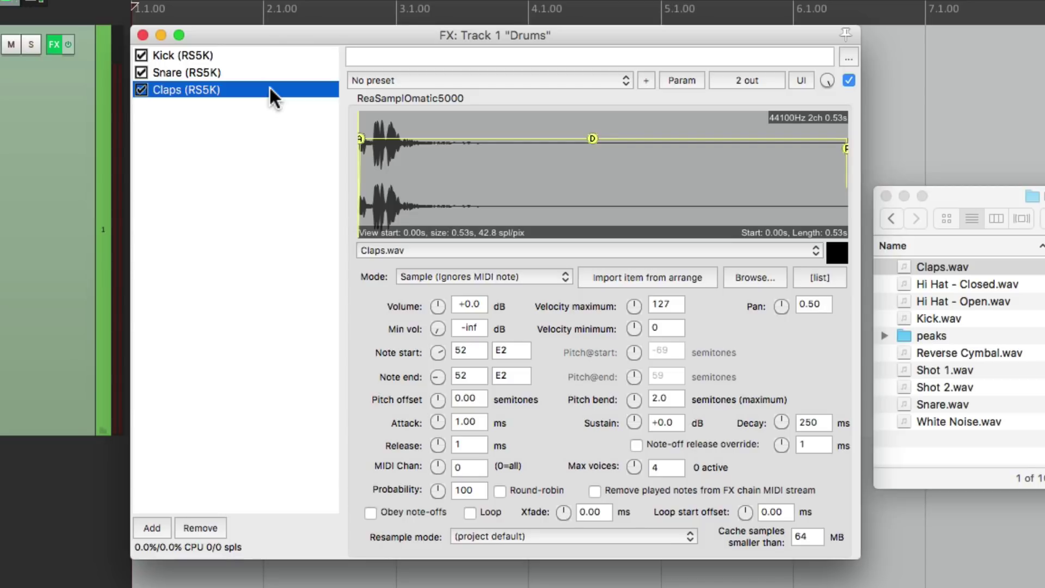
key("super+c")
key("super+v")
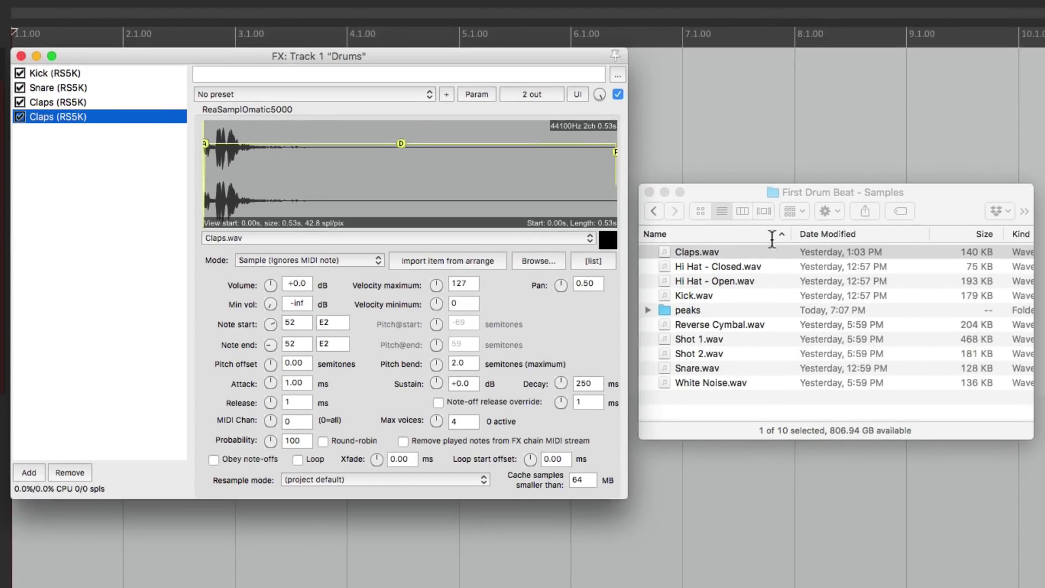
left_click(735, 267)
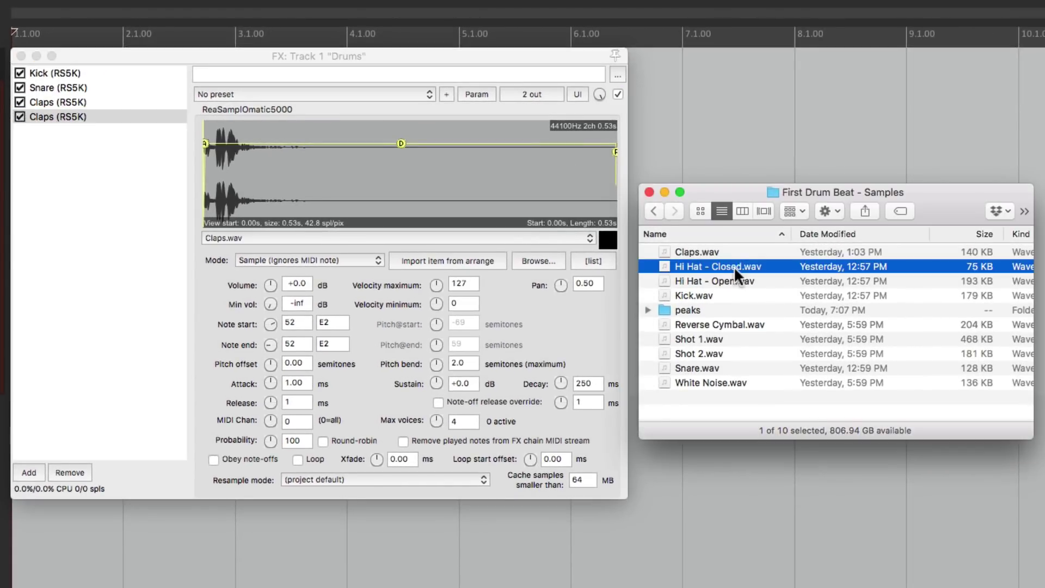
left_click_drag(734, 266, 486, 192)
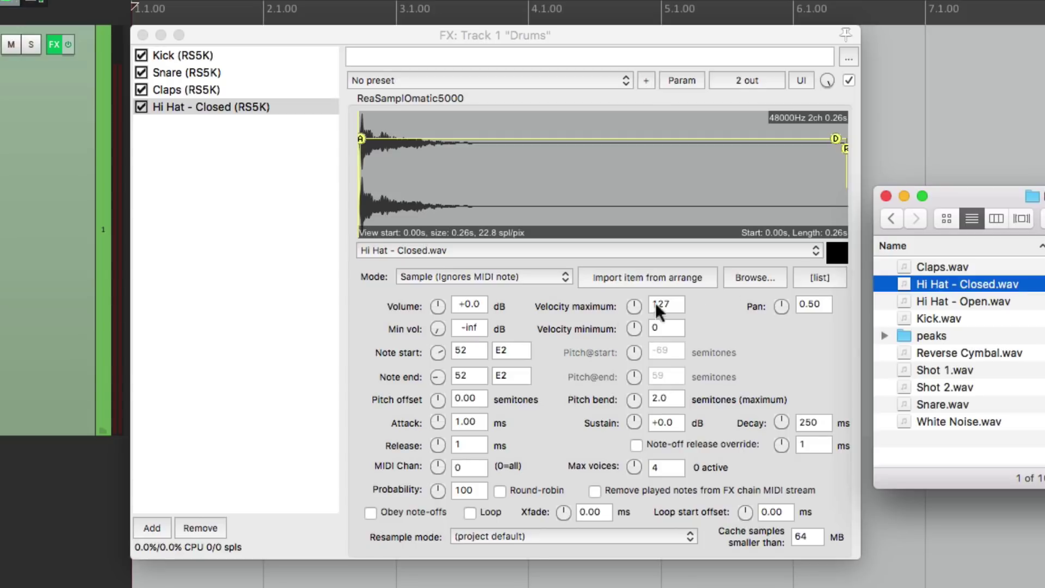
left_click(471, 350)
type("54")
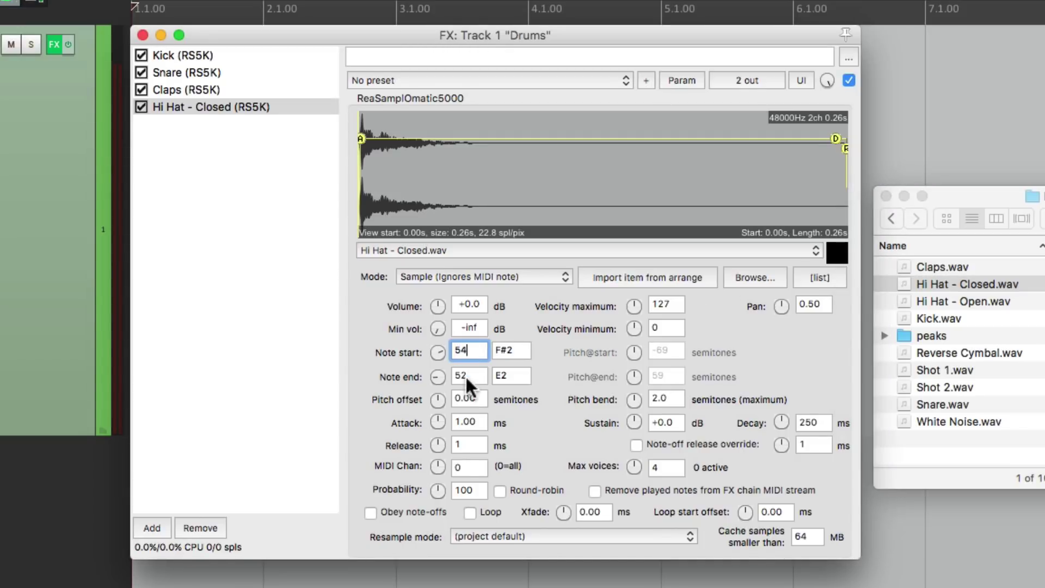
left_click(467, 378)
type("54")
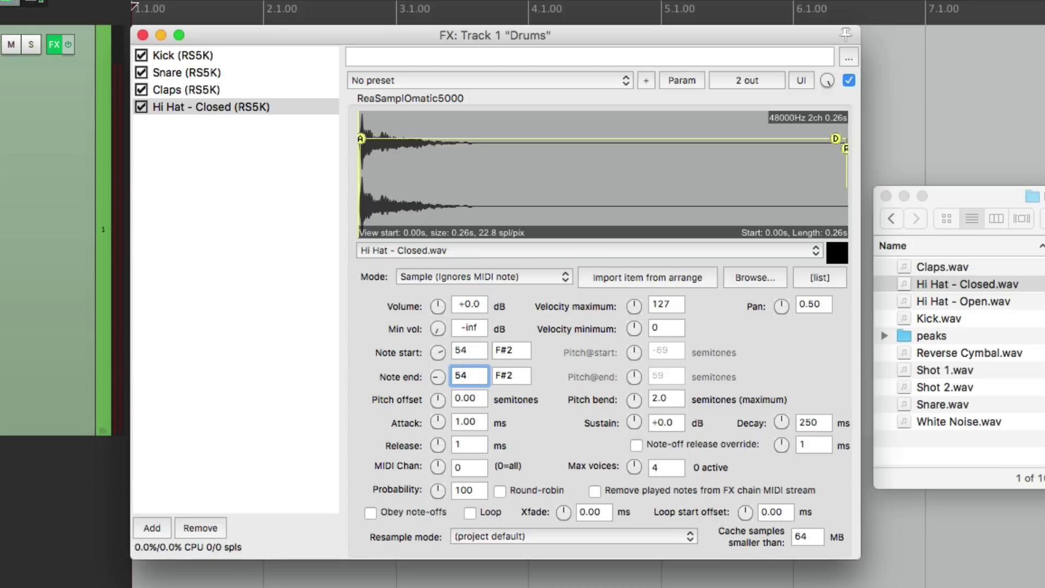
key("Return")
Step: Duplicate the closed hi-hat sampler, load Hi Hat - Open.wav, and set its notes to 58 (Bb2)
left_click(295, 112)
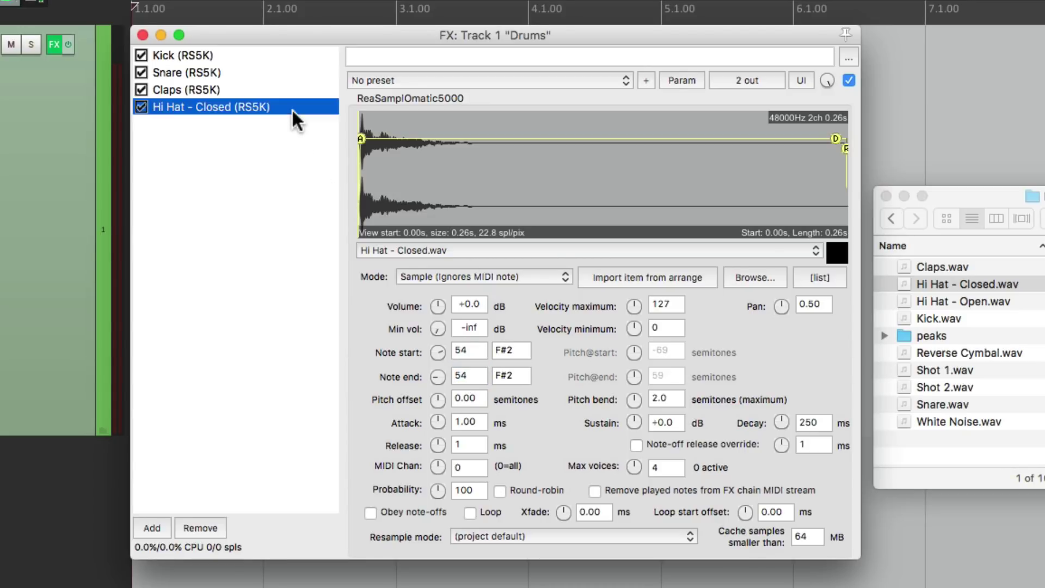
key("super+c")
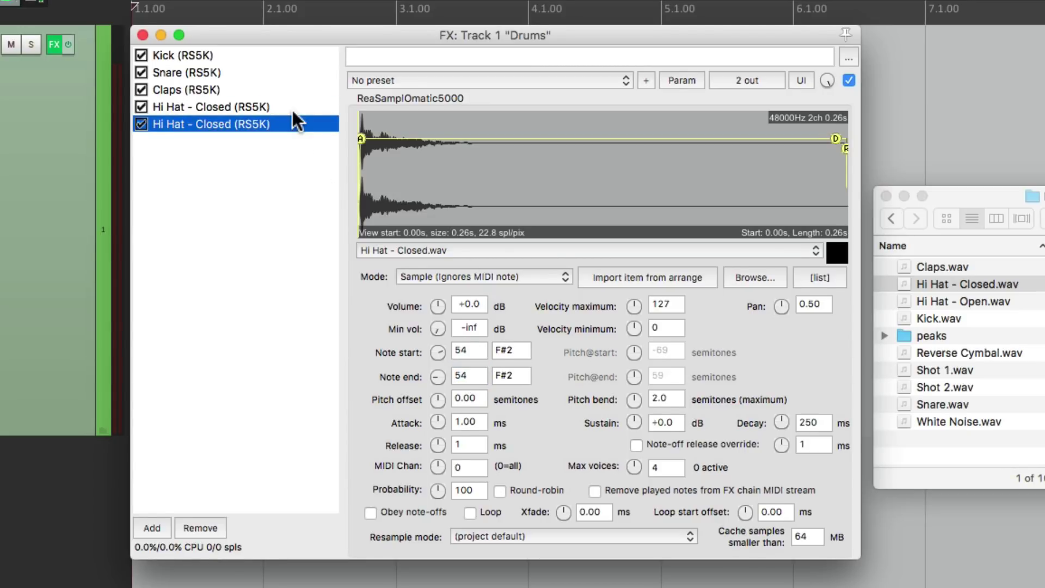
key("super+v")
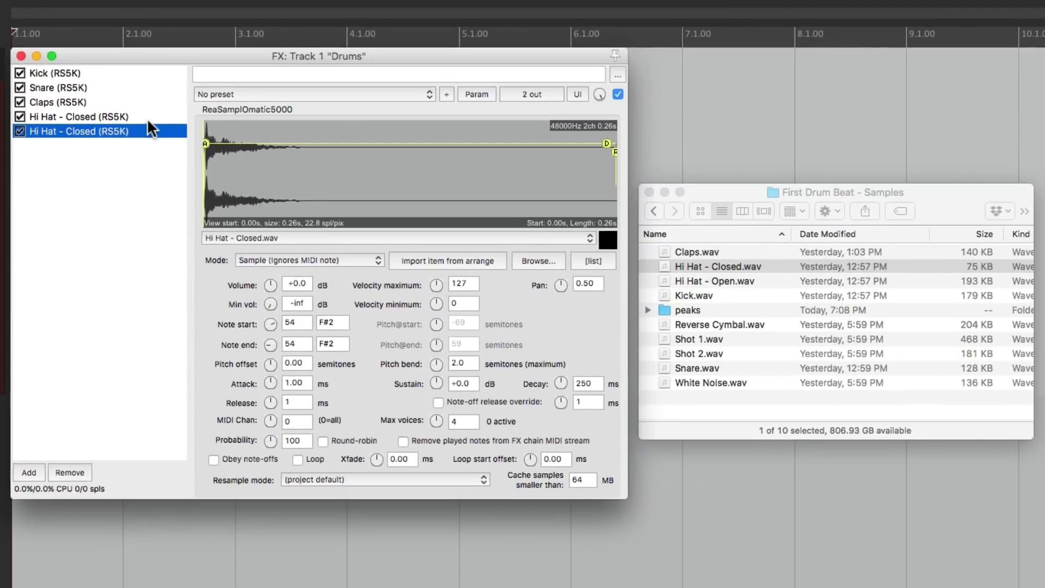
left_click(693, 281)
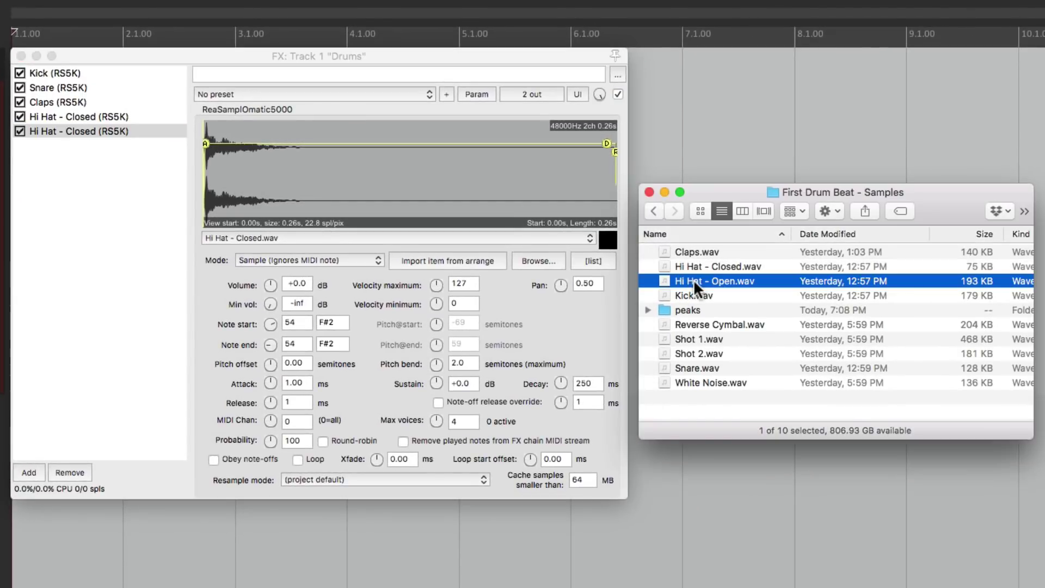
left_click_drag(618, 245, 482, 224)
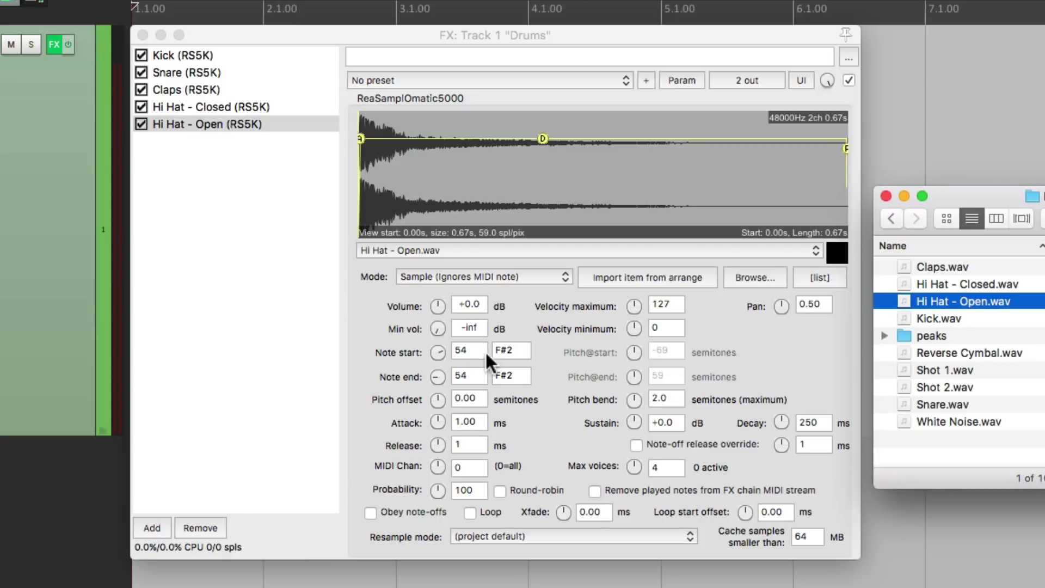
left_click(480, 352)
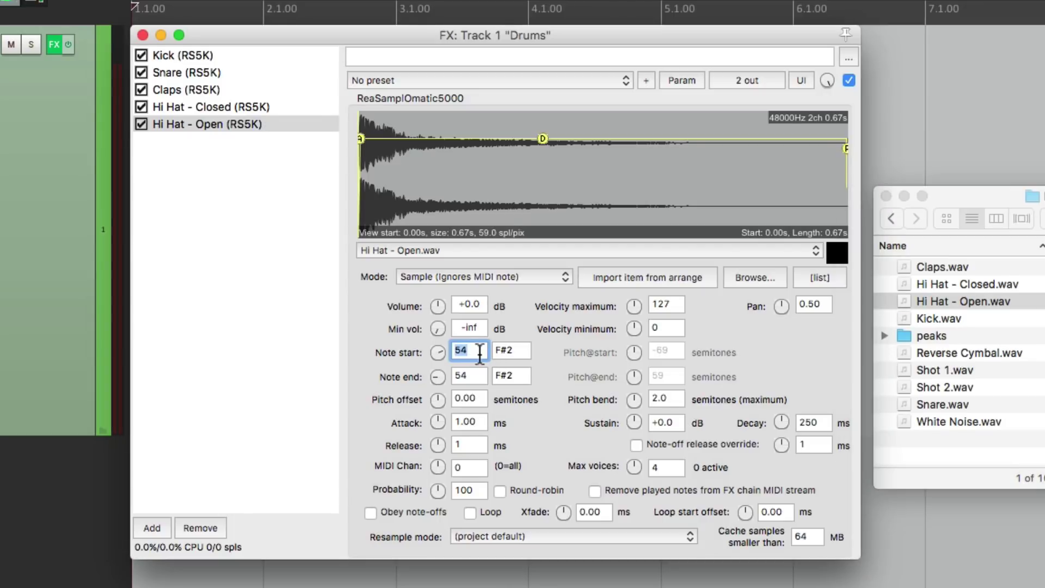
type("58")
left_click(478, 374)
type("58")
key("Return")
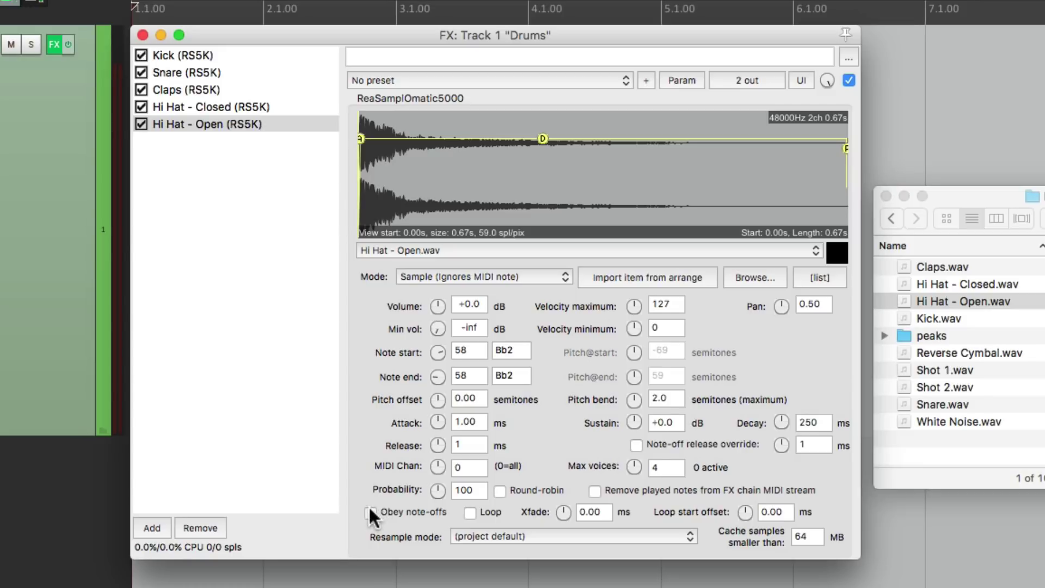
Step: Enable Obey note-offs on the Hi Hat - Open (RS5K) sampler and select its row
left_click(370, 513)
left_click(242, 270)
left_click(275, 127)
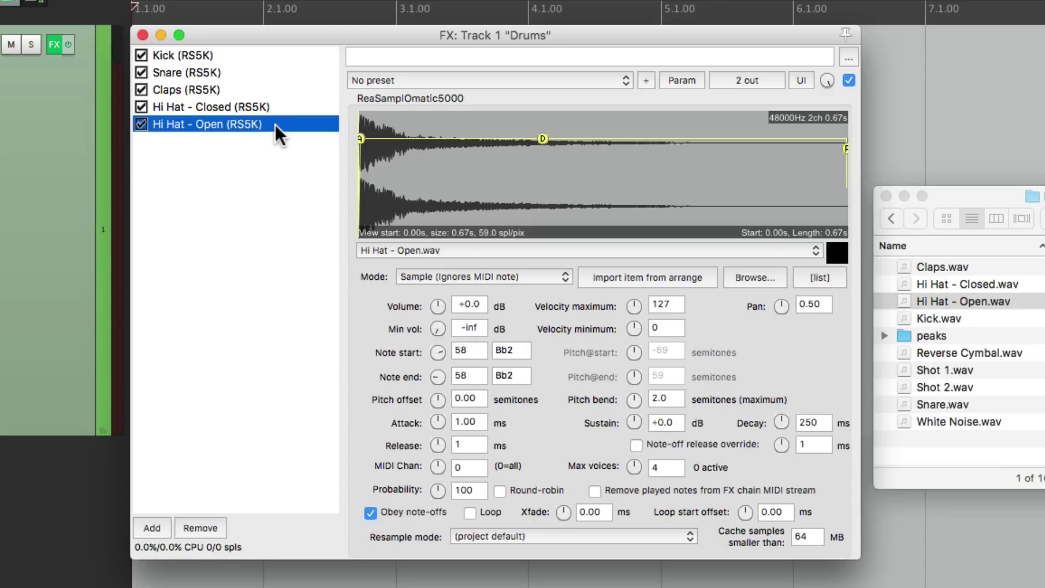
Step: Paste a copy of the open hi-hat sampler, load Shot 1.wav with note-offs obeyed, and set notes to 60 (C3)
key("super+v")
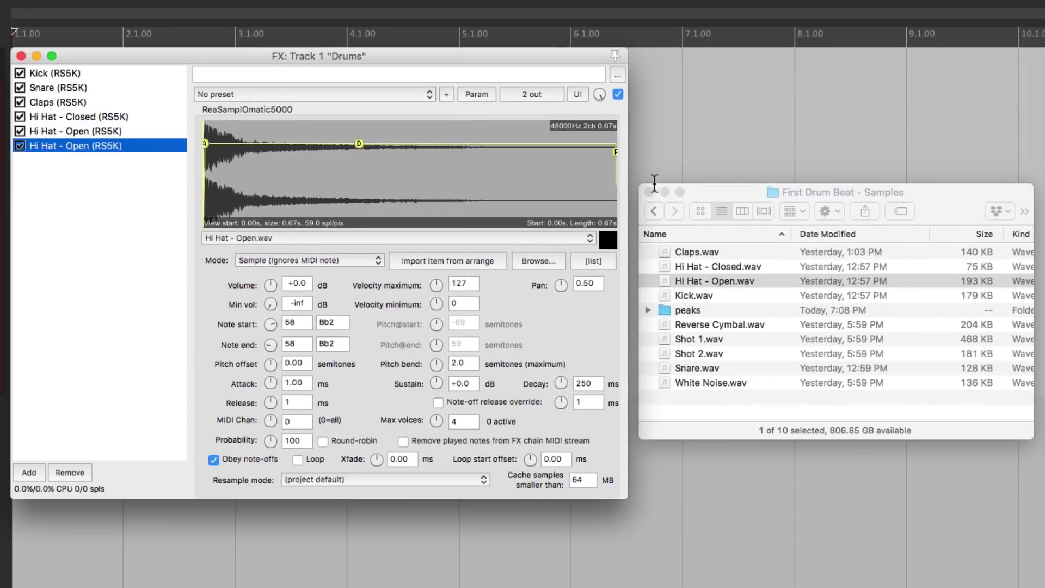
left_click(687, 340)
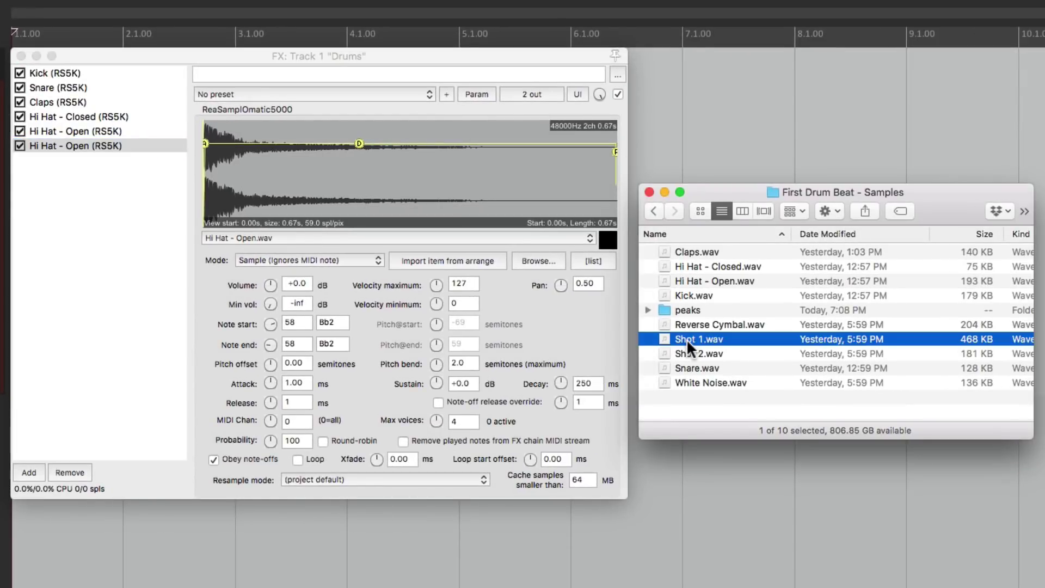
left_click_drag(687, 339, 492, 210)
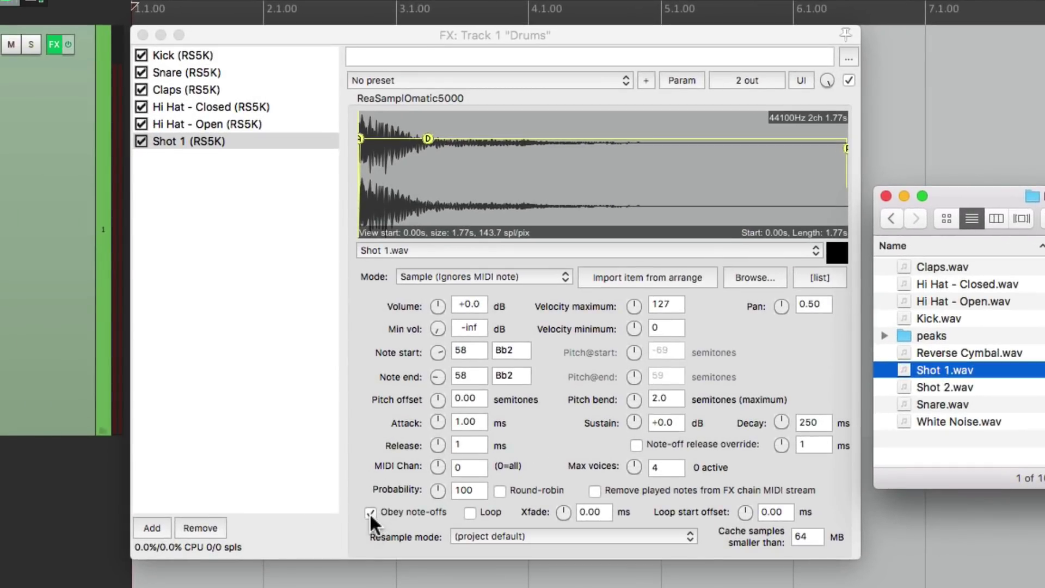
left_click(371, 513)
left_click(834, 254)
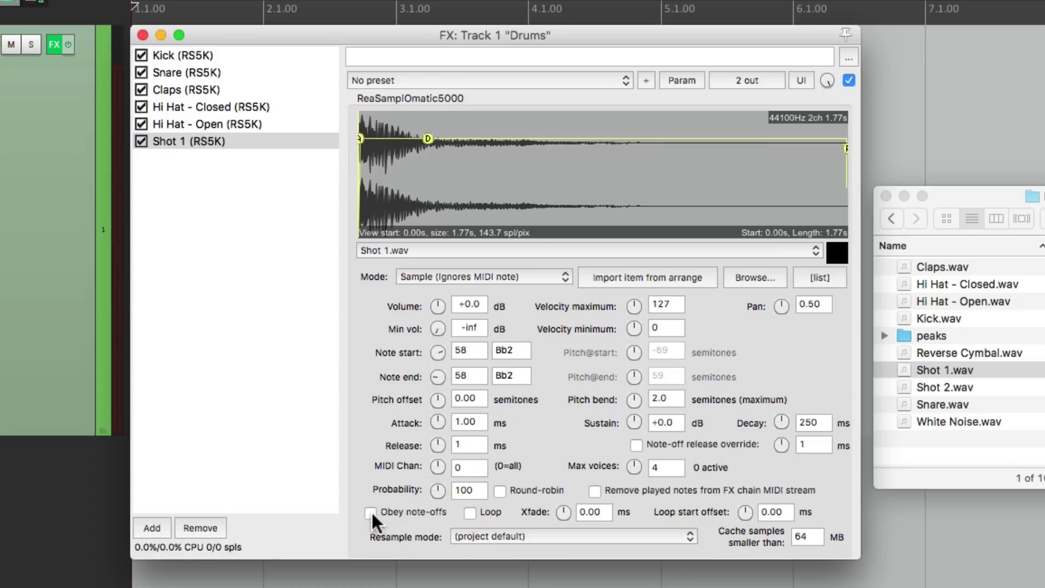
left_click(412, 513)
type("6060")
left_click(306, 142)
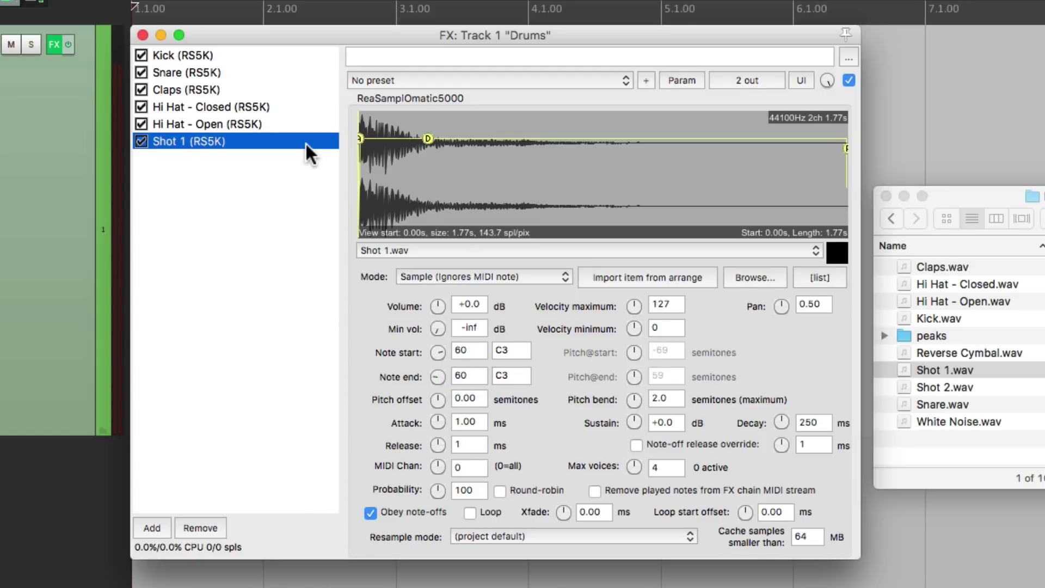
Step: Duplicate the Shot 1 sampler, then load and preview Shot 2.wav in the copy
left_click_drag(305, 142, 305, 154)
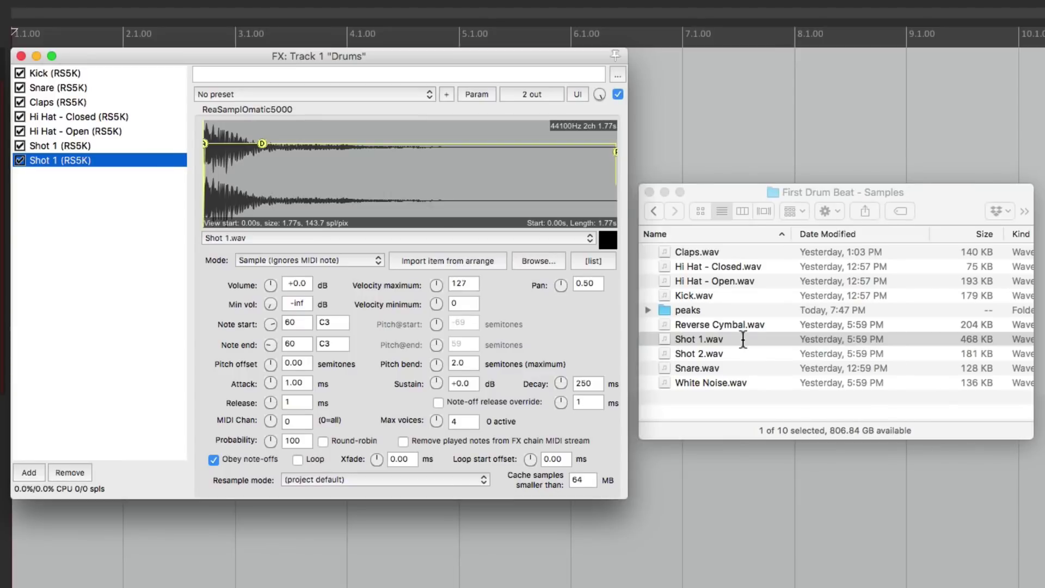
left_click(747, 352)
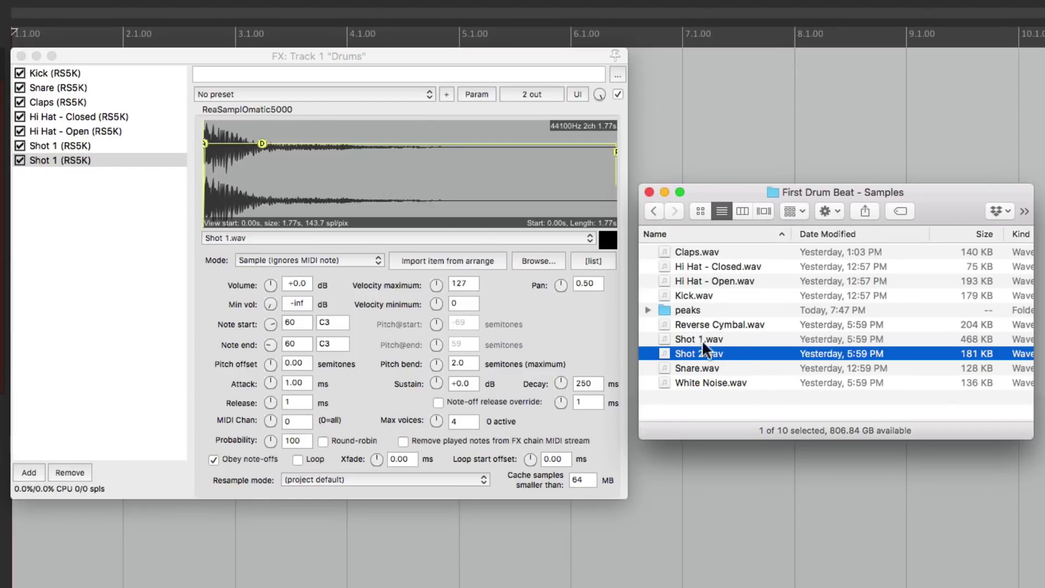
left_click_drag(665, 326, 396, 196)
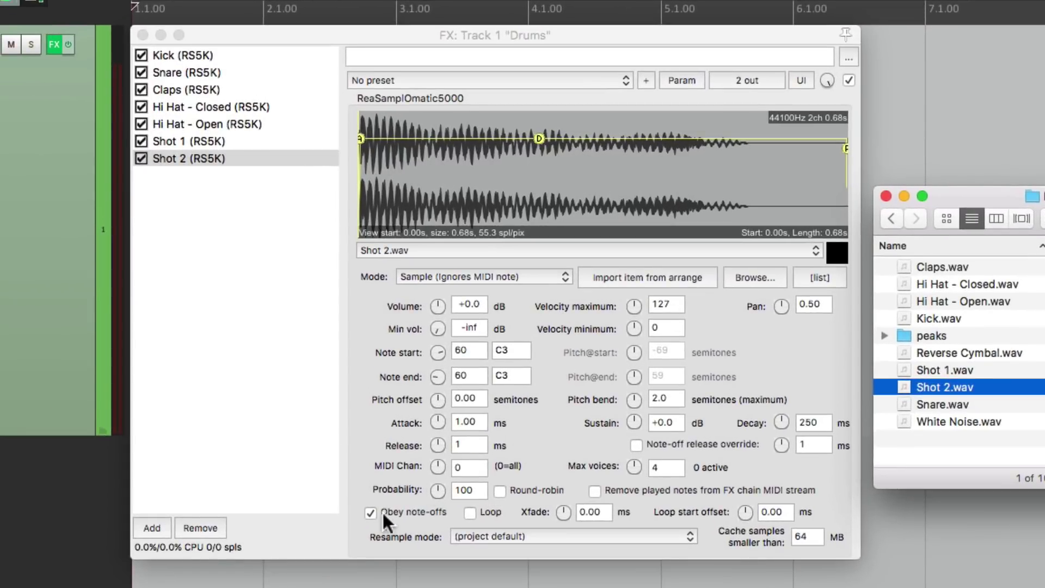
left_click(371, 512)
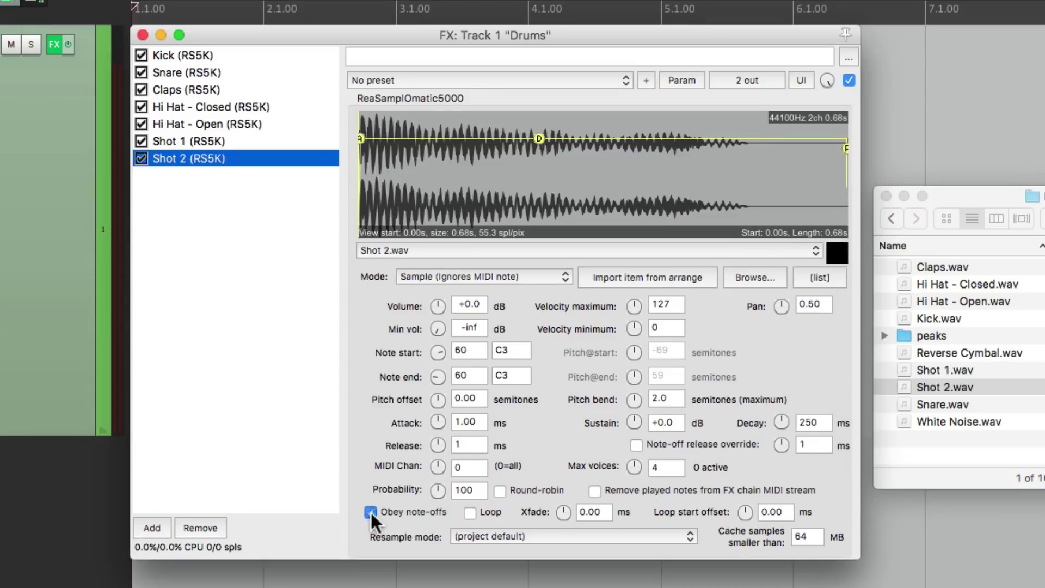
left_click(834, 252)
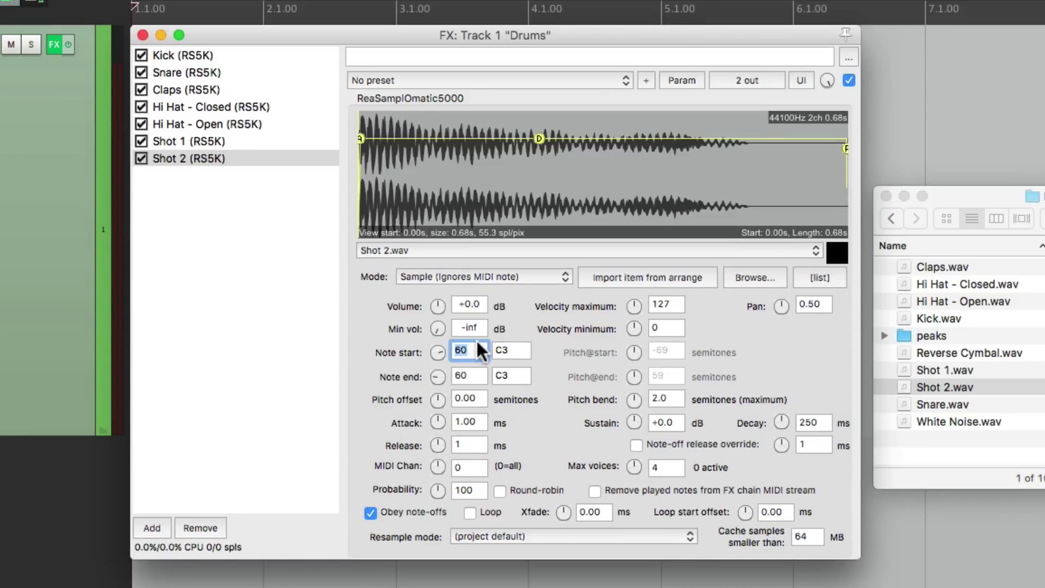
Step: Set Shot 2's note start and end to 61 (Db3), then duplicate the Shot 2 sampler
type("61")
key("Tab")
type("61")
key("Return")
left_click(235, 164)
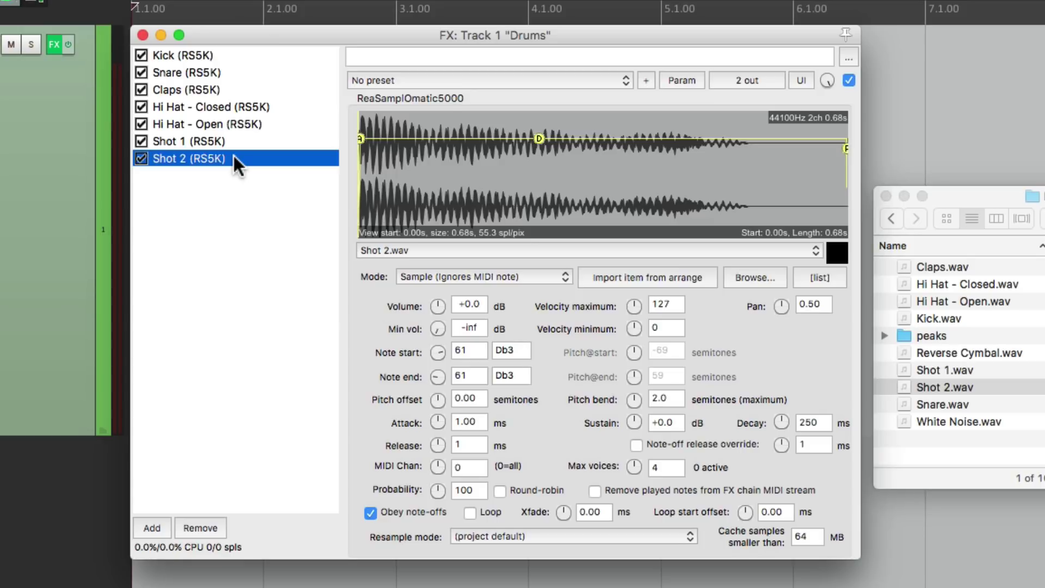
key("super+v")
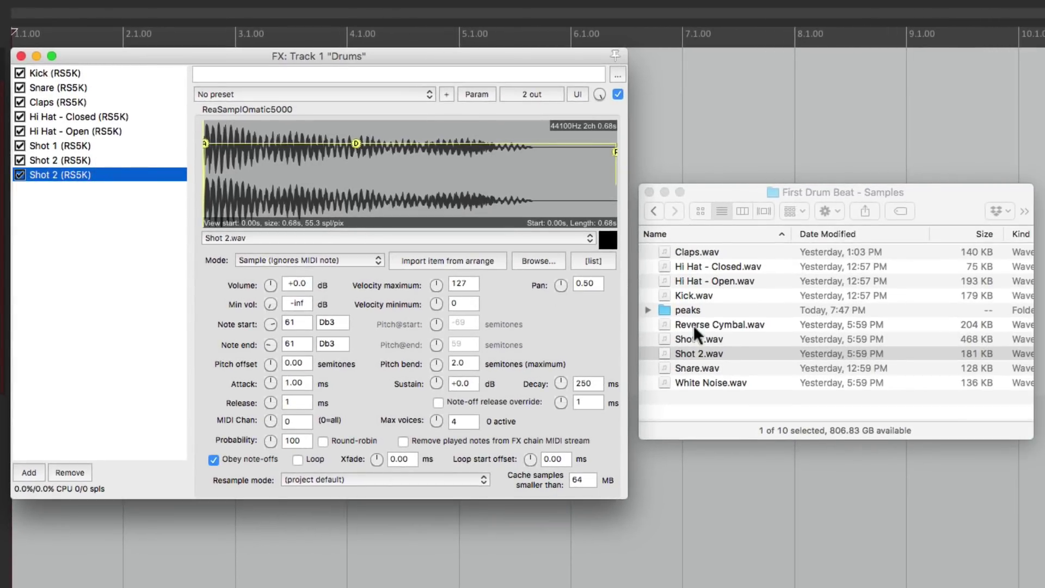
Step: Load Reverse Cymbal.wav into the spare sampler and preview it
left_click(693, 325)
left_click_drag(694, 324, 455, 214)
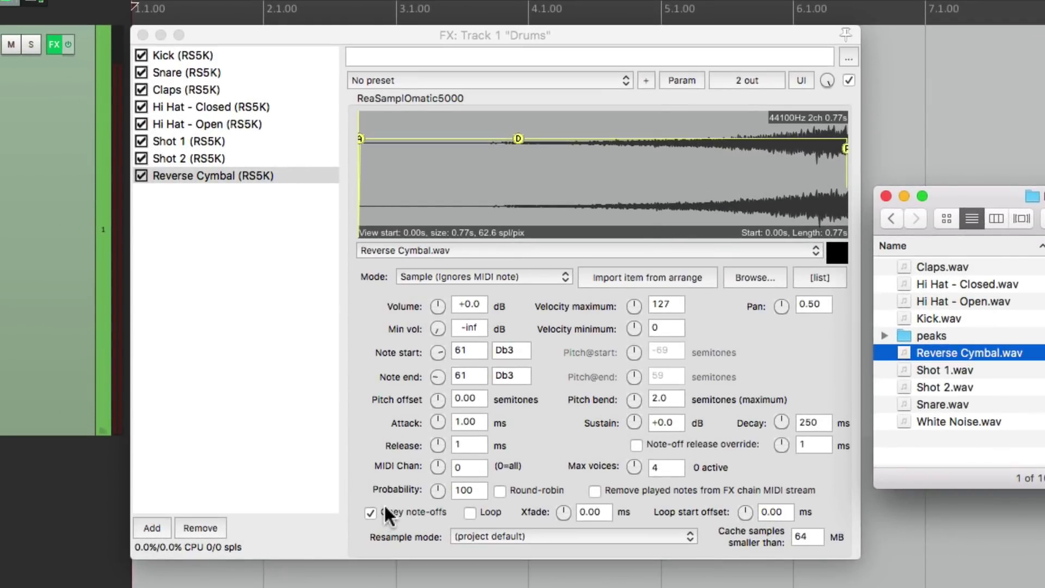
left_click(371, 512)
left_click(372, 512)
left_click(832, 254)
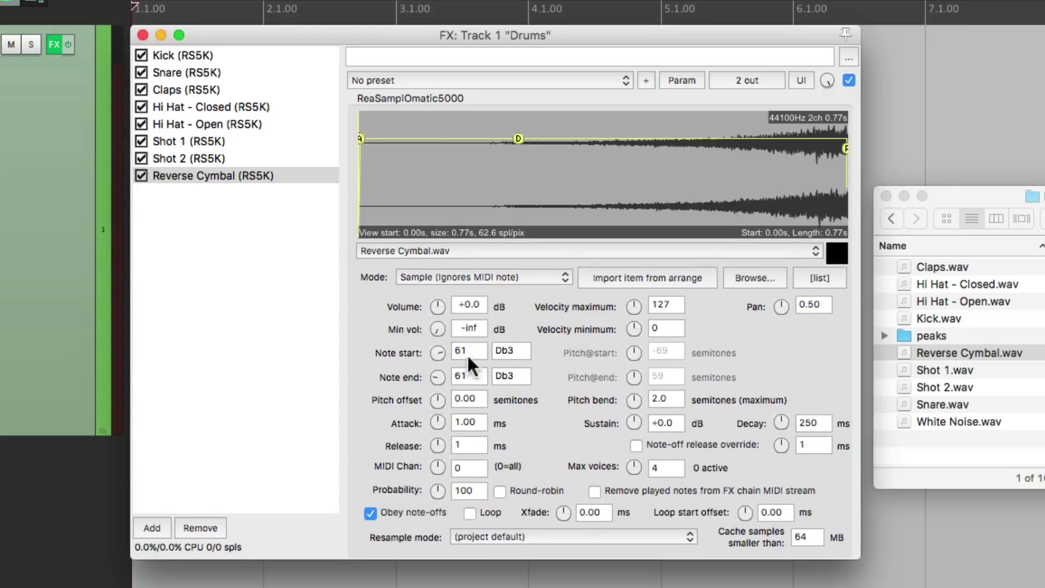
Step: Set the cymbal's note start and end to 62 (D3), then duplicate the Reverse Cymbal sampler
type("62")
double_click(472, 377)
type("62")
key("Return")
left_click(289, 177)
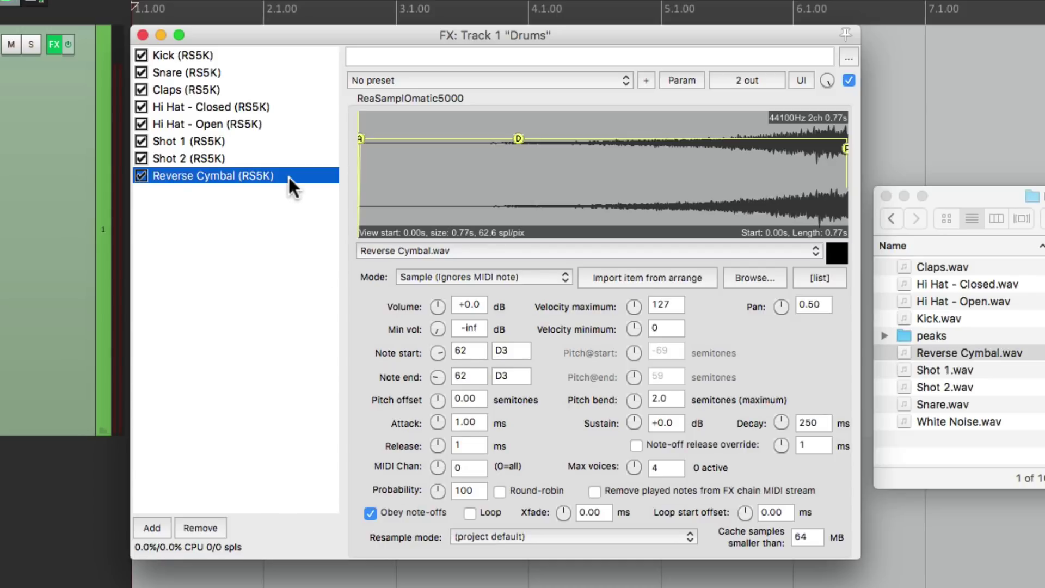
key("super+c")
key("super+v")
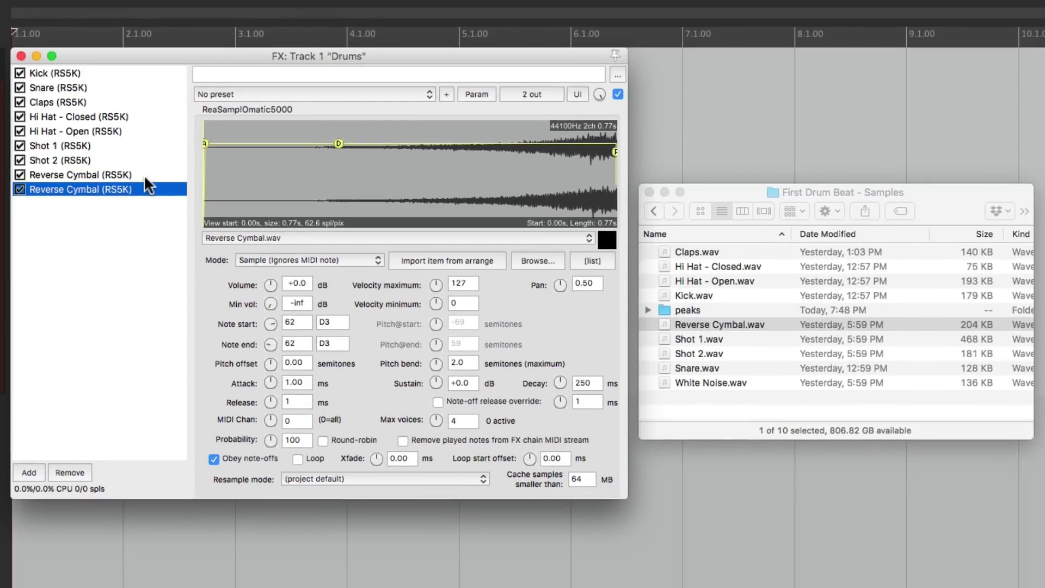
Step: Load White Noise.wav into the ReaSamplOmatic5000, toggle note-off handling, and preview the sample
left_click(734, 380)
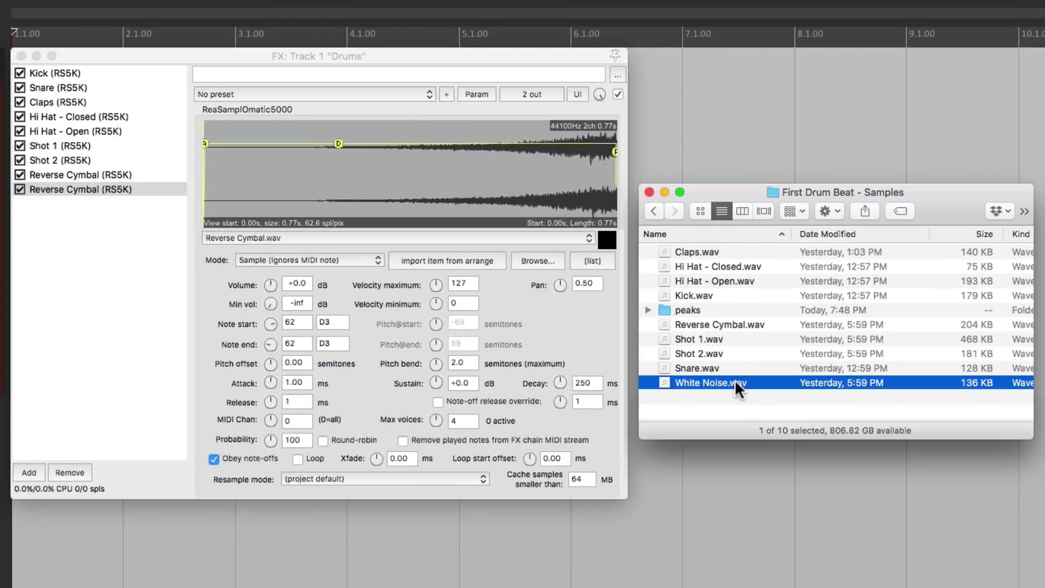
left_click_drag(721, 380, 479, 201)
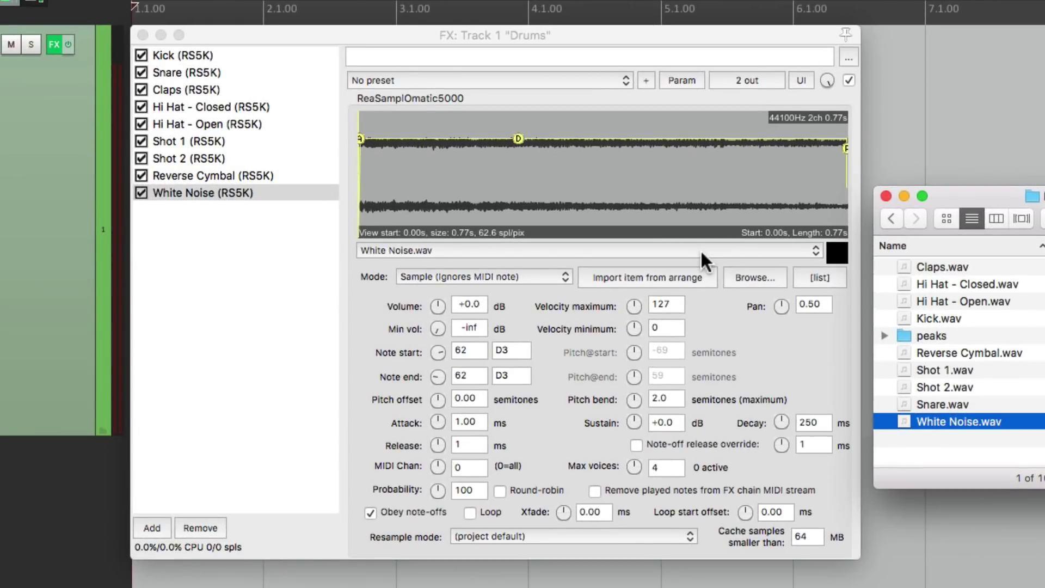
left_click(371, 514)
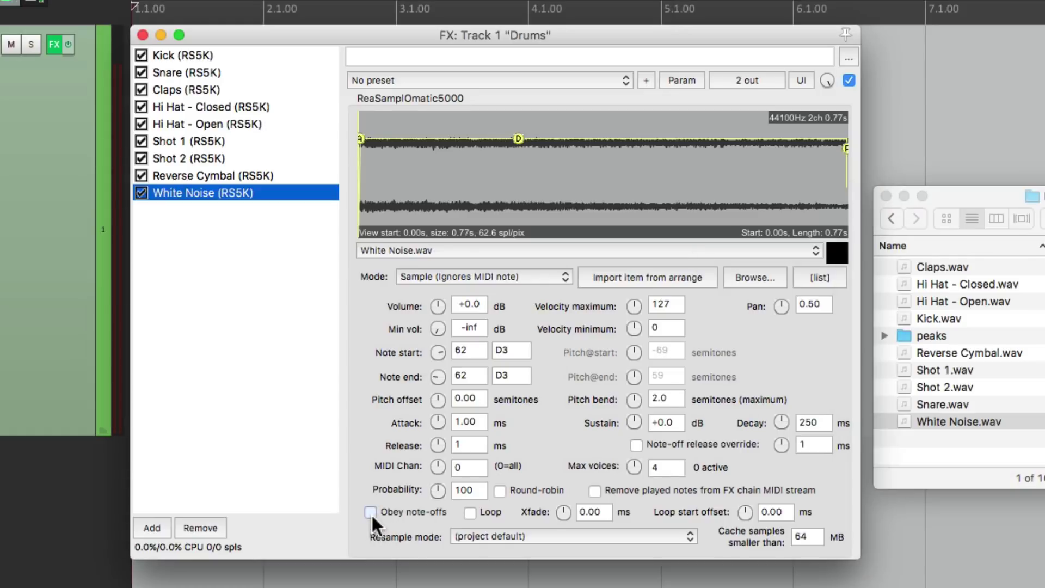
left_click(834, 253)
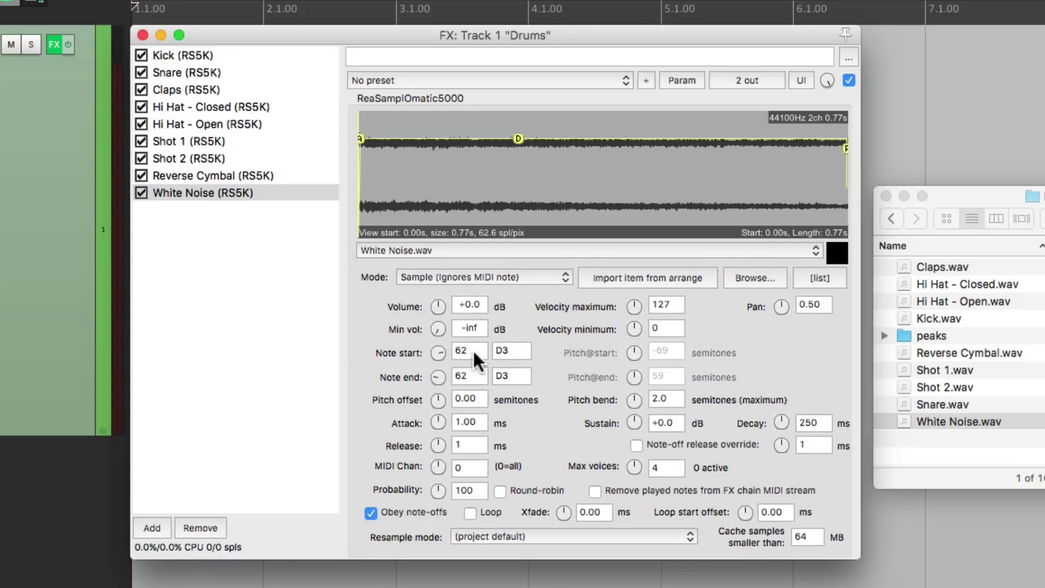
Step: Set the sampler's note start and note end to 64 (E3)
type("64")
double_click(468, 375)
type("64")
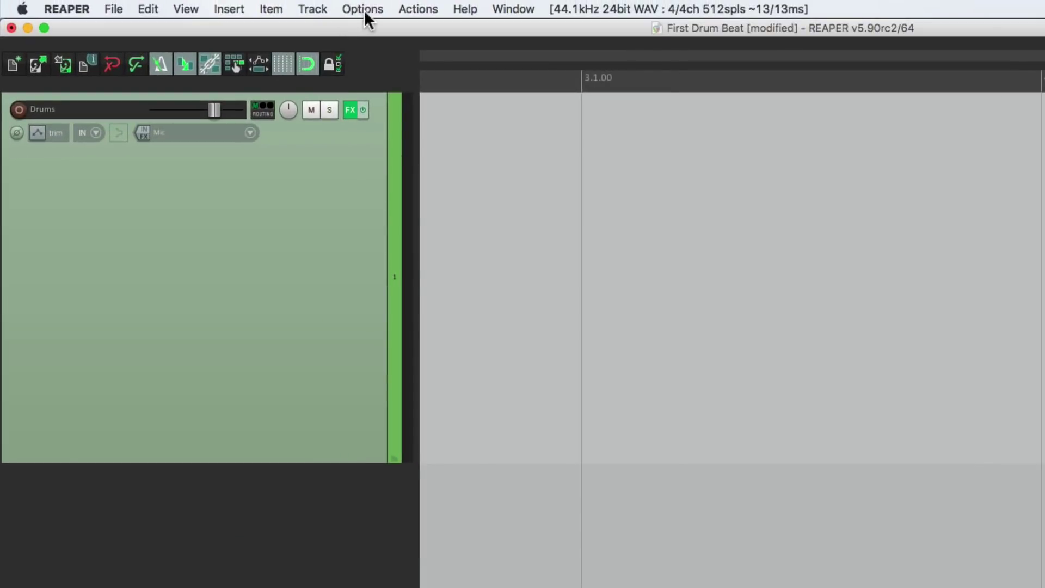
Step: Enable the TASCAM - US-144 MKII - MIDI input in Preferences > Audio > MIDI Devices
left_click(364, 9)
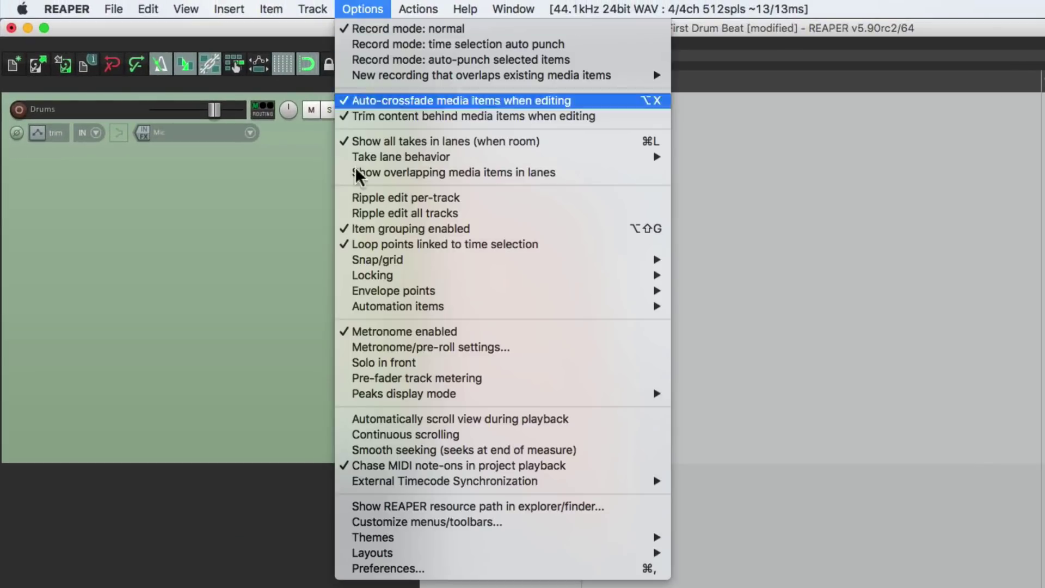
left_click(361, 569)
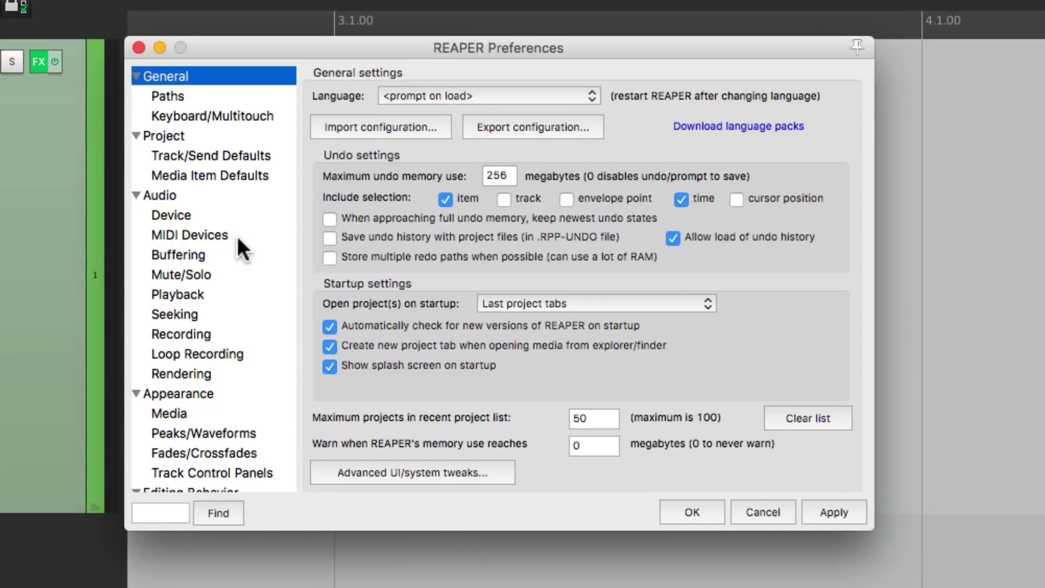
left_click(238, 240)
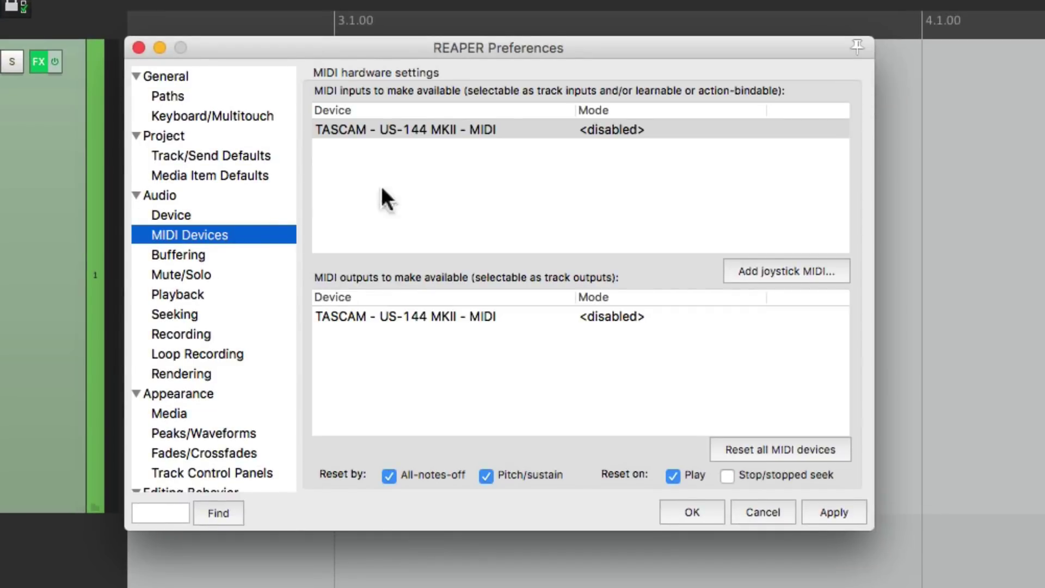
left_click(464, 179)
double_click(481, 130)
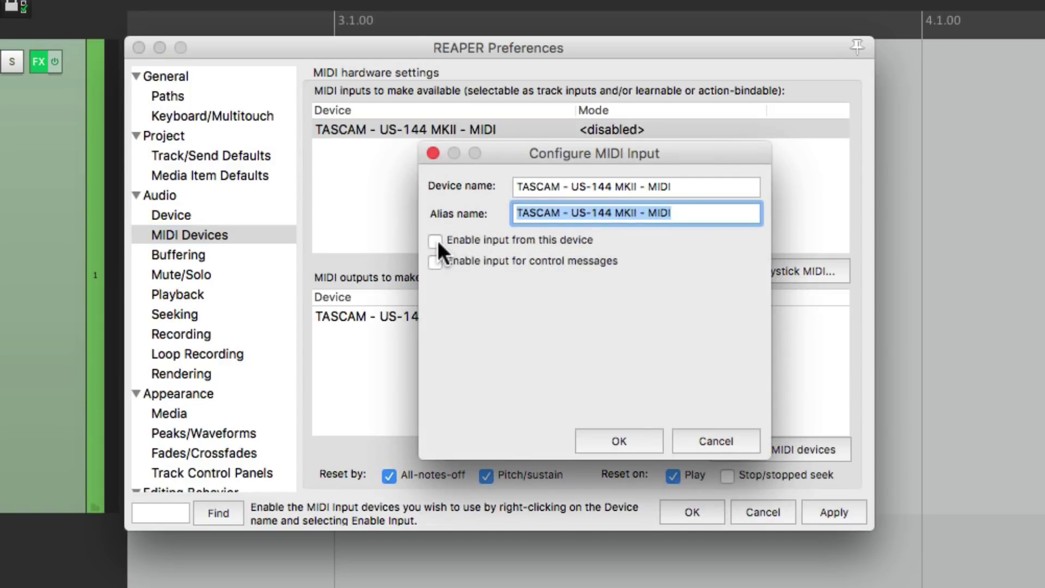
left_click(613, 441)
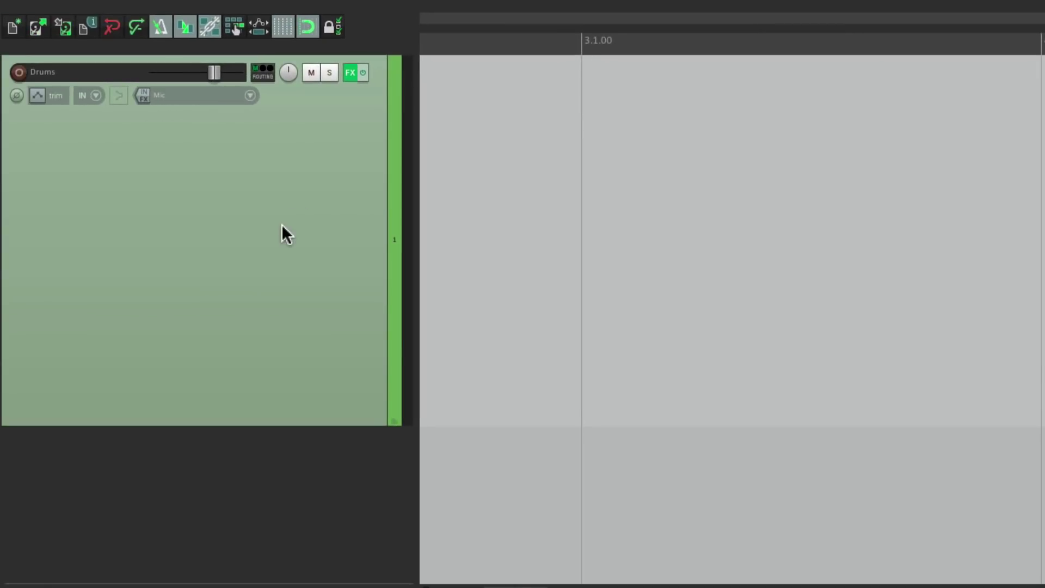
Step: Set the Drums track input to TASCAM US-144 MKII MIDI, all channels, and record-arm it
left_click(249, 97)
mouse_move(253, 136)
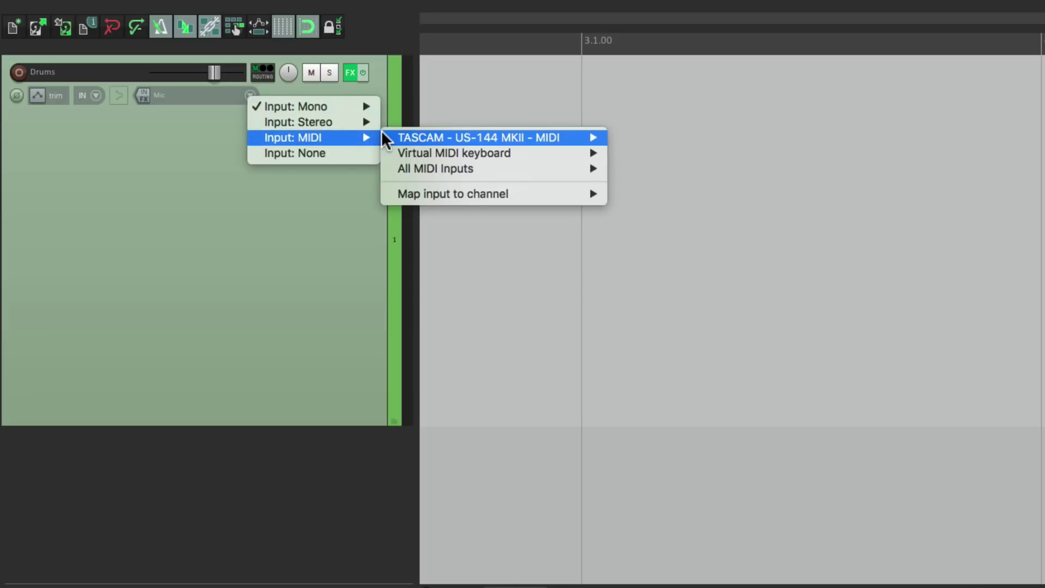
mouse_move(384, 140)
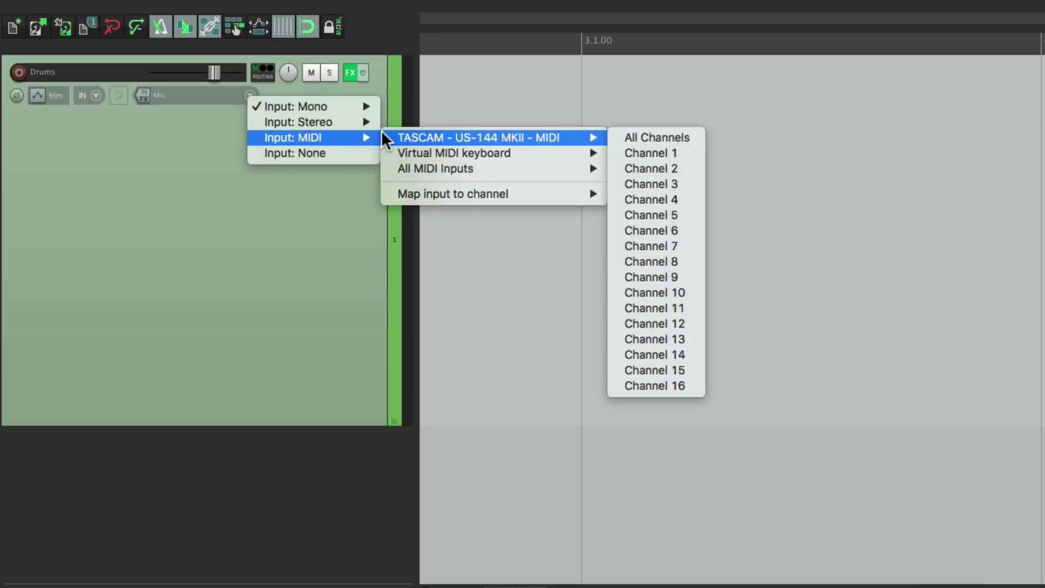
left_click(624, 137)
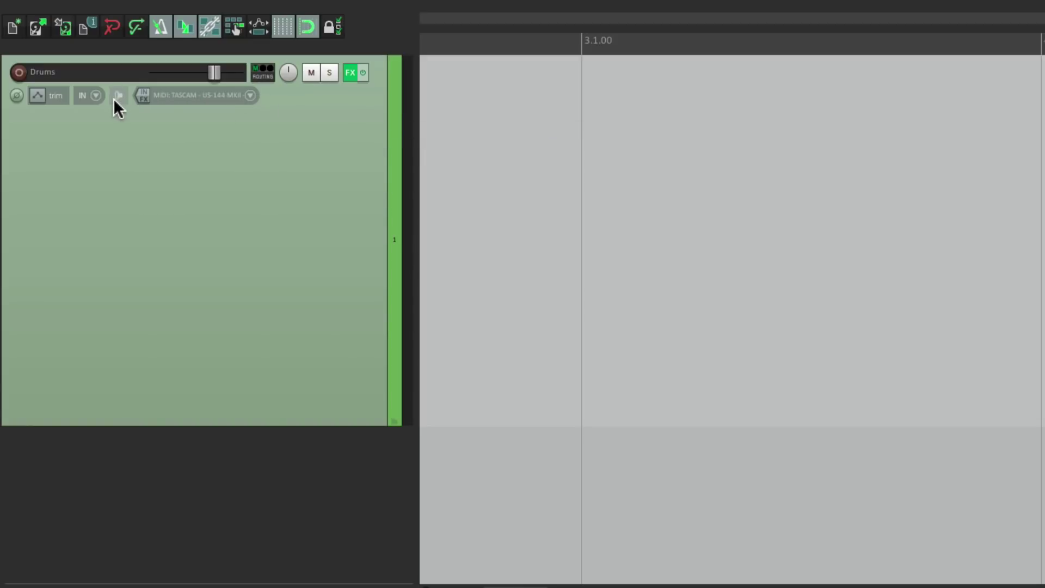
left_click(11, 69)
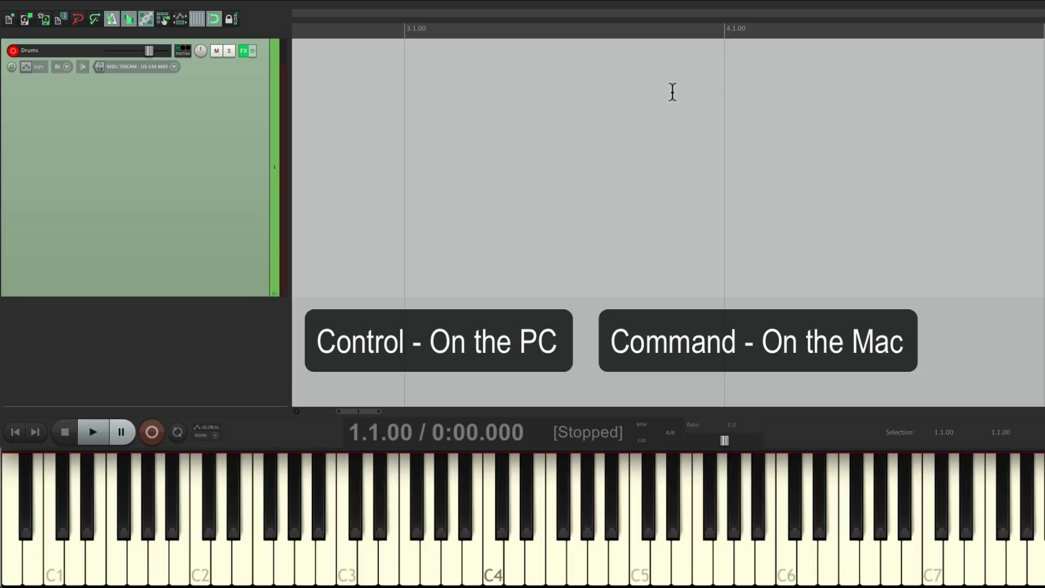
Step: Draw an empty MIDI item from 3.1.00 on Drums and set its record mode to MIDI overdub
mouse_move(409, 119)
left_mouse_down()
mouse_move(729, 109)
mouse_move(714, 136)
left_mouse_up()
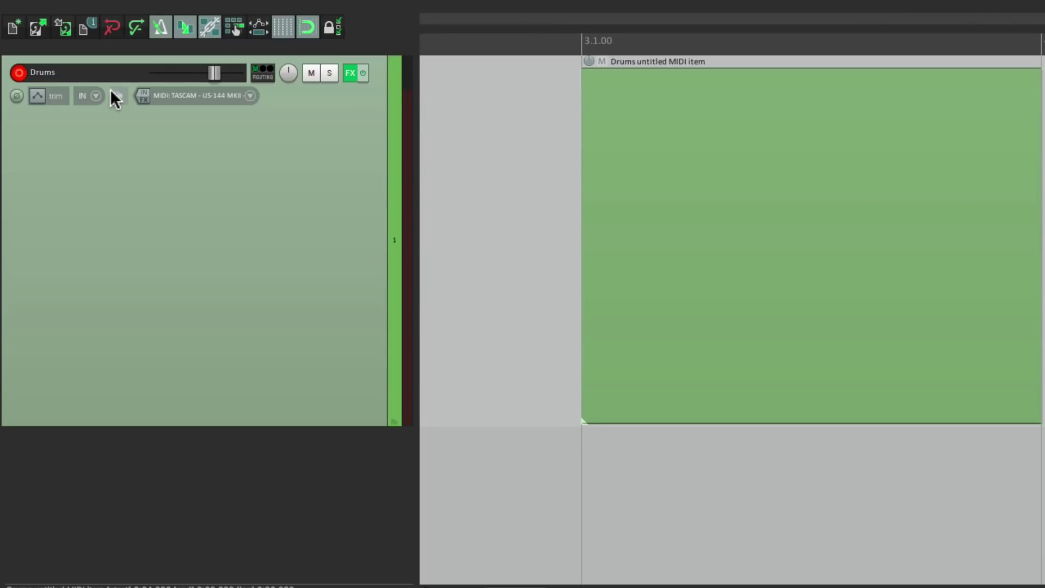
left_click(94, 97)
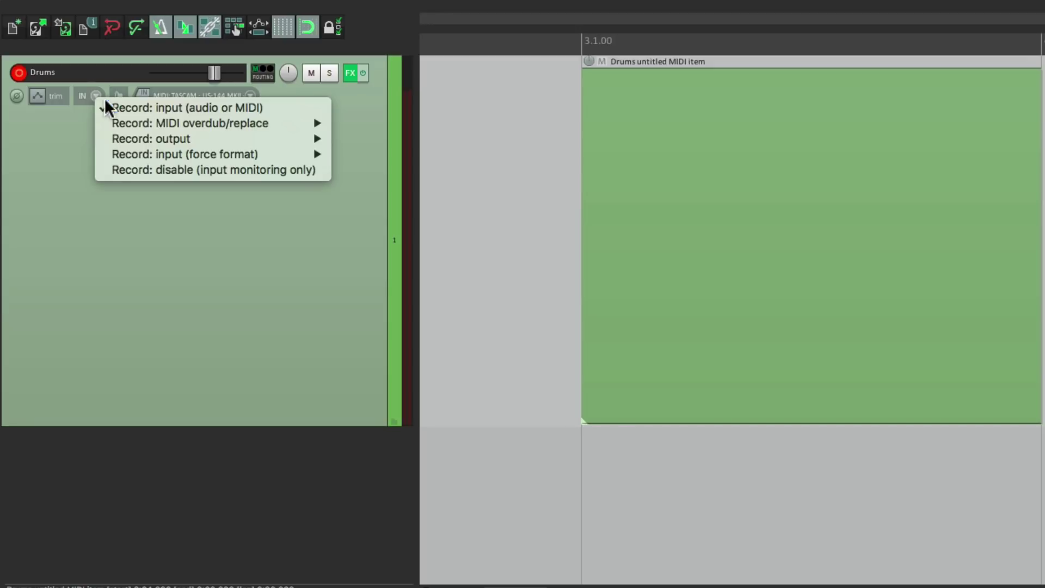
mouse_move(105, 119)
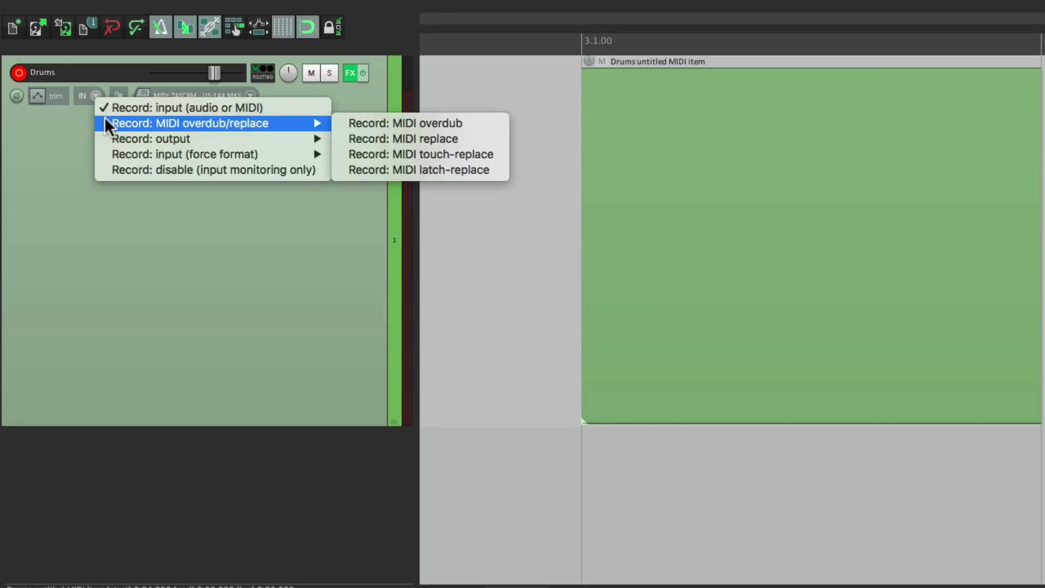
left_click(344, 124)
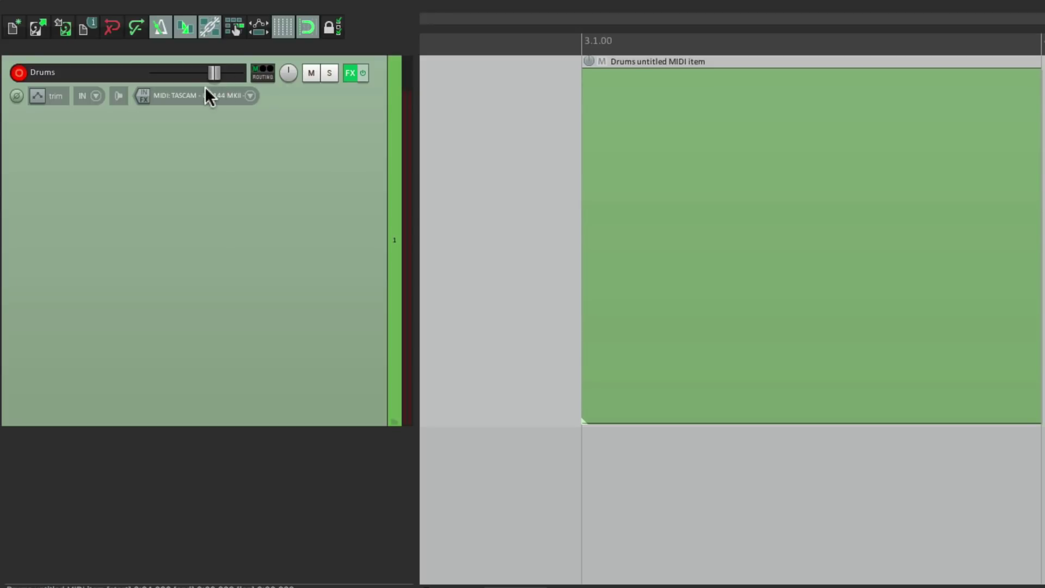
Step: Turn on Quantize track MIDI recording at 1/16 in the Drums track recording settings
left_click(185, 94)
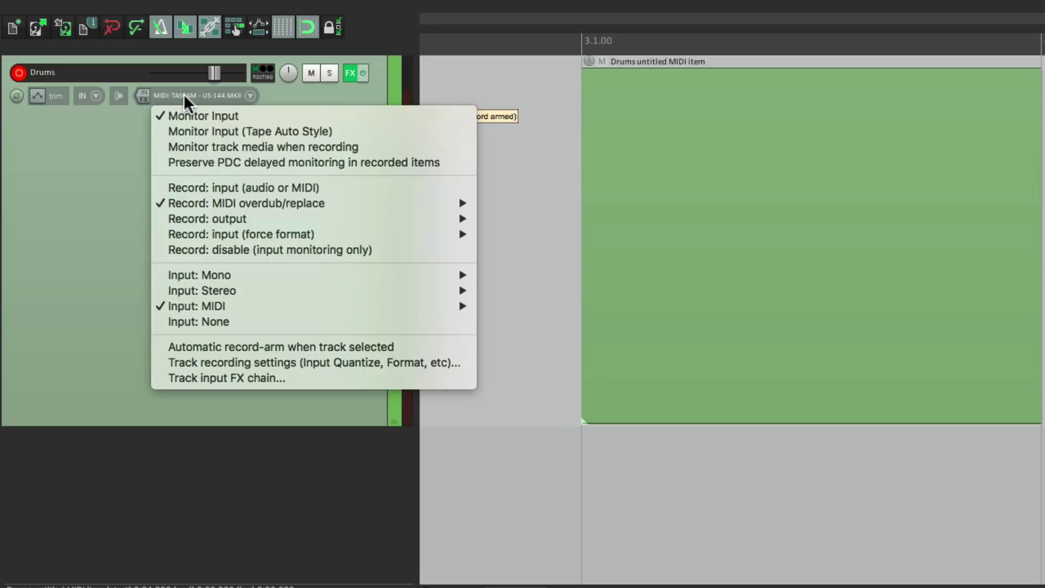
left_click(162, 362)
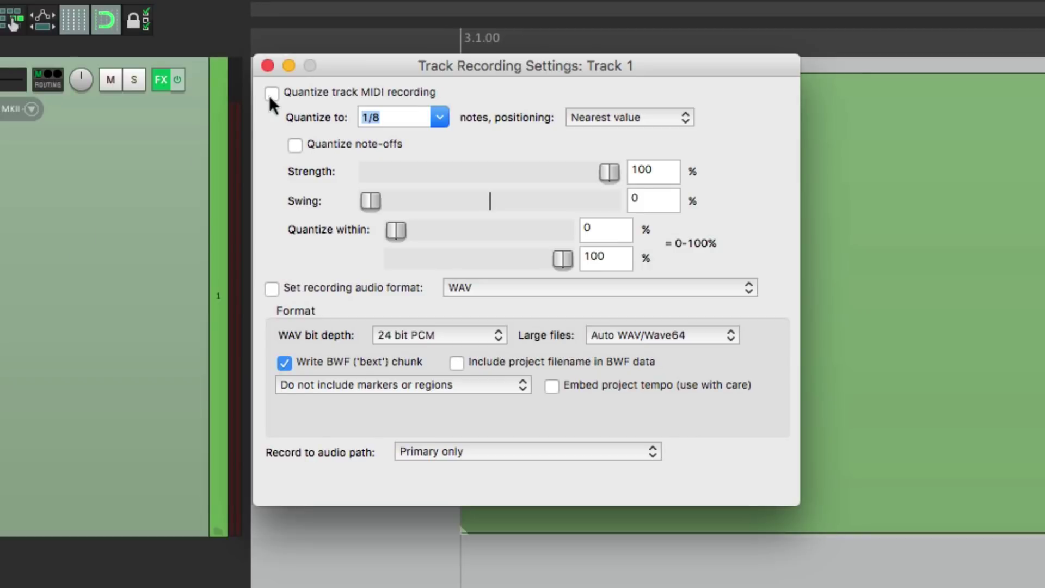
left_click(270, 93)
left_click(439, 117)
left_click(424, 223)
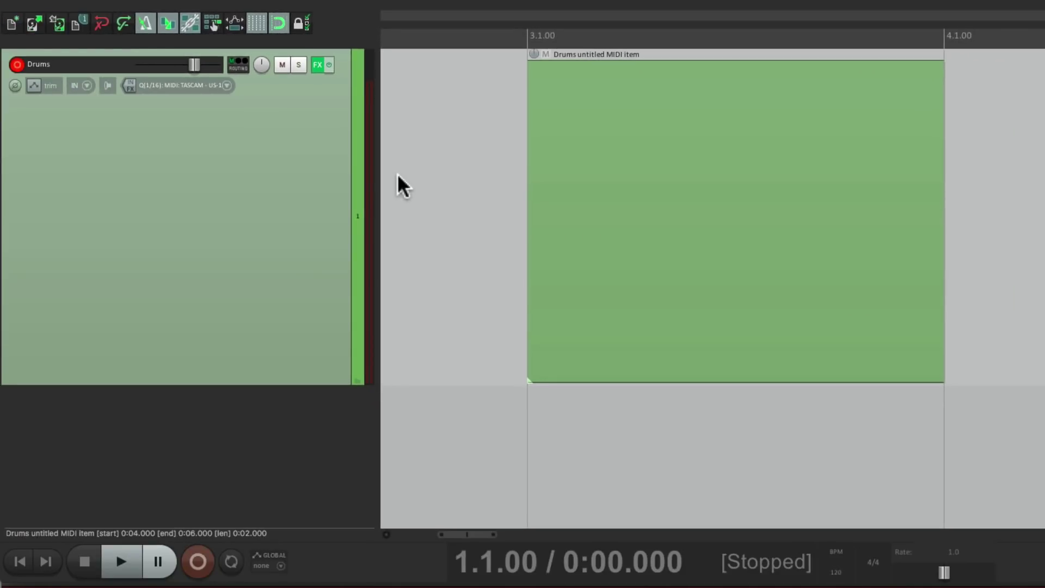
Step: Turn on loop playback, set the tempo to 80 BPM, and set count-in to 1 measure
left_click(231, 562)
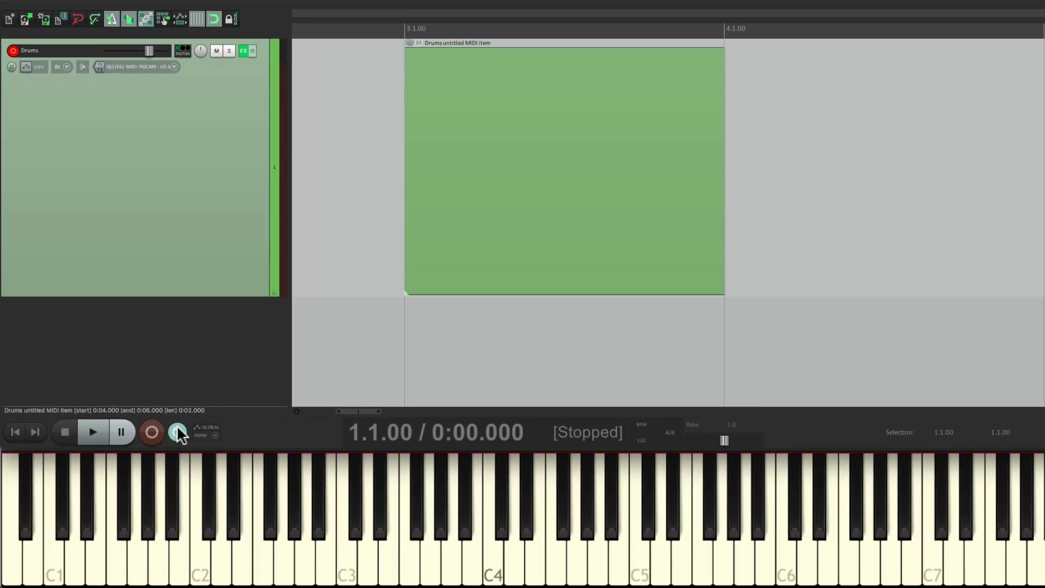
left_click(642, 439)
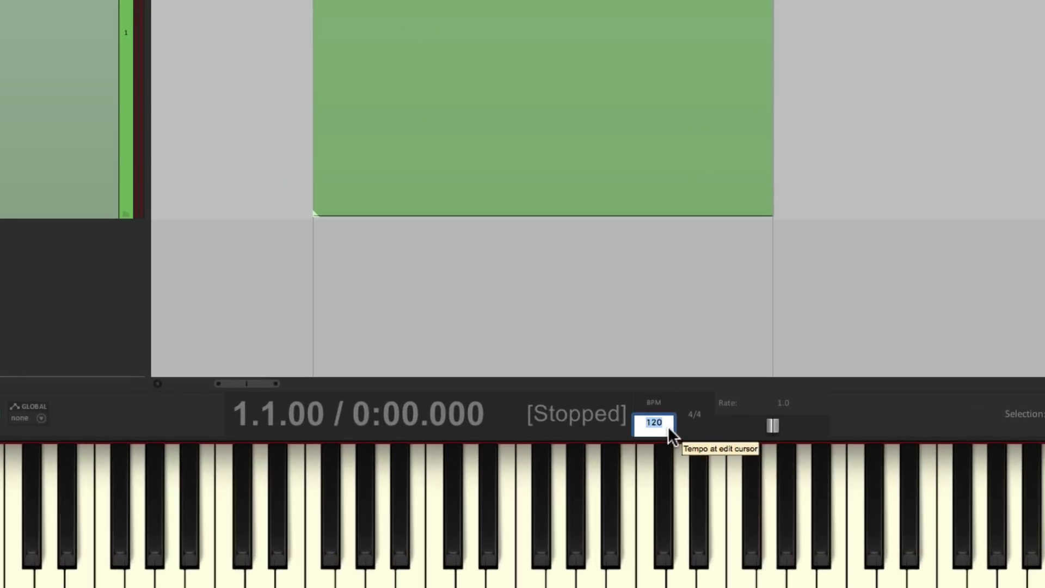
type("80")
key("Return")
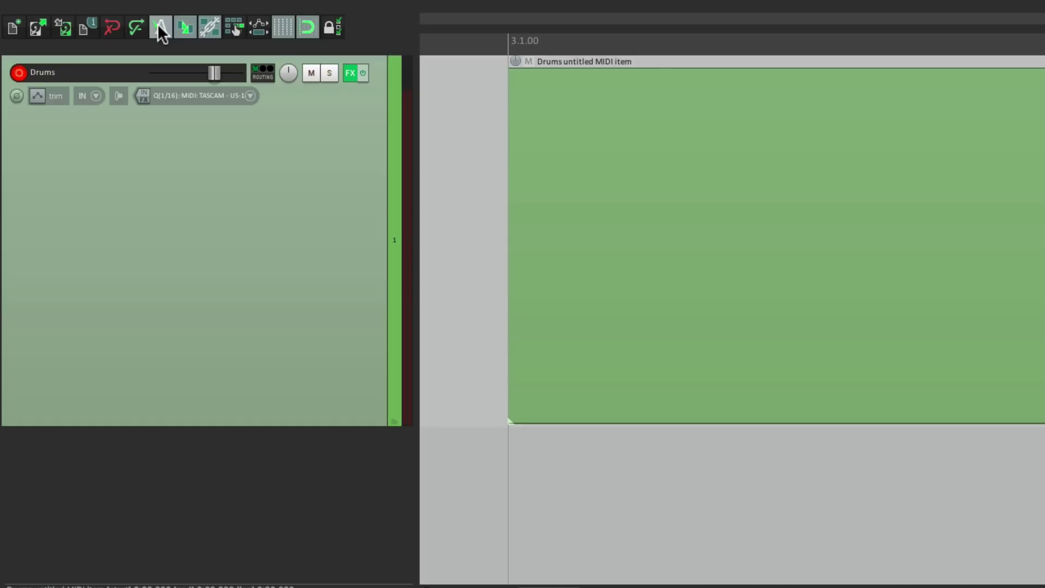
right_click(158, 24)
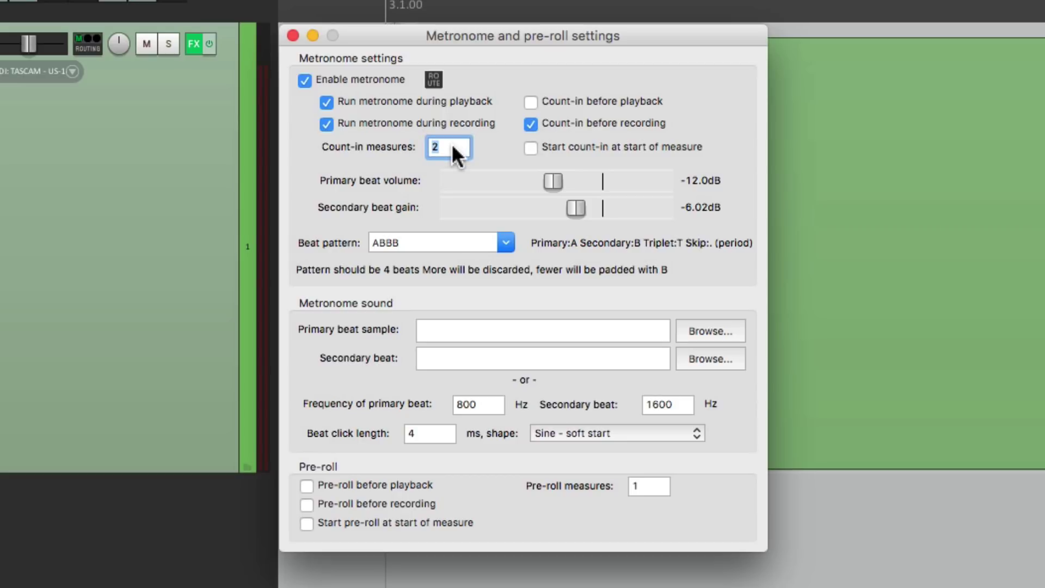
type("1")
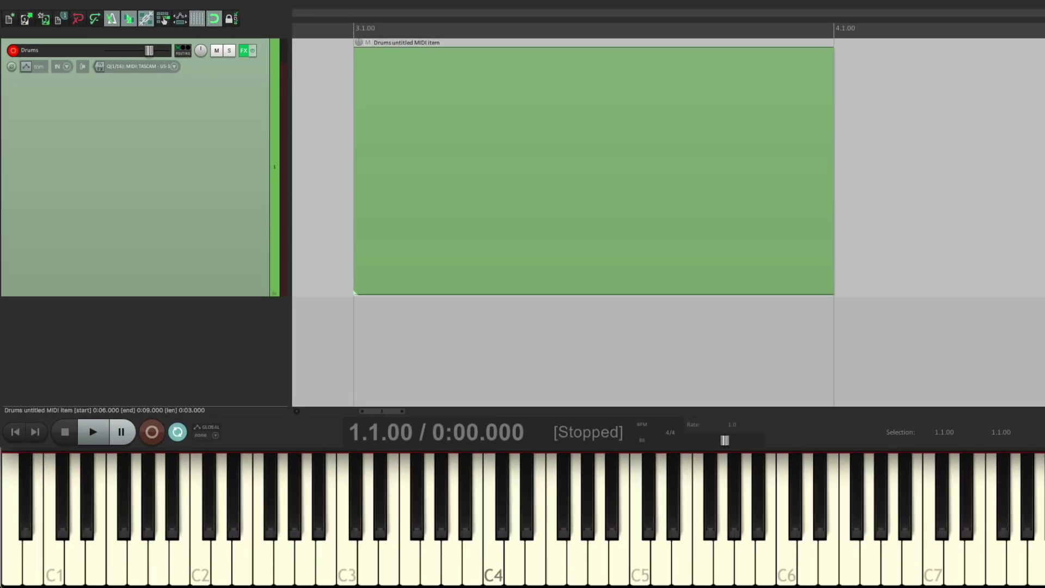
Step: Select the empty Drums MIDI item and open it in the MIDI editor
left_click(486, 123)
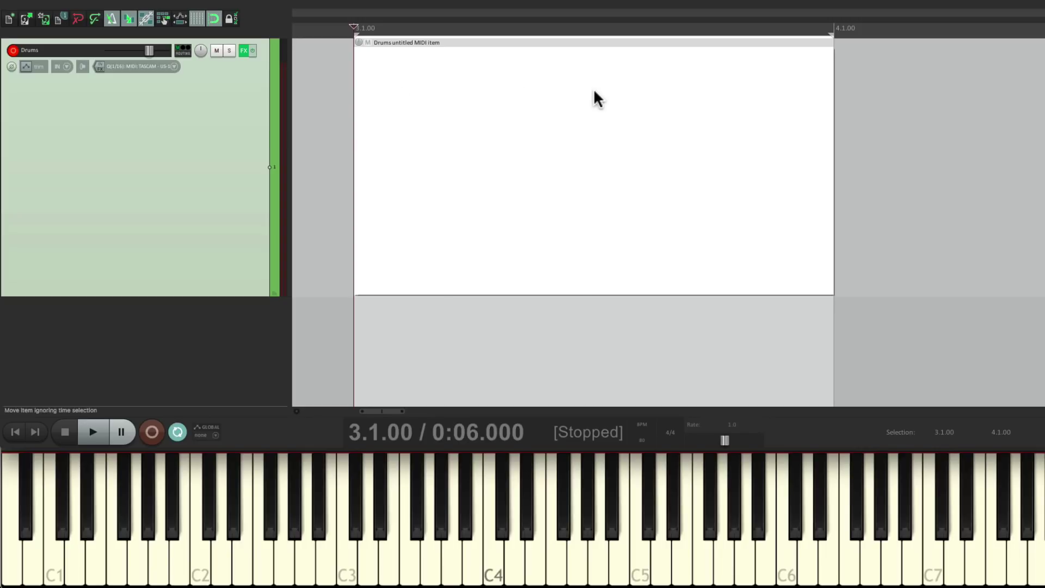
double_click(493, 116)
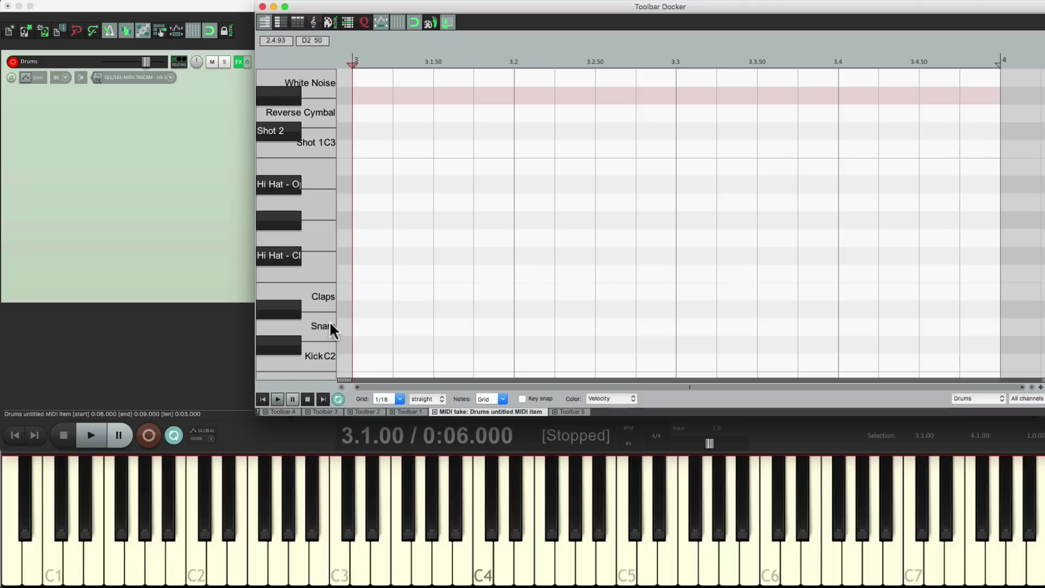
Step: Record a bar-3 drum beat after a count-in, stretch the open hi-hat to bar end, and play it
left_click(148, 435)
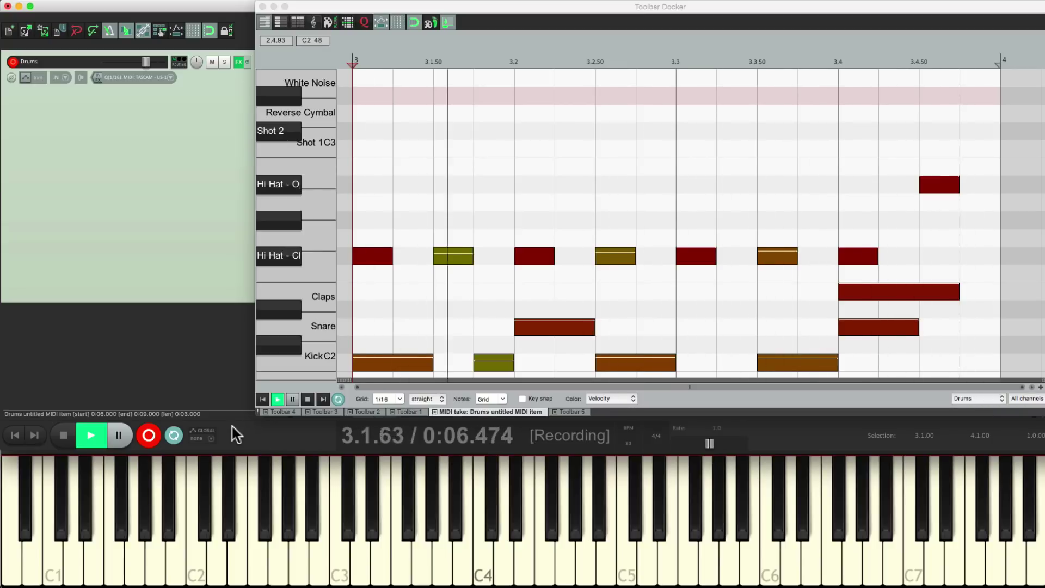
key("space")
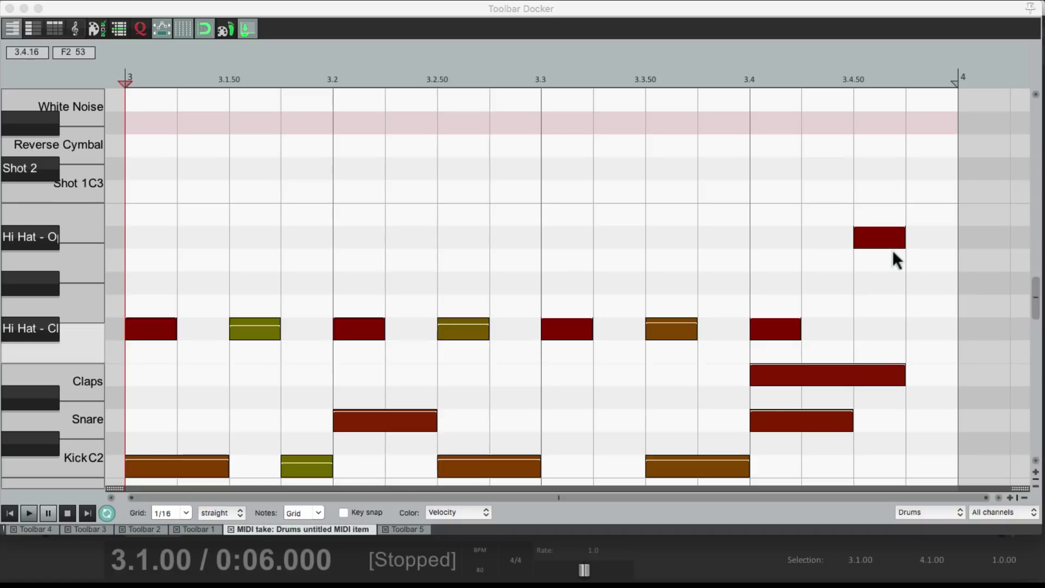
left_click(913, 243)
left_click_drag(913, 243, 950, 242)
key("space")
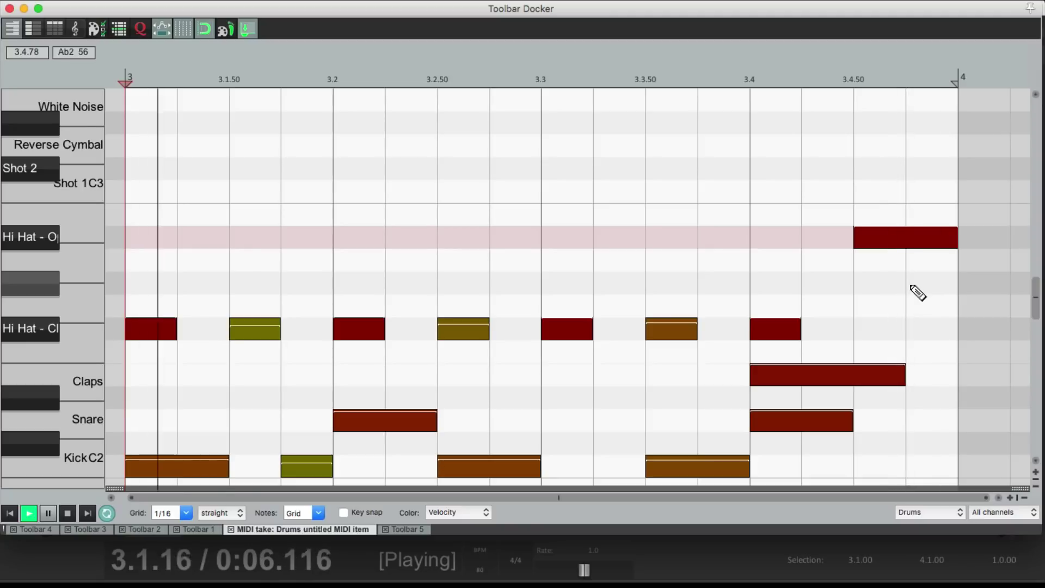
Step: Select all closed hi-hat notes and lower their velocities
key("space")
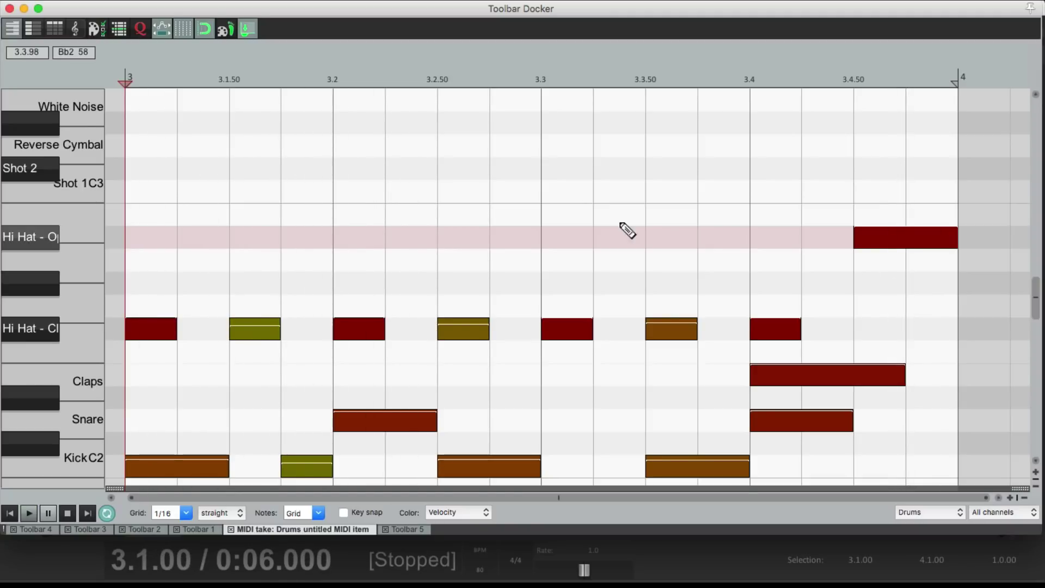
left_click(42, 328)
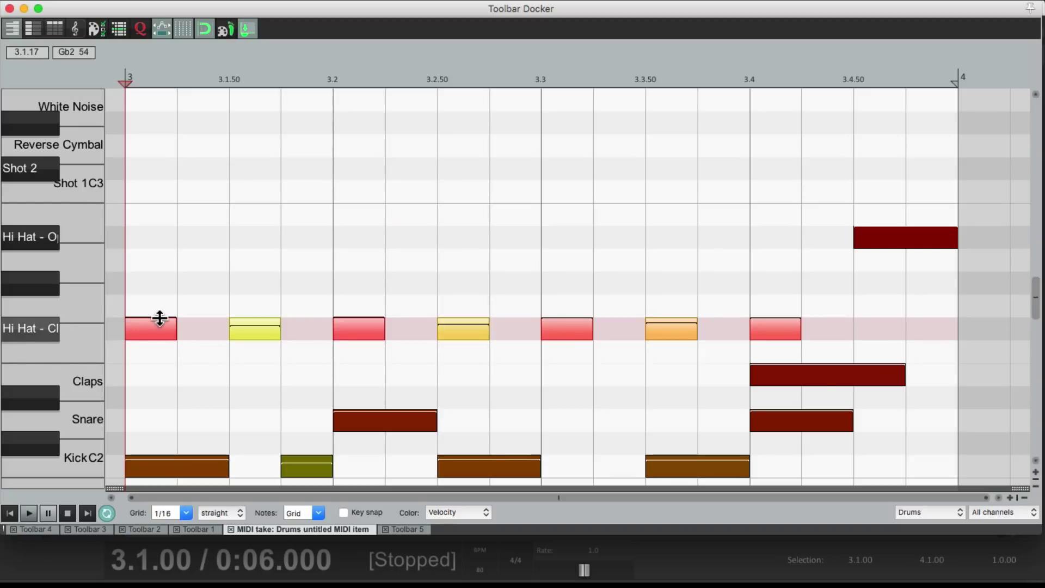
left_click_drag(160, 318, 156, 345)
key("space")
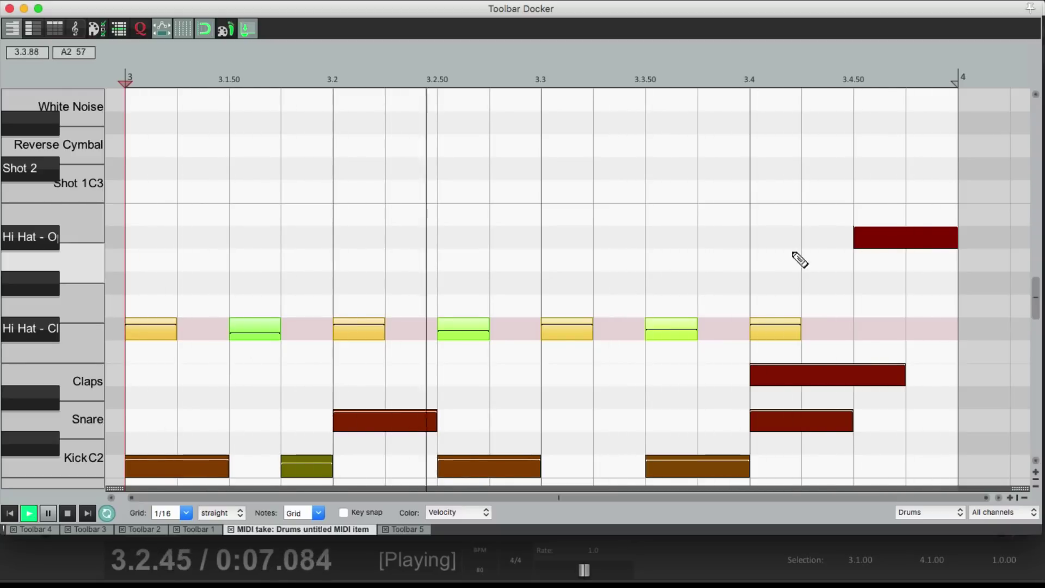
Step: Lower the open hi-hat note's velocity to 88 and audition the result
left_click(883, 243)
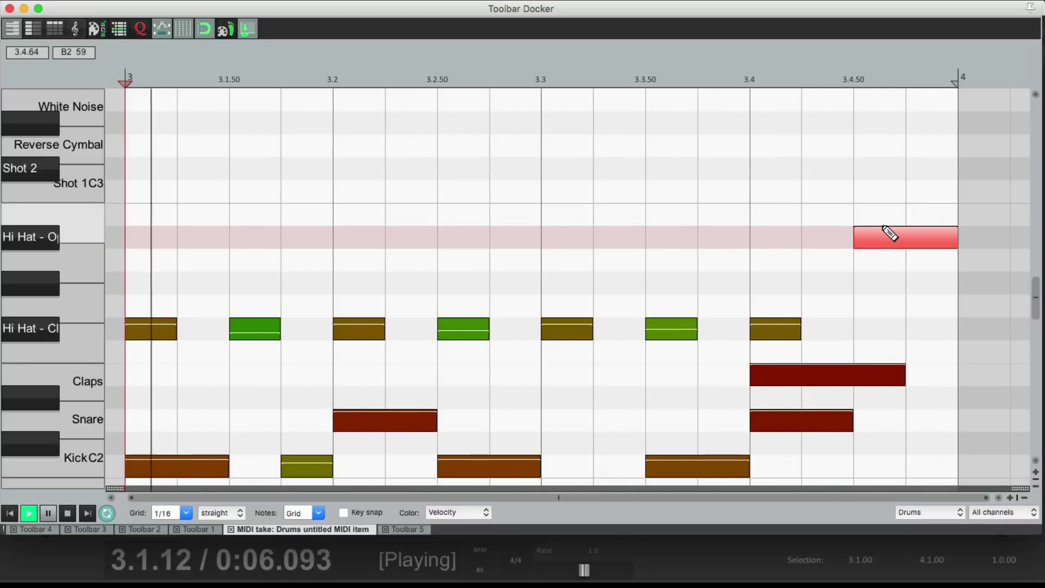
left_click_drag(882, 226, 884, 261)
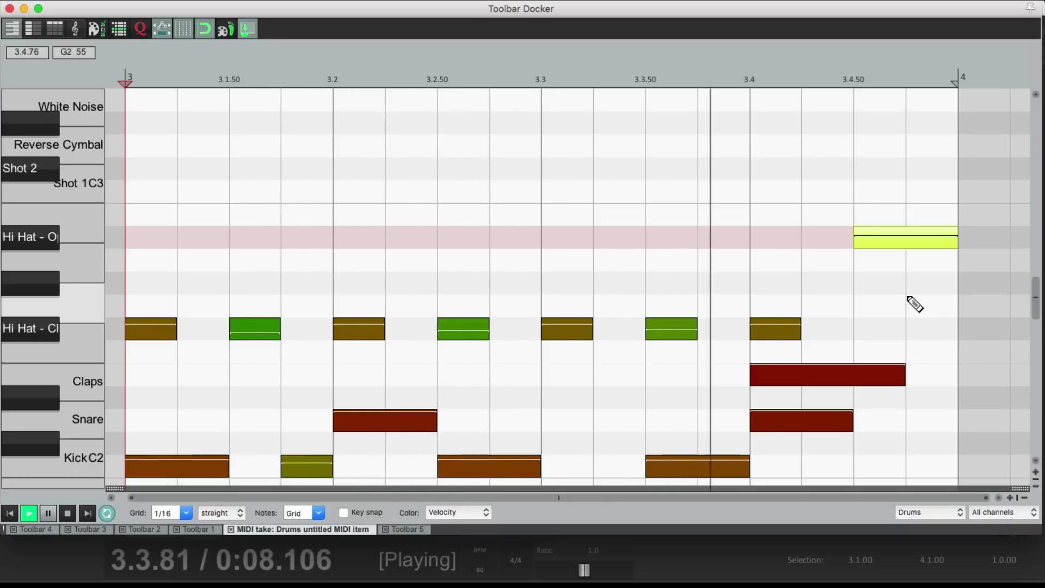
key("space")
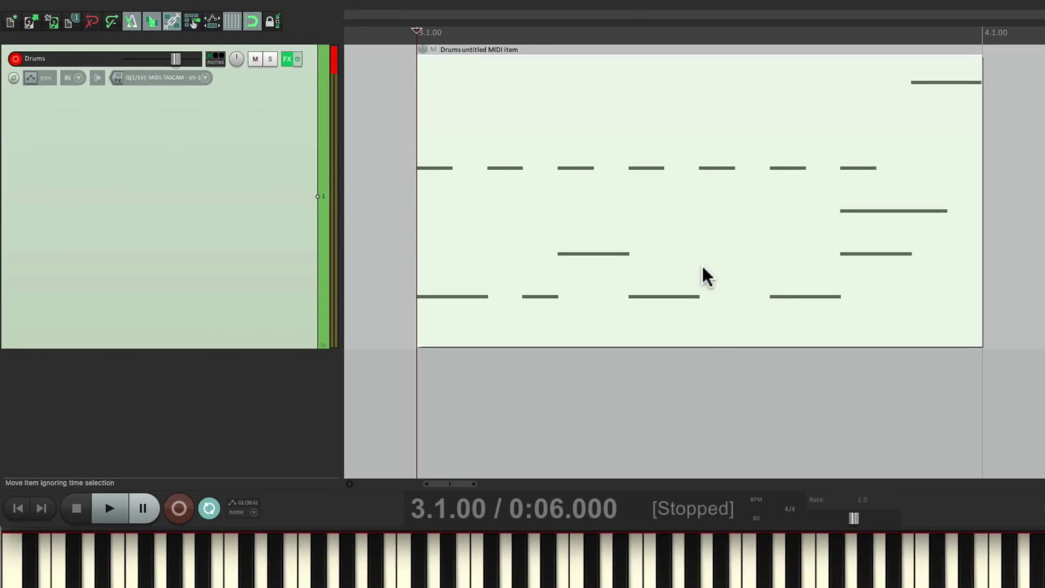
Step: Copy the drum item to 4.1.00, glue both into one two-bar item, and open it
scroll(706, 276, "down", 3)
scroll(703, 276, "right", 2)
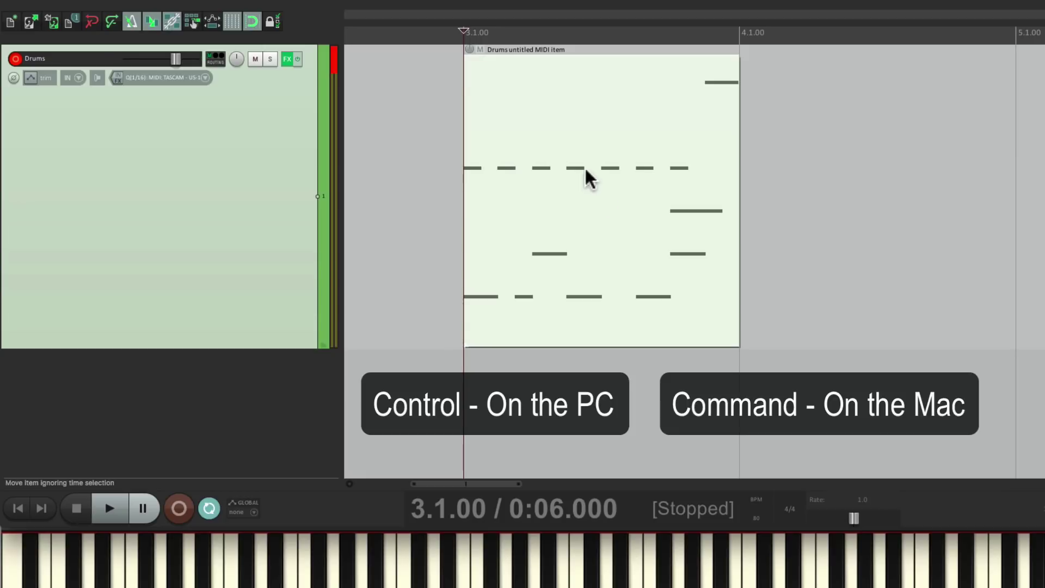
left_click_drag(585, 171, 845, 212)
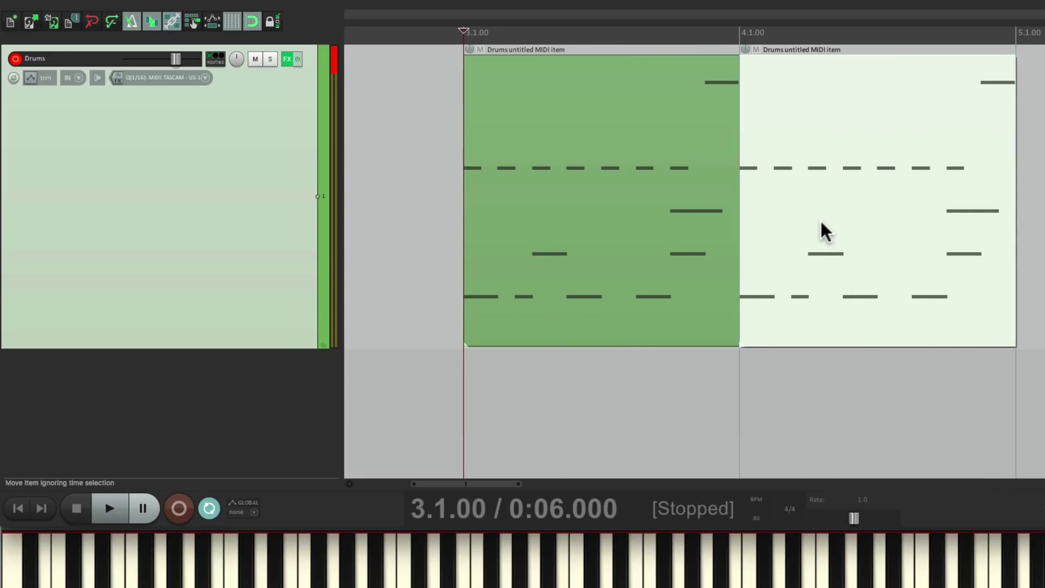
left_click(638, 170, "ctrl")
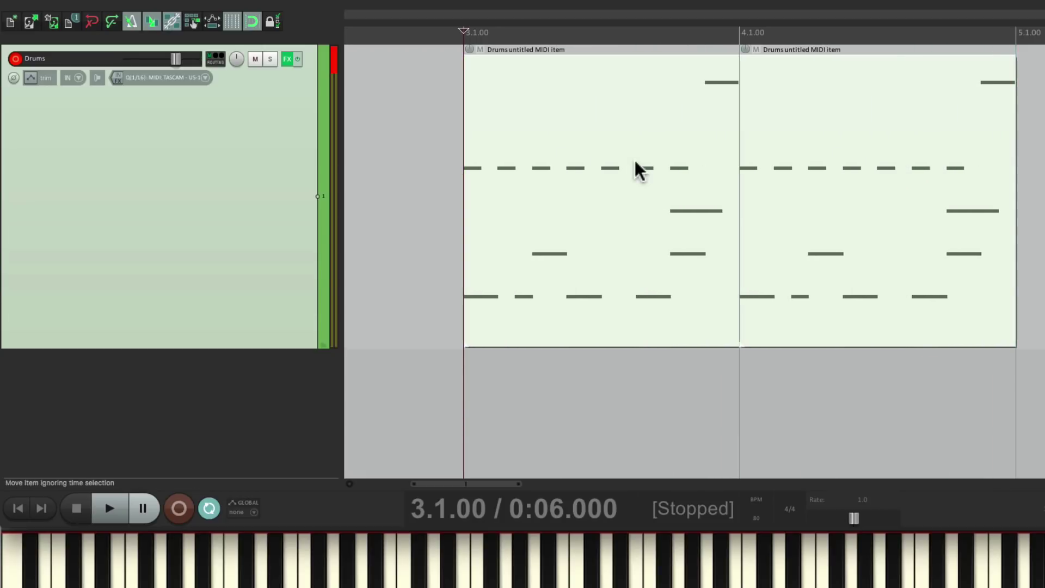
right_click(570, 114)
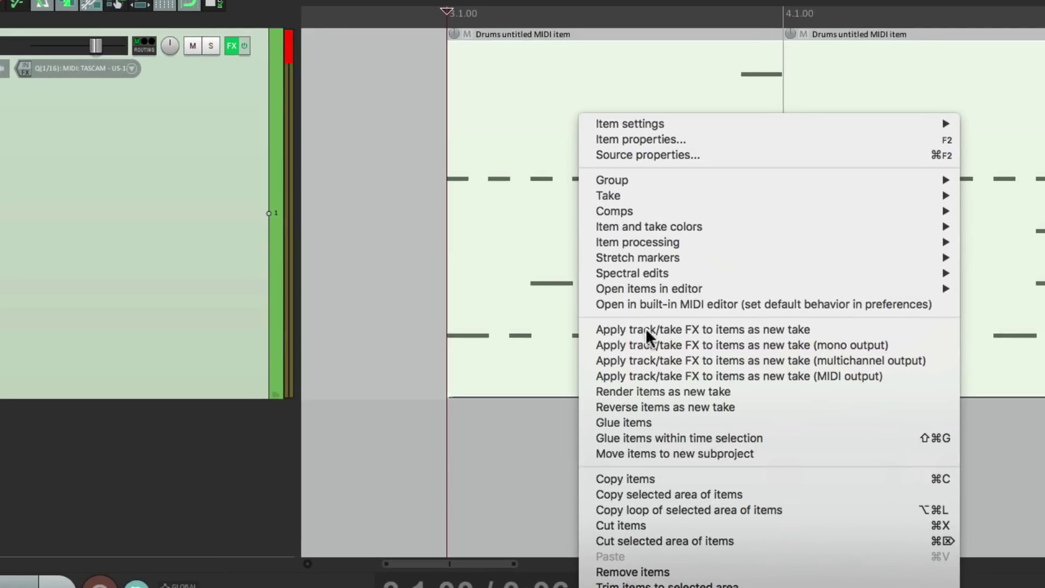
left_click(617, 421)
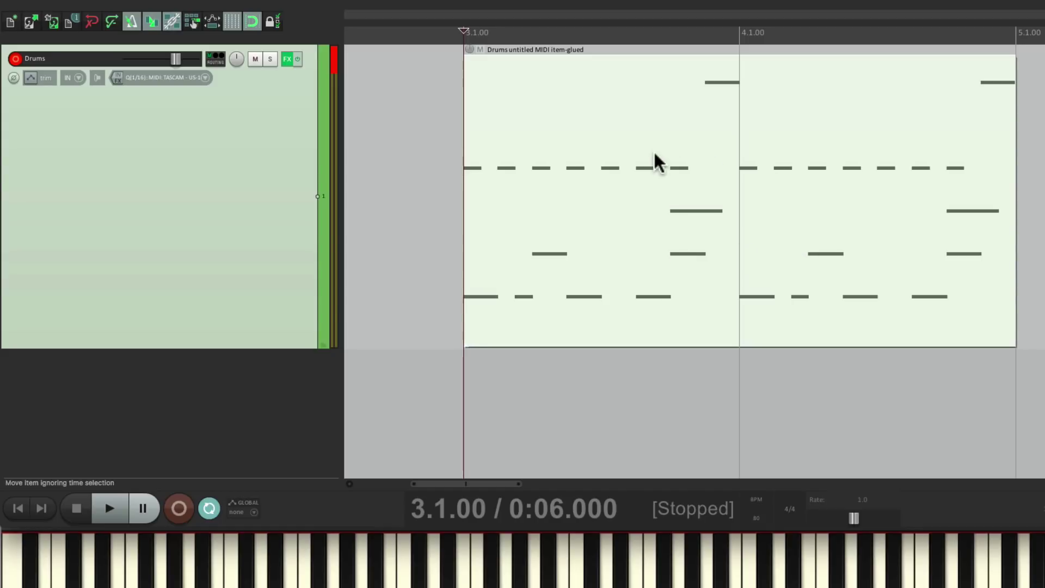
double_click(640, 169)
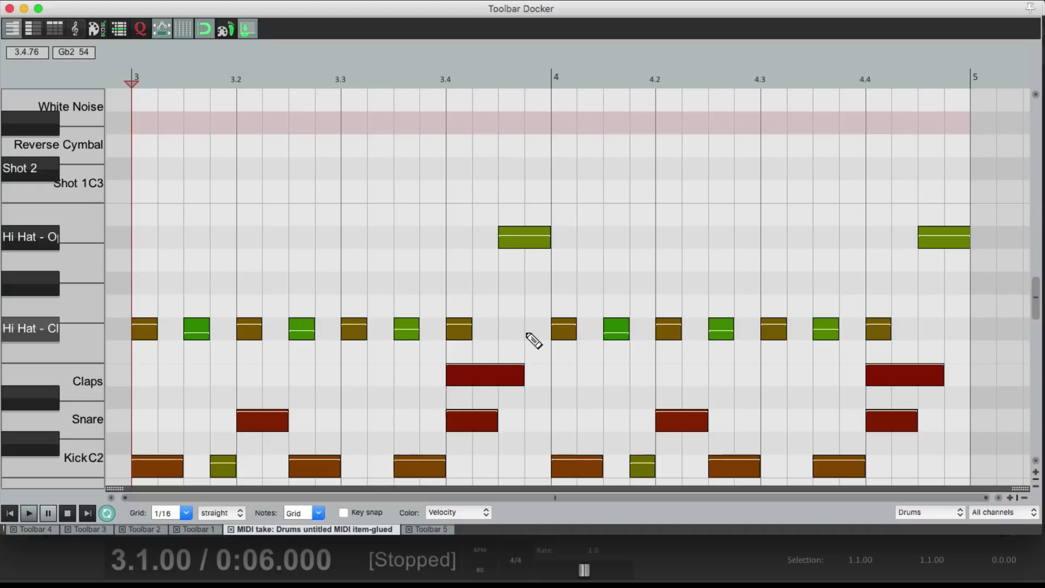
Step: Replace the open hi-hat at 3.4 with a closed hi-hat hit at 3.4.50, then play it back
double_click(526, 239)
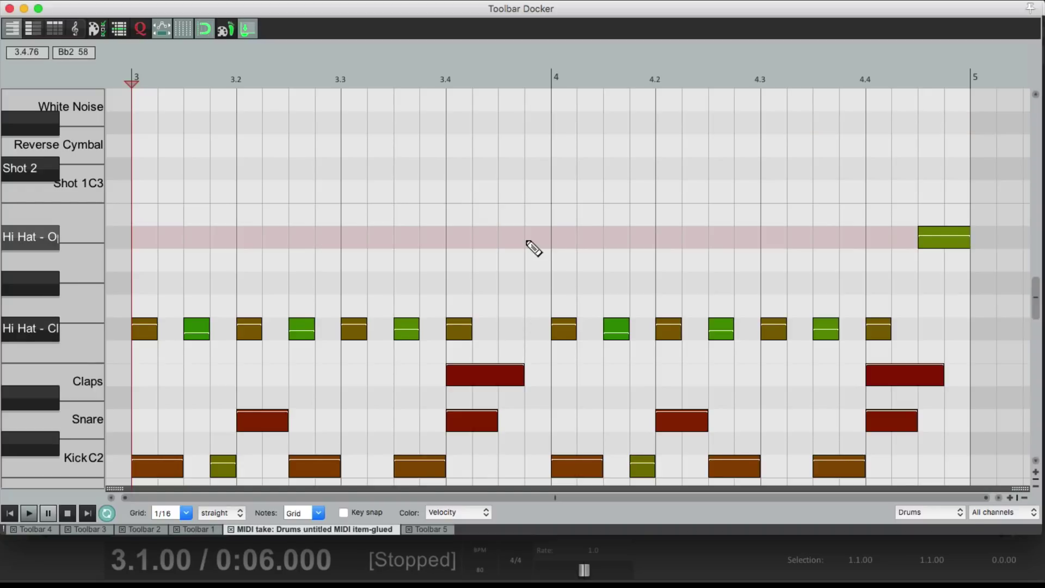
left_click(511, 331)
key("space")
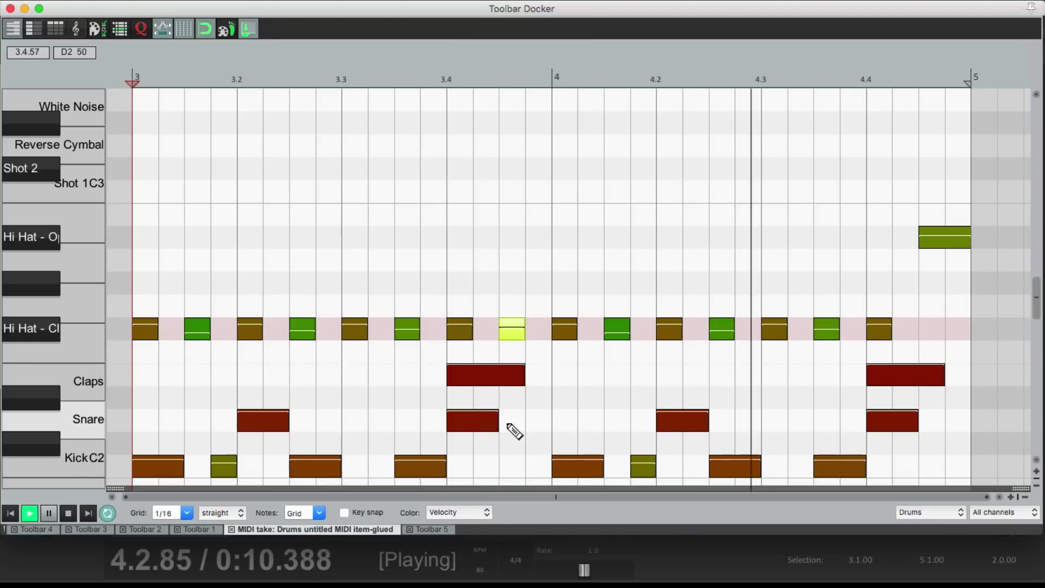
key("space")
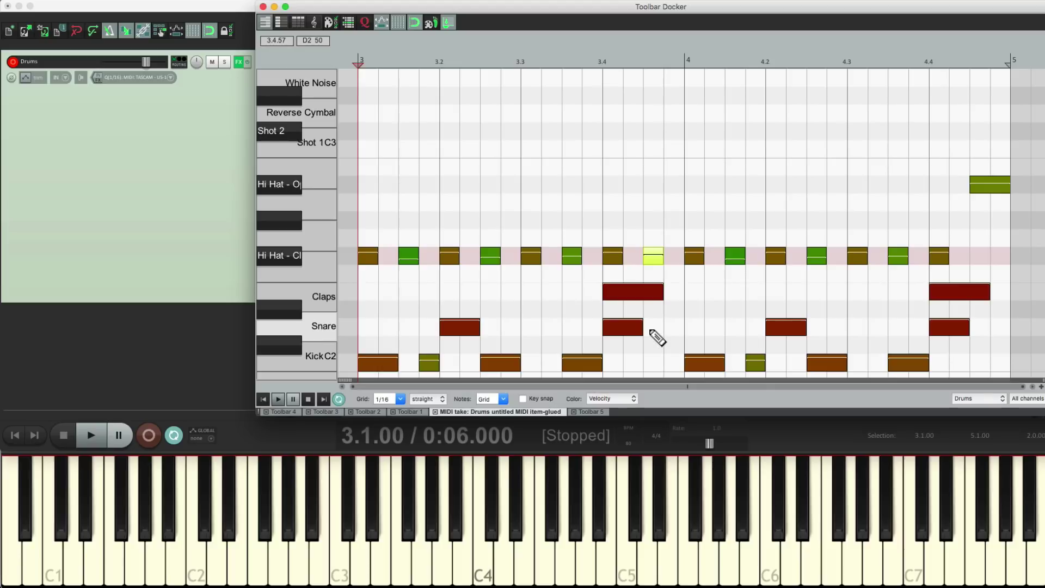
Step: Record Shot 1 (C3) hits at the start and middle of bars 3 and 4
key("super+r")
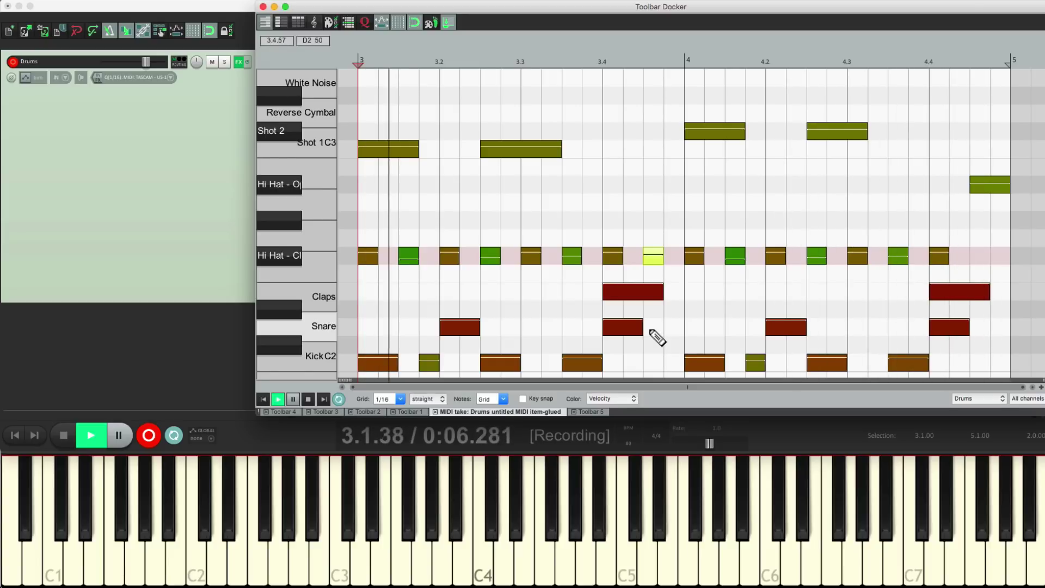
key("space")
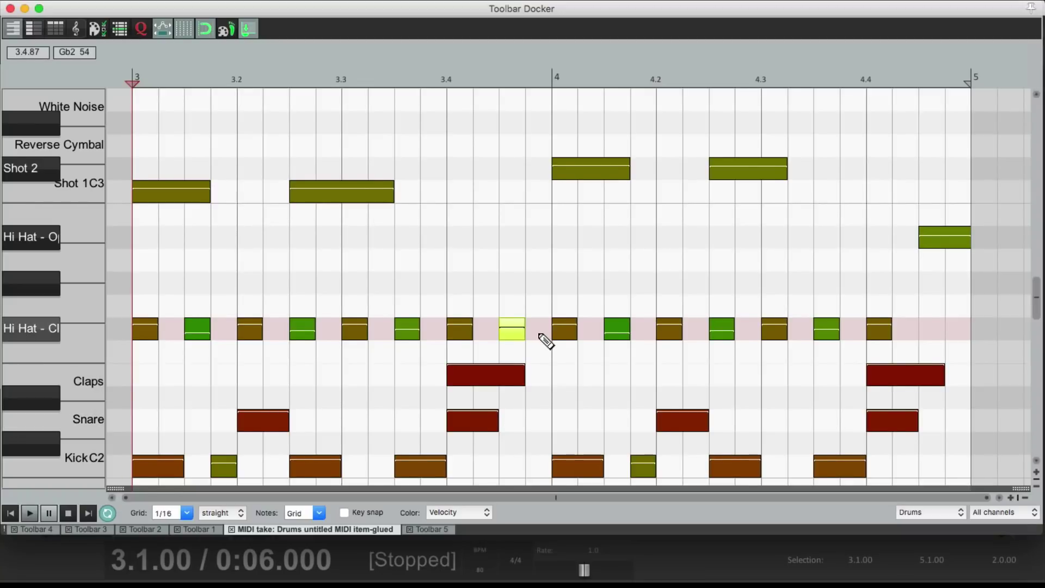
Step: Zoom in and set the MIDI editor grid to 1/64
scroll(545, 338, "up", 6)
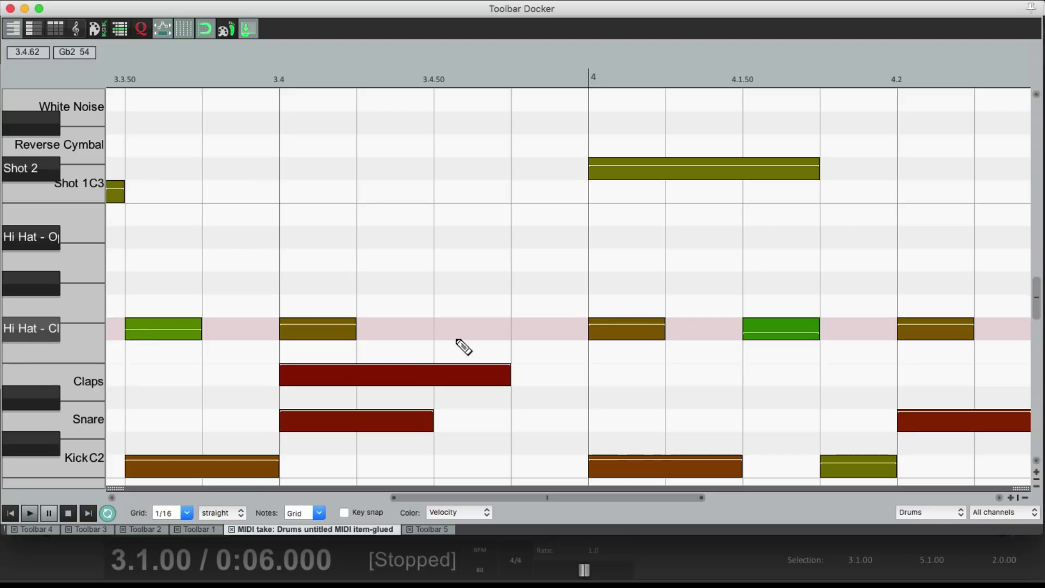
left_click(186, 513)
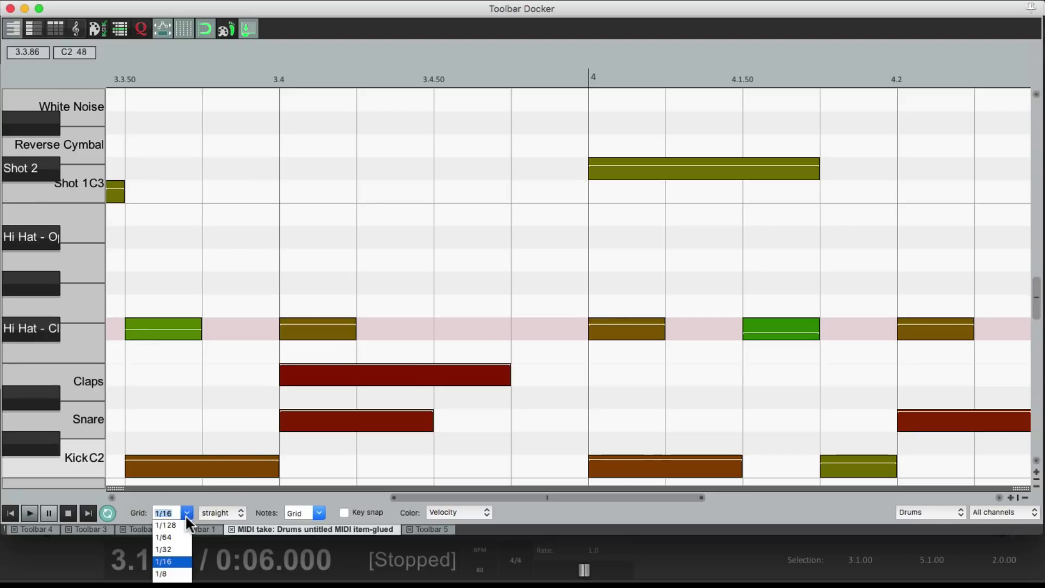
left_click(179, 535)
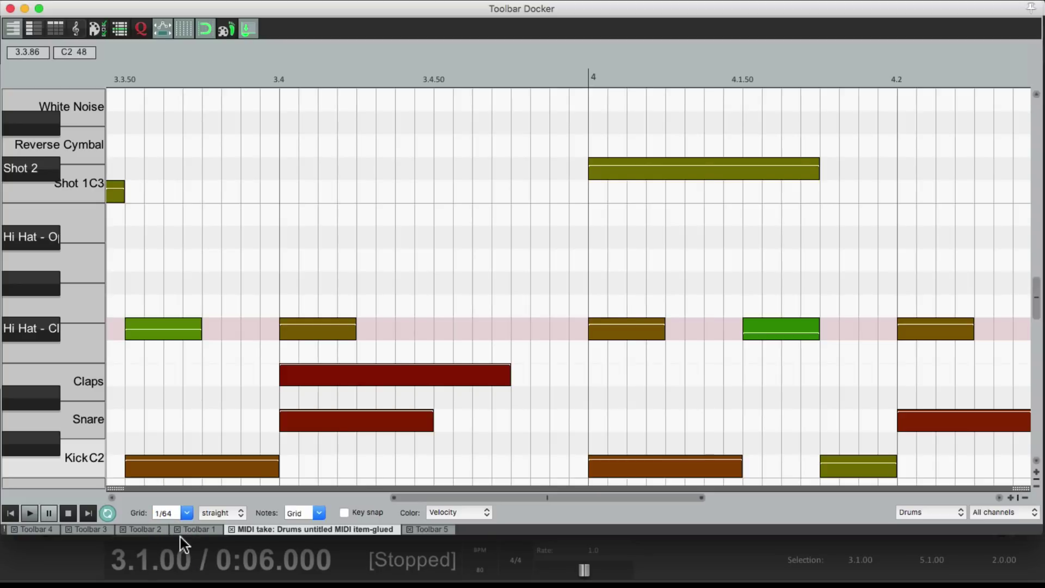
Step: Paint a closed hi-hat roll from 3.4.50 up to beat 4 and play it back
left_click(441, 330)
left_click_drag(441, 330, 582, 326)
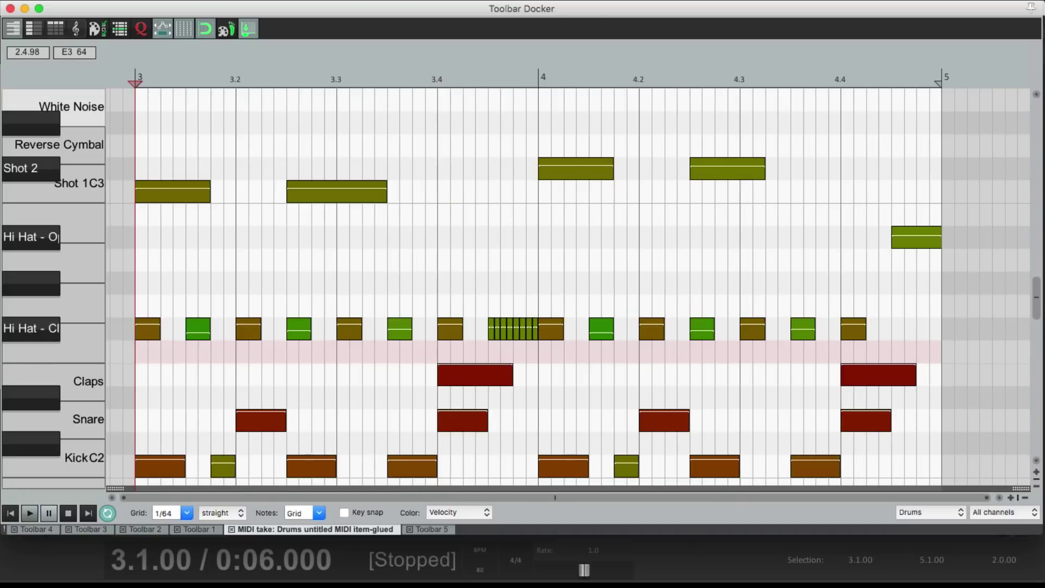
key("space")
scroll(541, 283, "up", 3)
scroll(542, 283, "up", 4)
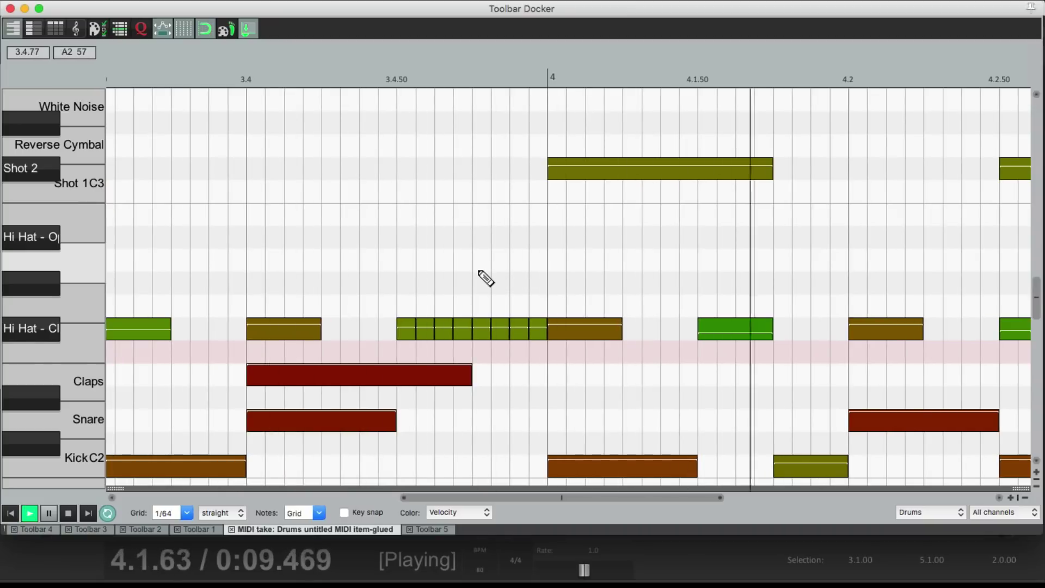
key("space")
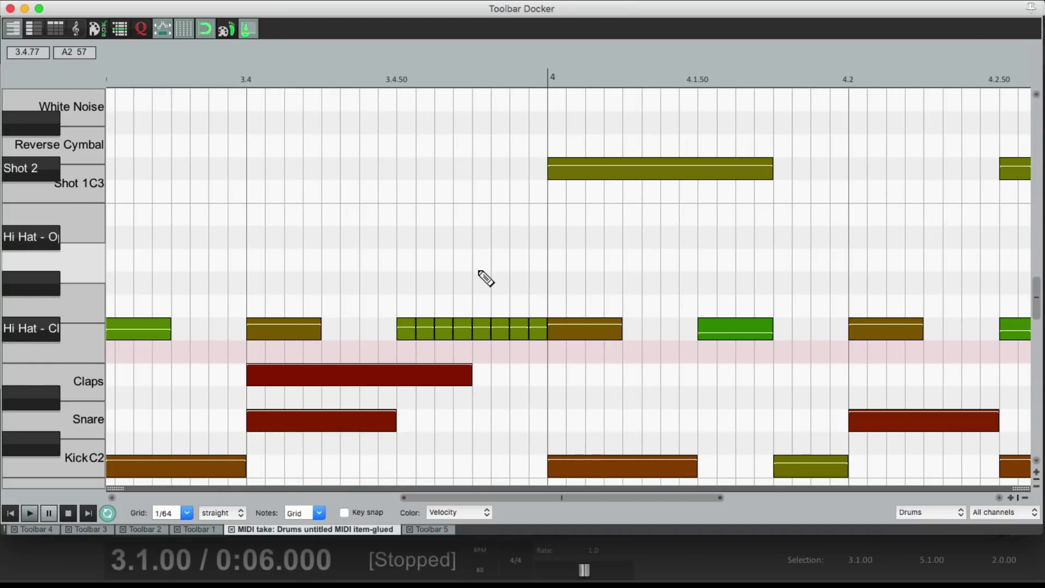
left_click(538, 330)
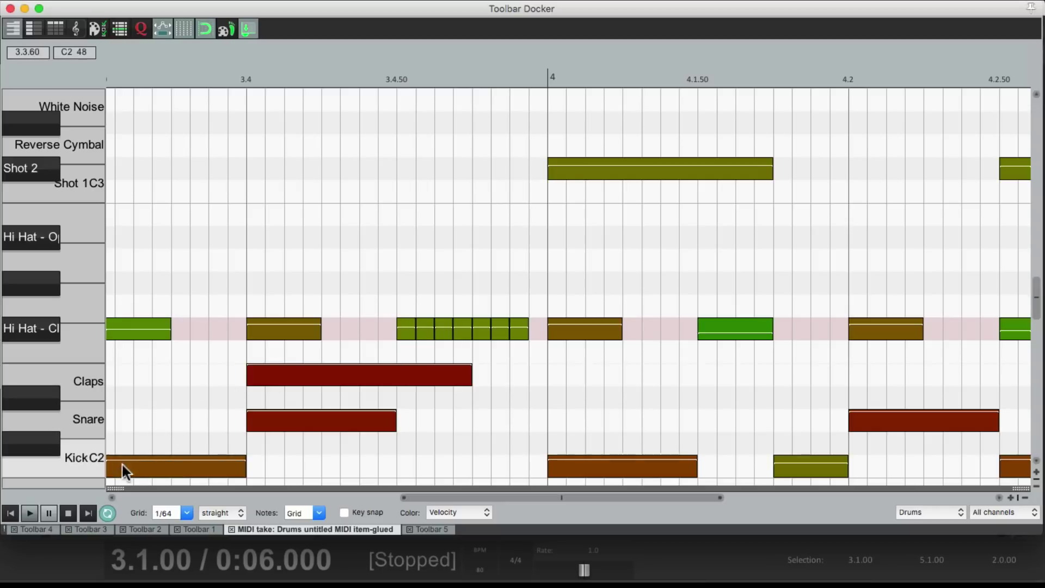
Step: Show the Velocity lane, ramp the roll's velocities from 27 up to 68, and play it
left_click_drag(115, 486, 116, 361)
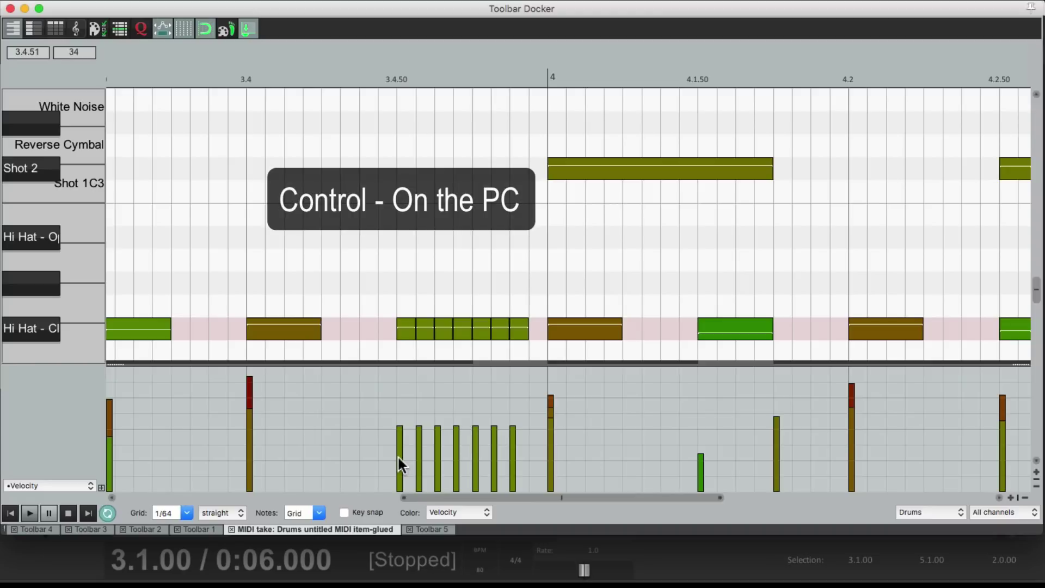
left_click_drag(391, 470, 506, 433)
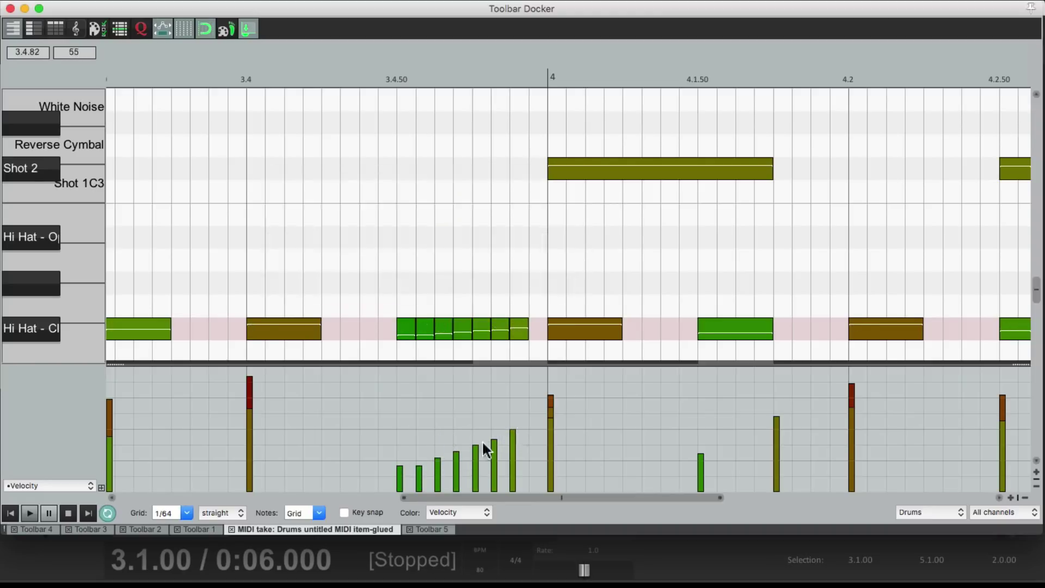
key("space")
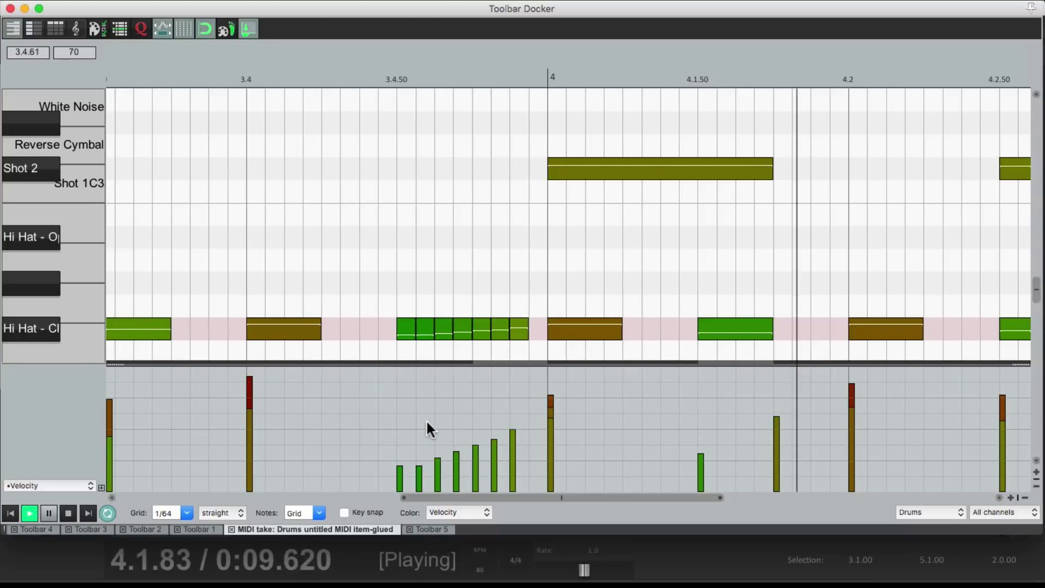
key("space")
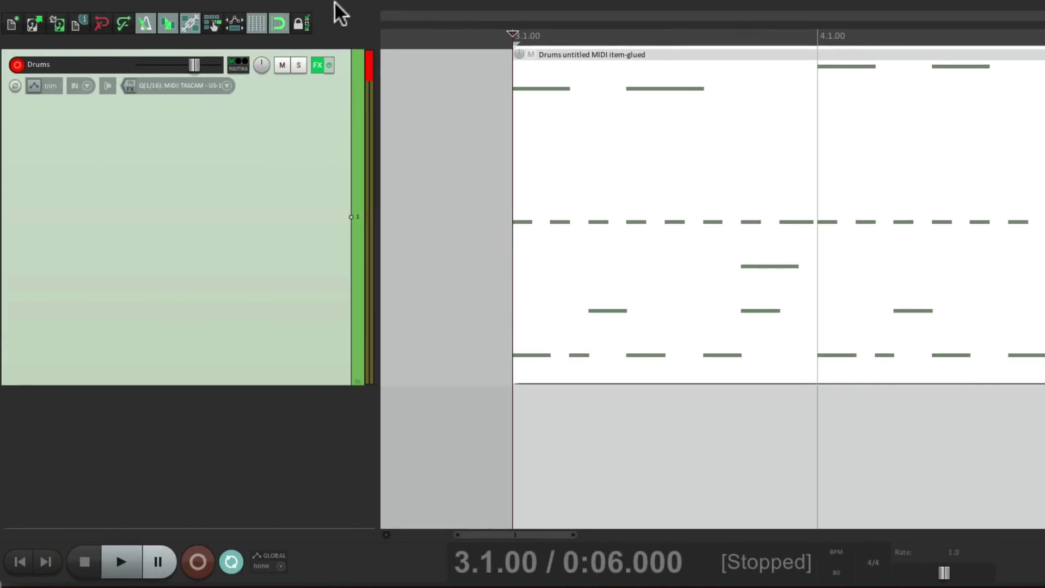
Step: Duplicate the Hi Hat - Closed sampler twice in the Drums FX chain, placing the copies beside it
left_click(316, 68)
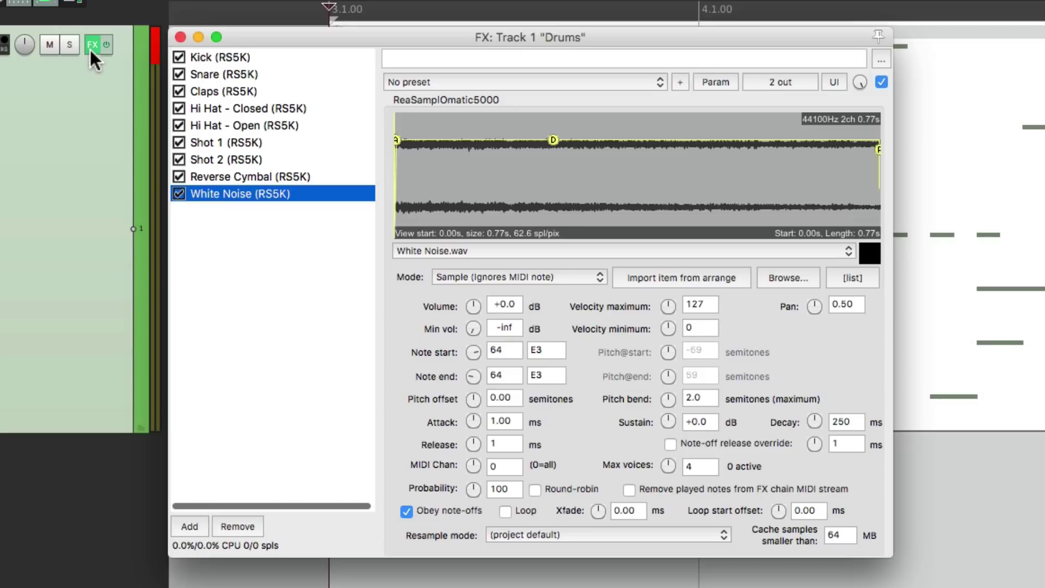
left_click(292, 110)
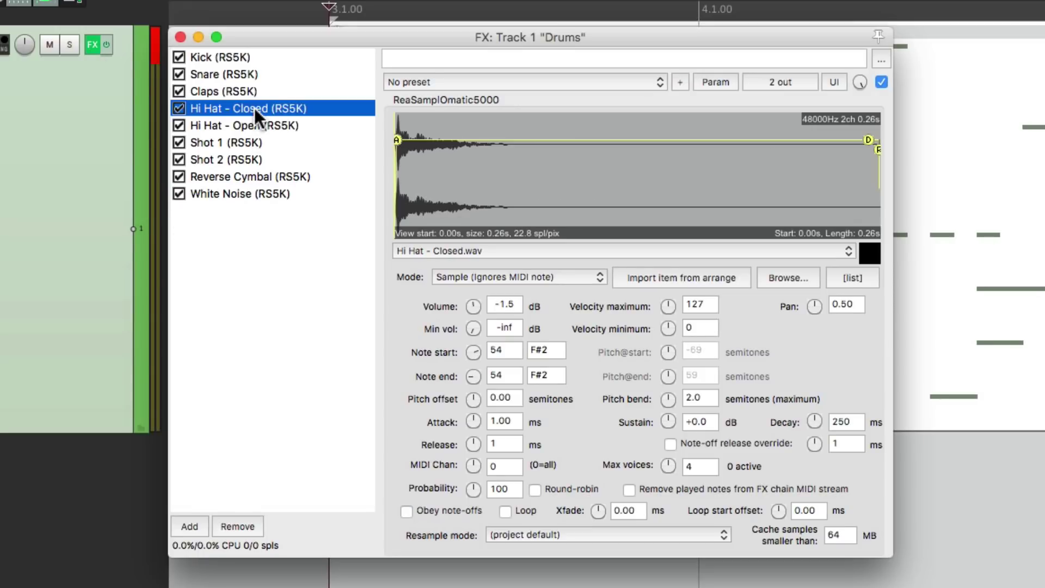
key("super+v")
key("super+v")
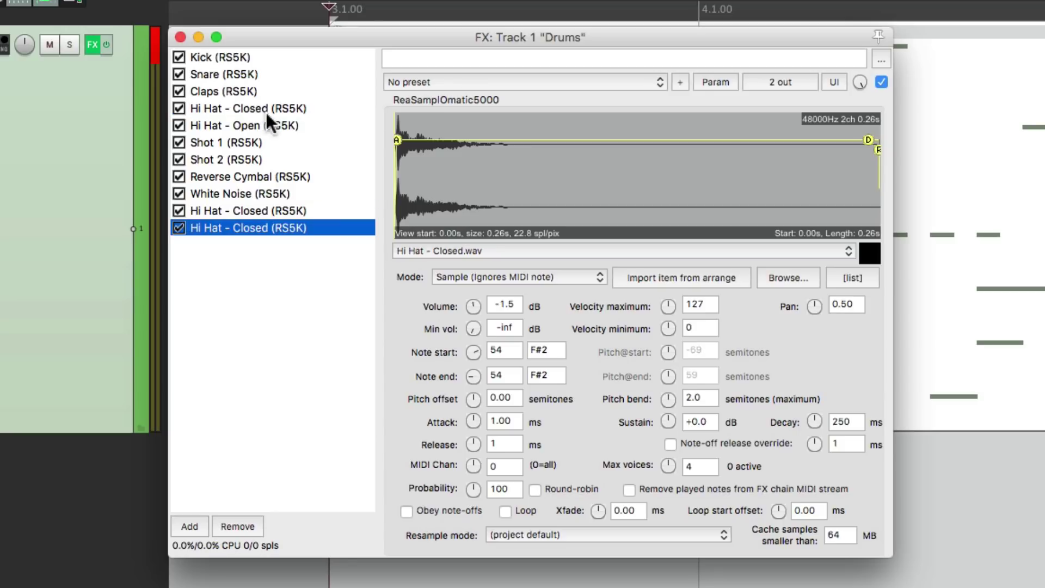
left_click(283, 211)
left_click(279, 227, "shift")
left_click_drag(279, 226, 260, 129)
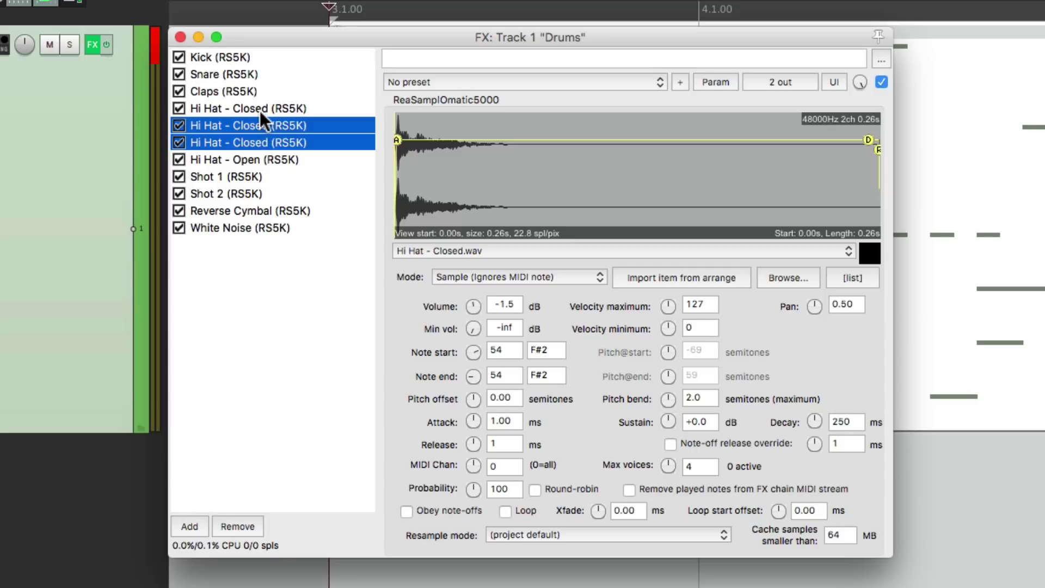
Step: Set the first copy's note start/end to 55 and the second copy's to 56
left_click(258, 126)
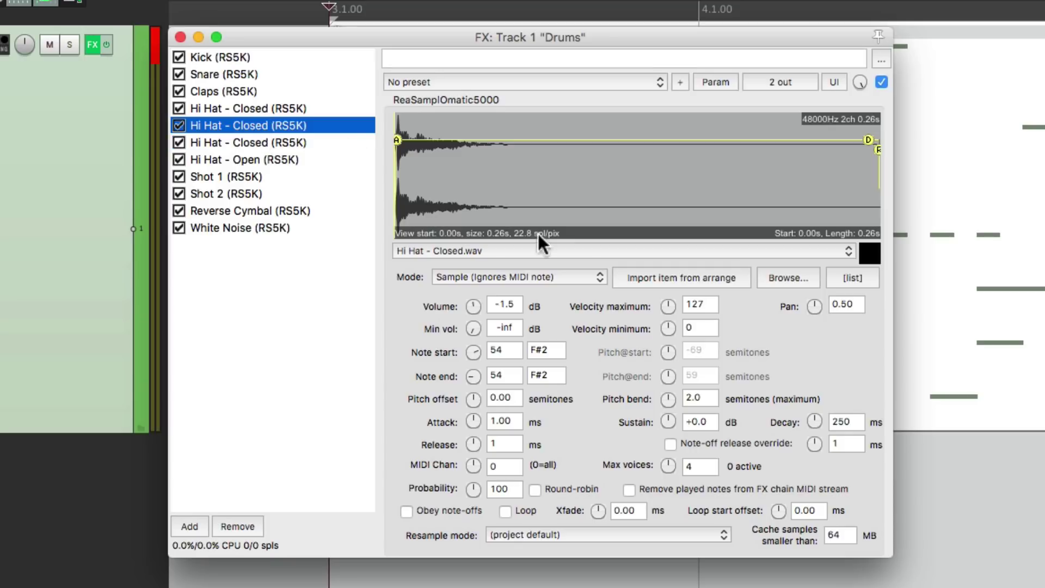
double_click(509, 350)
type("55")
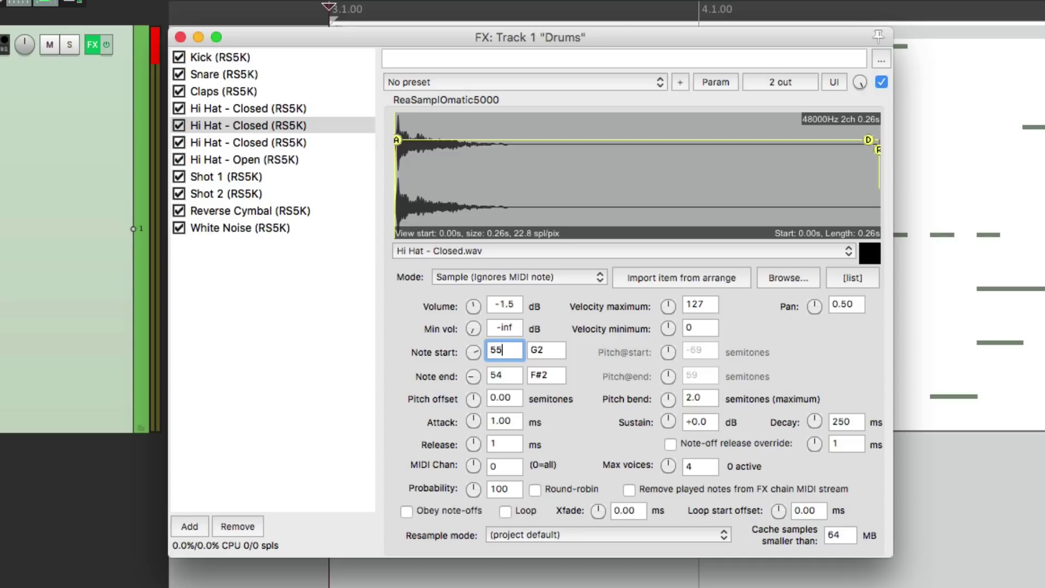
double_click(512, 376)
type("55")
key("Return")
left_click(313, 143)
double_click(504, 349)
type("56")
double_click(509, 376)
type("56")
key("Return")
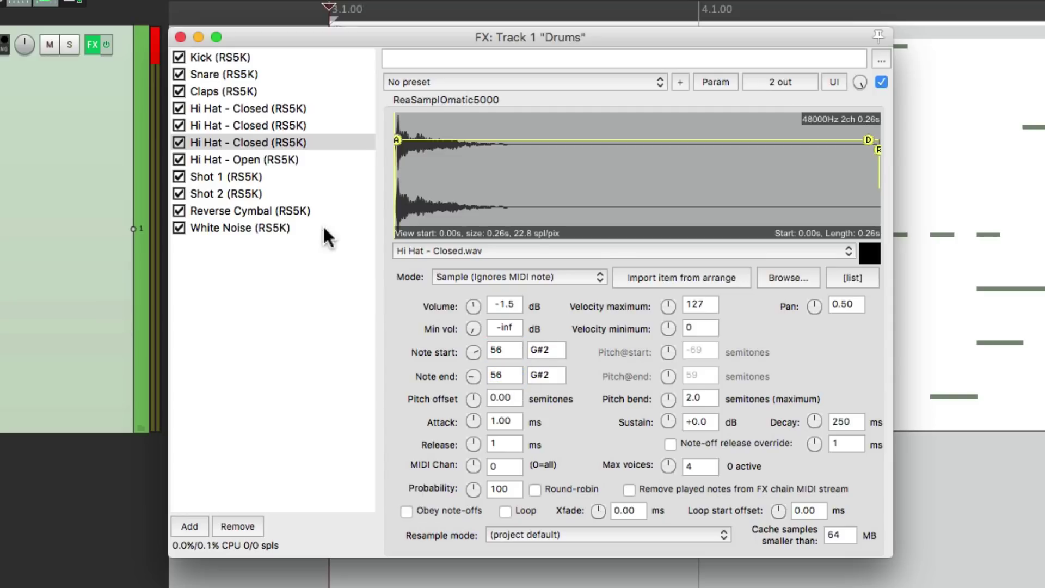
Step: Pan the note-55 hi-hat copy to 0.00 and the note-56 copy to 1.00
left_click(314, 126)
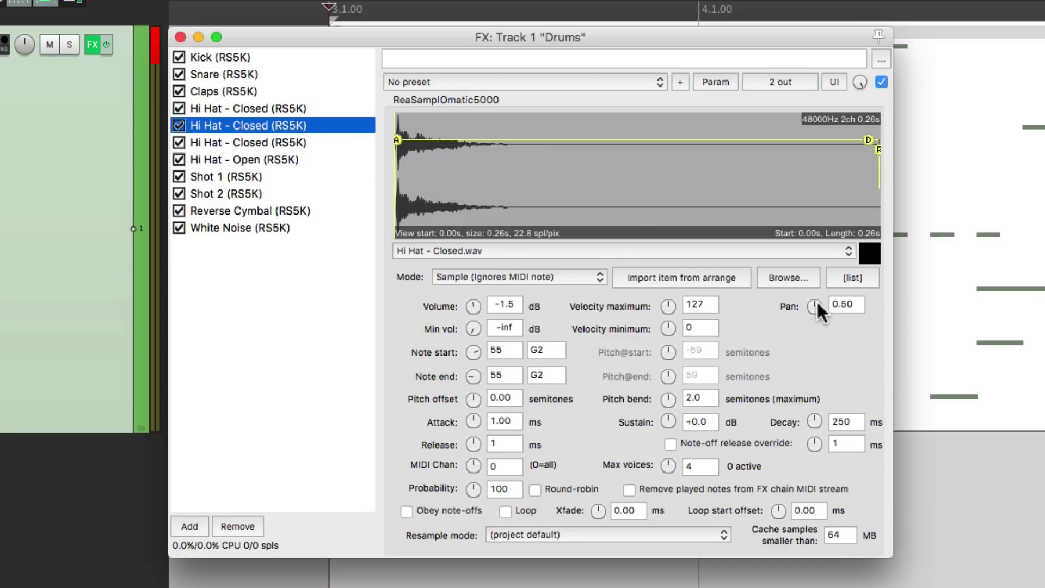
left_click_drag(817, 301, 817, 332)
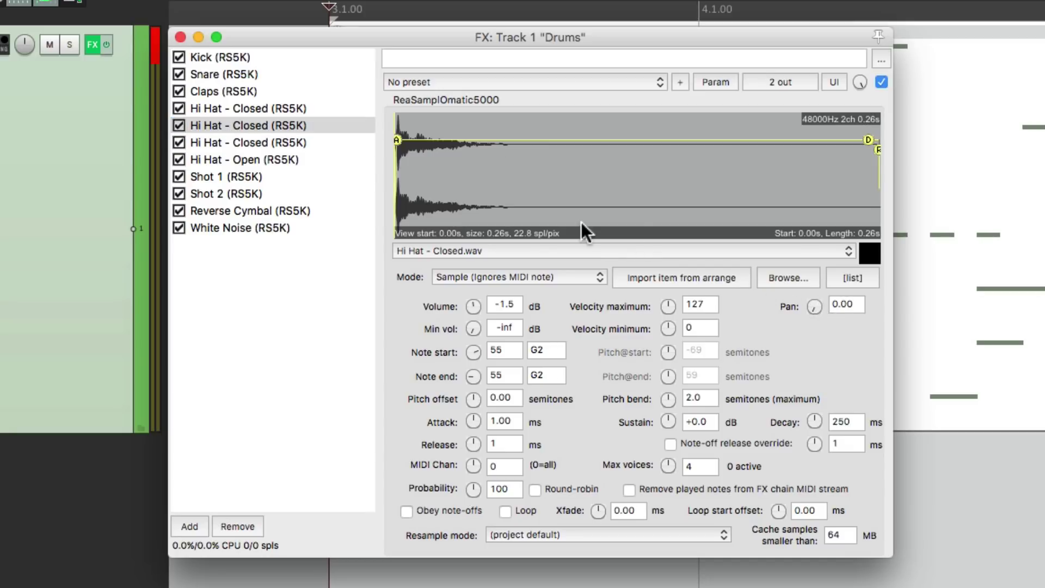
left_click(267, 143)
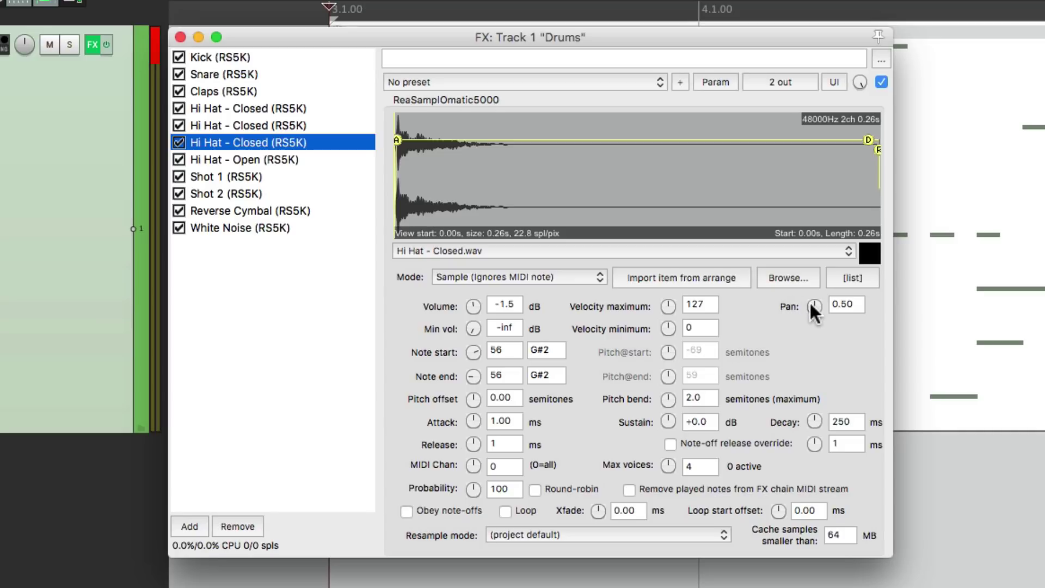
left_click_drag(810, 302, 810, 272)
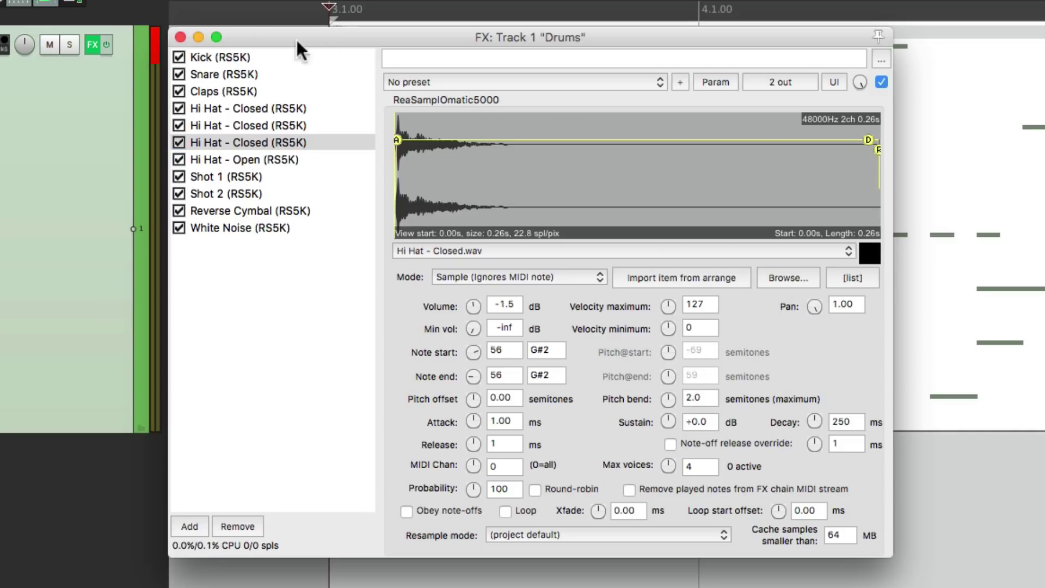
Step: Open the drum item in the MIDI editor and delete the seven-note hi-hat roll
left_click(180, 37)
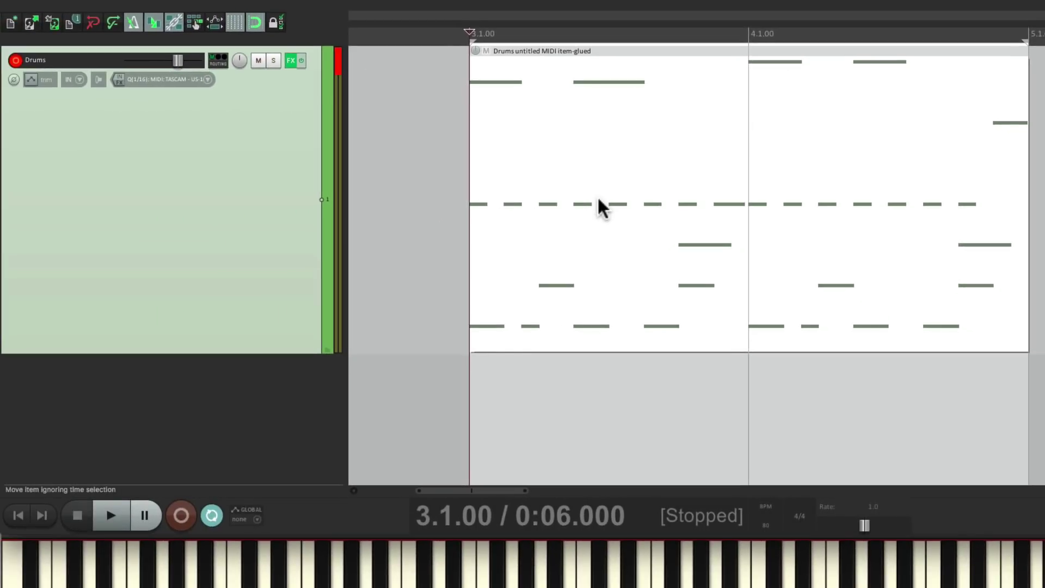
double_click(599, 199)
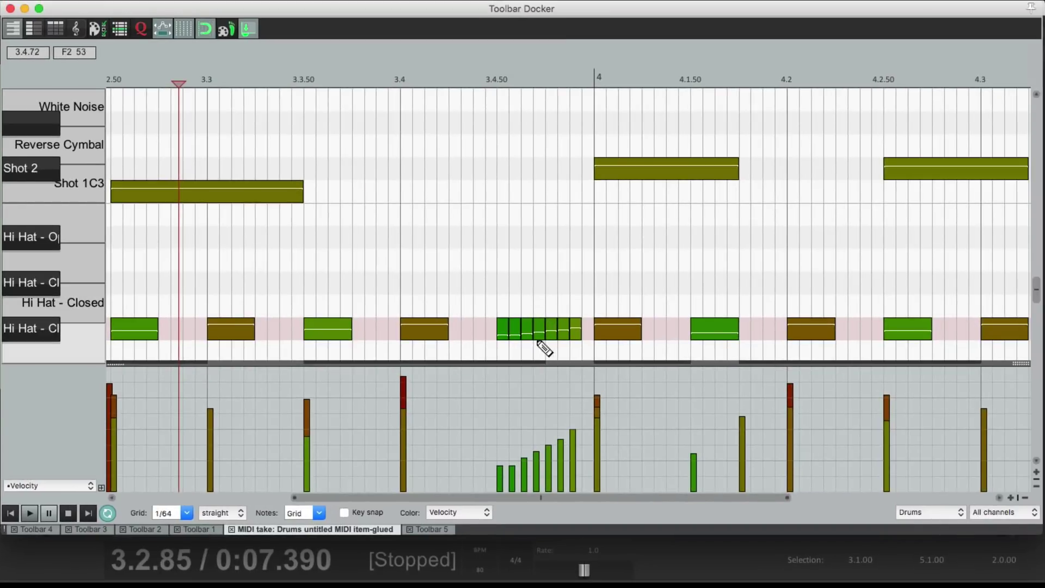
left_click_drag(488, 318, 582, 335)
key("Delete")
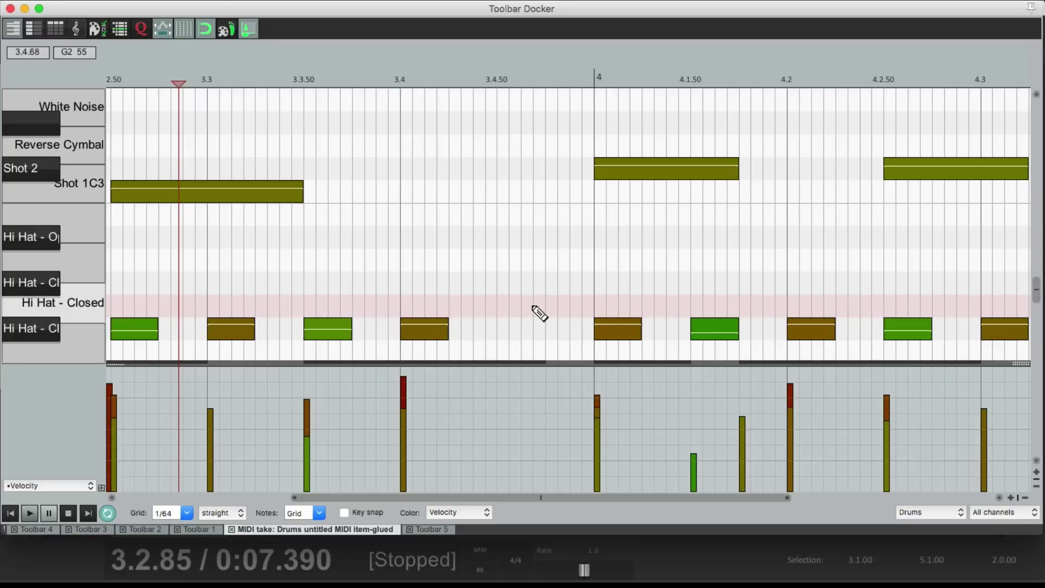
Step: Paint a new roll of four note-55 and three note-56 hits, ramping velocities up, and play it
mouse_move(500, 306)
left_mouse_down()
mouse_move(545, 304)
mouse_move(563, 281)
mouse_move(576, 284)
left_mouse_up()
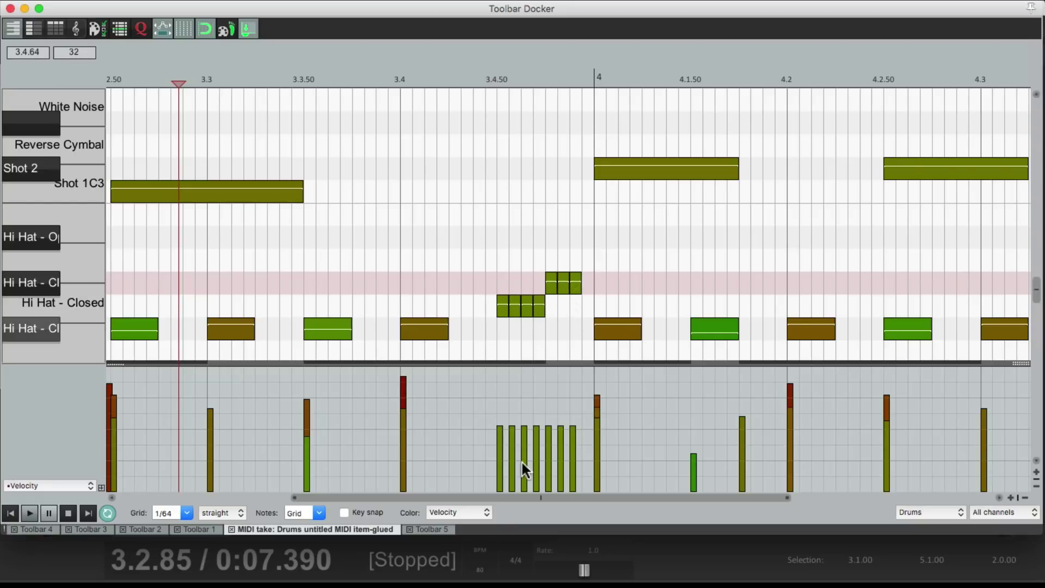
left_click_drag(490, 468, 569, 429)
scroll(481, 438, "up", 4)
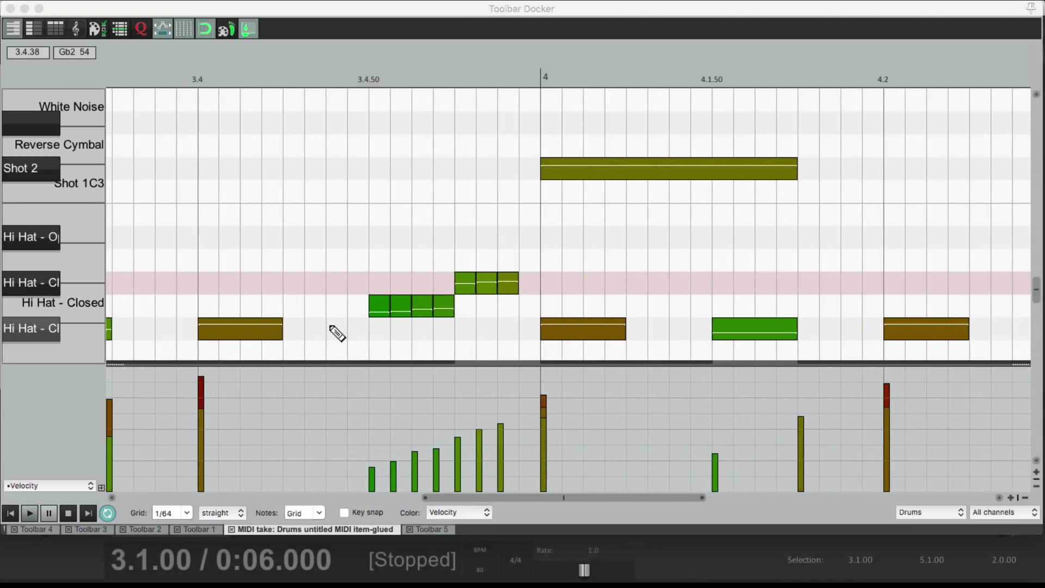
key("space")
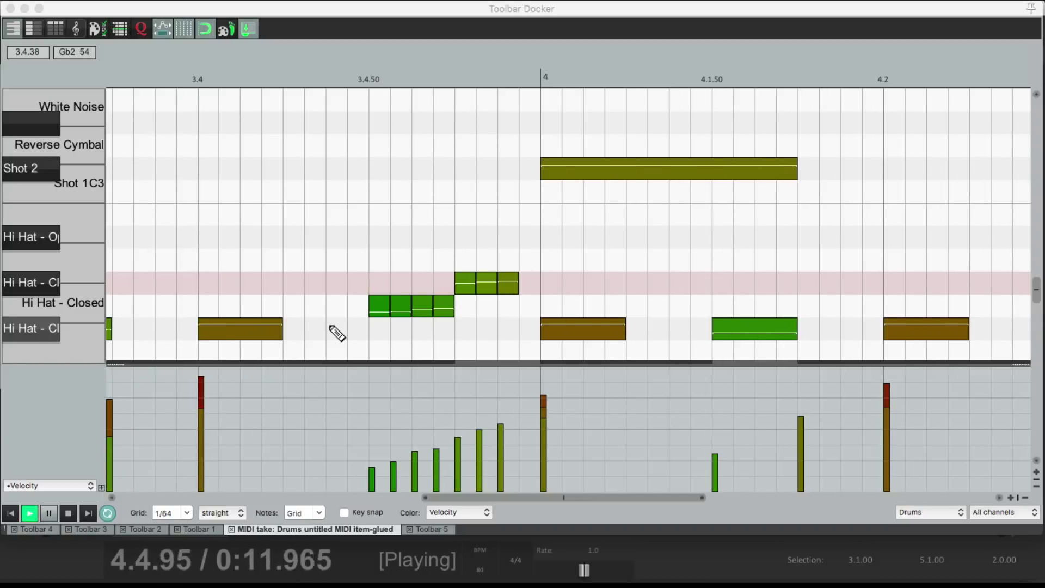
scroll(366, 239, "down", 6)
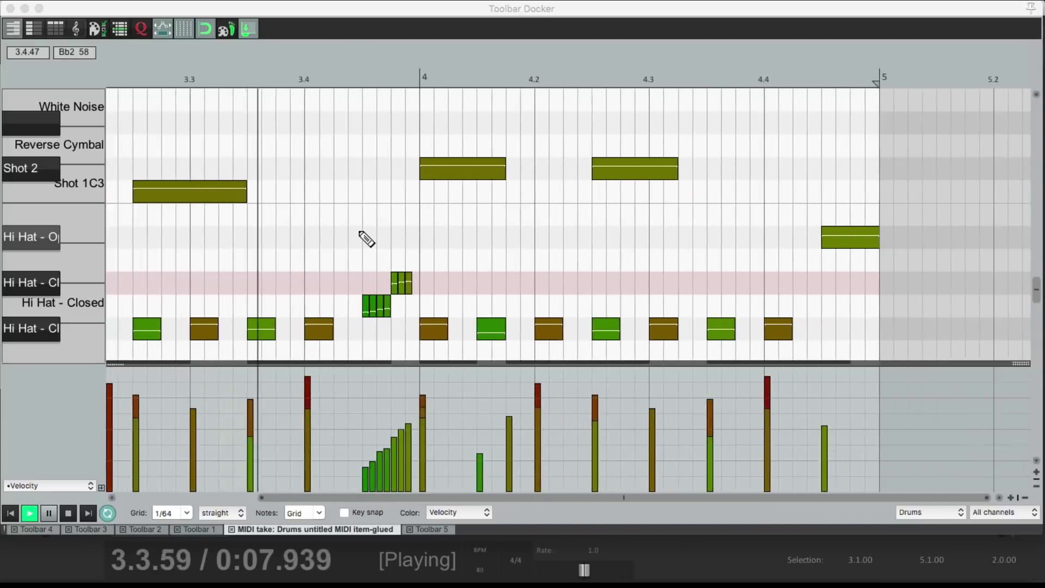
scroll(366, 239, "up", 2)
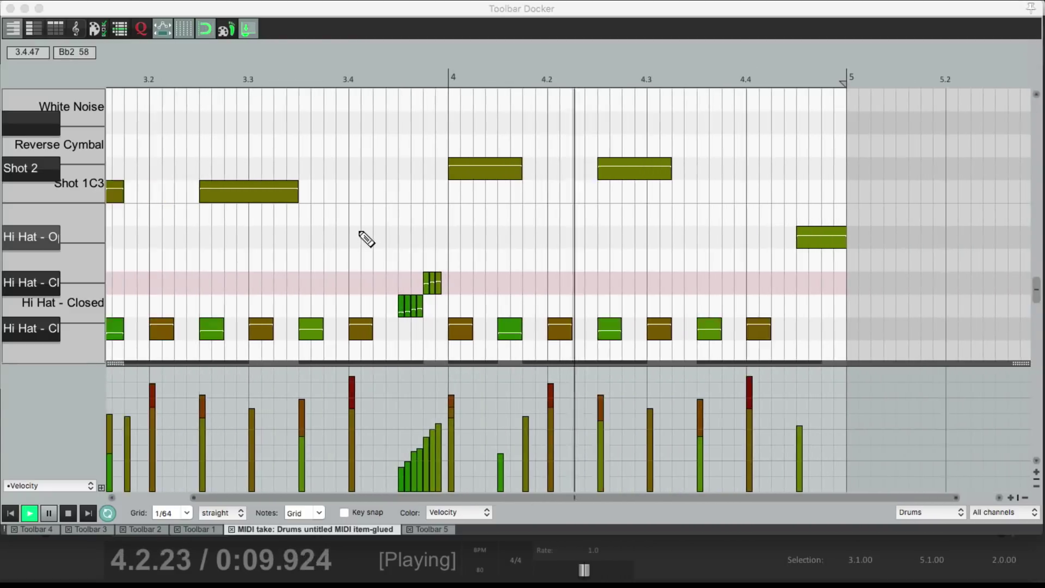
key("space")
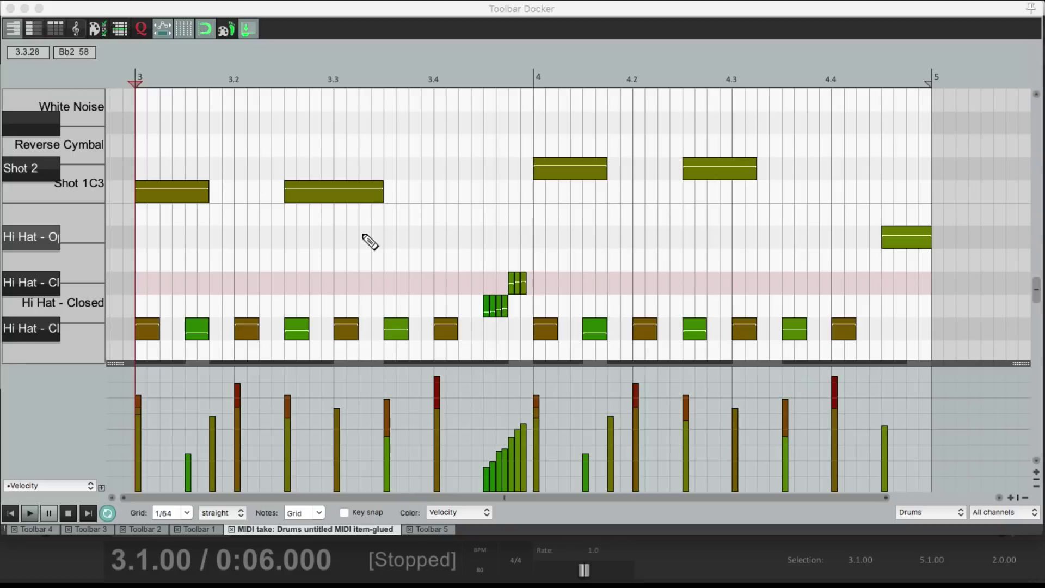
Step: Copy the two-bar drum item to start at bar 5
left_click(10, 8)
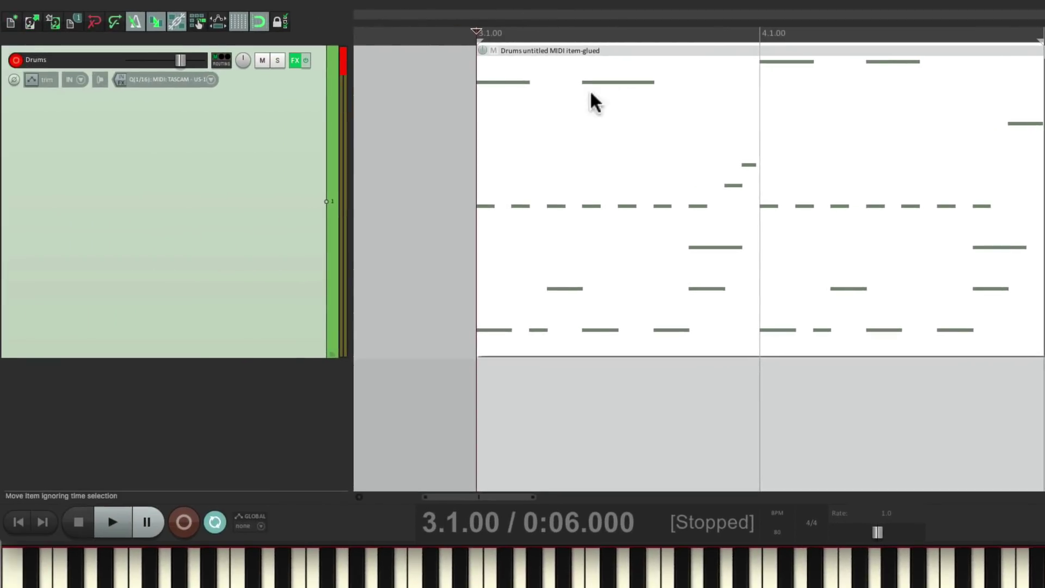
scroll(599, 117, "down", 5)
left_click_drag(576, 135, 858, 116)
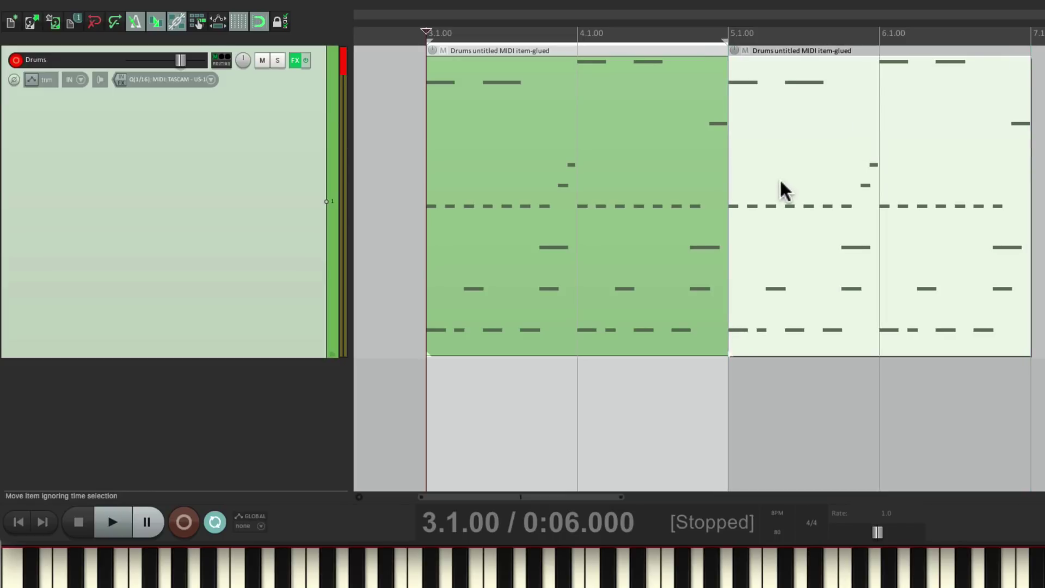
Step: Glue both drum items into one item spanning bars 3–7 and open it for editing
left_click(621, 146, "ctrl")
right_click(629, 115)
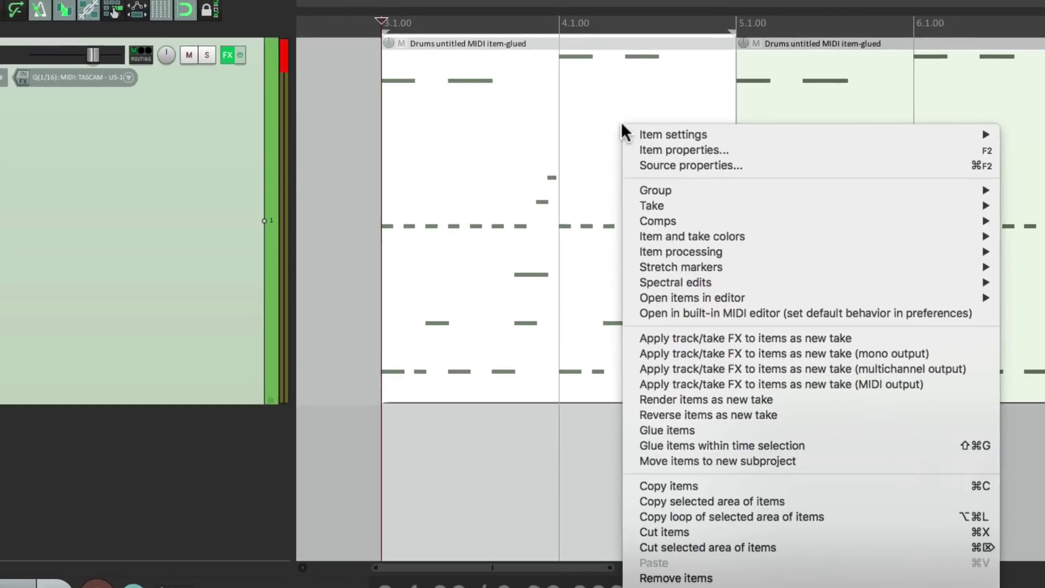
left_click(648, 434)
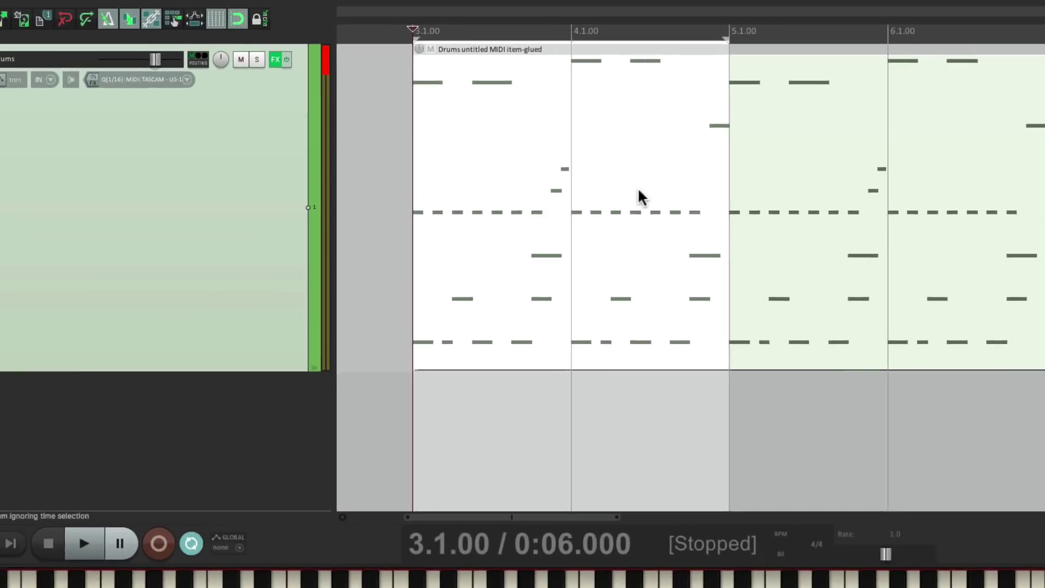
key("ctrl+a")
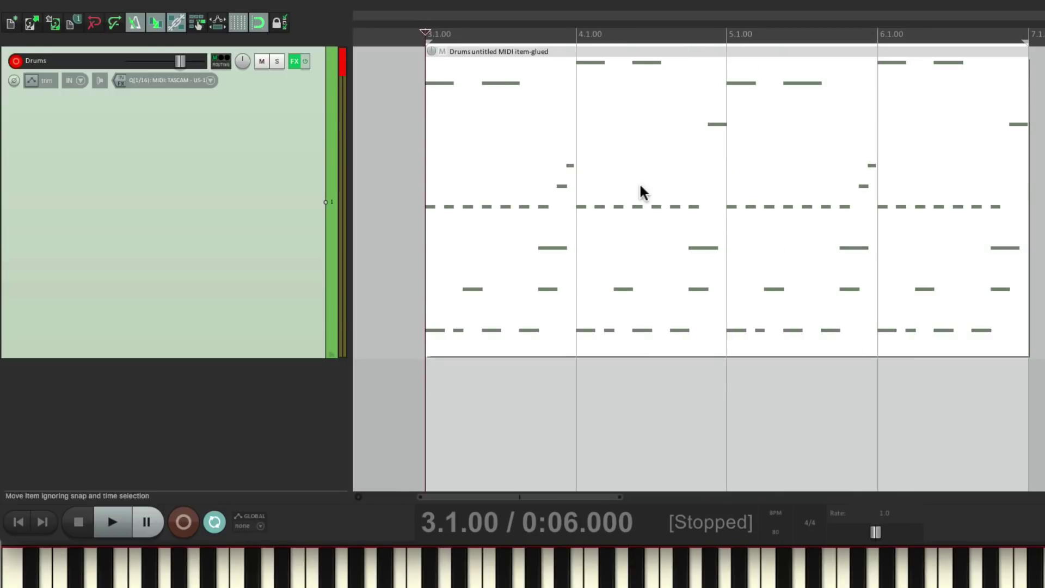
double_click(669, 167)
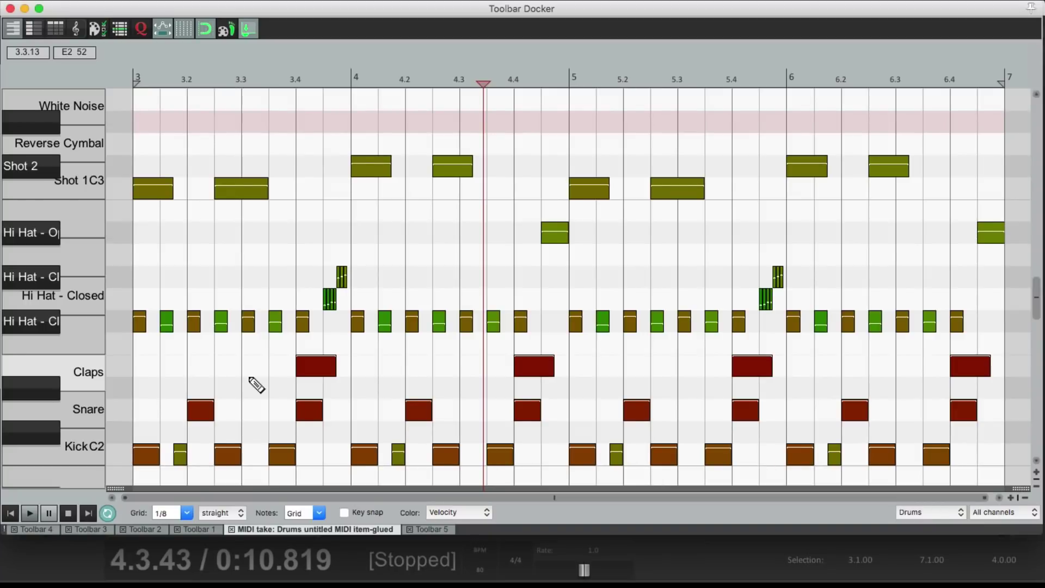
Step: Record White Noise at bar 3, Shot 2 hits and a Reverse Cymbal near bar 7 from the item start
key("Home")
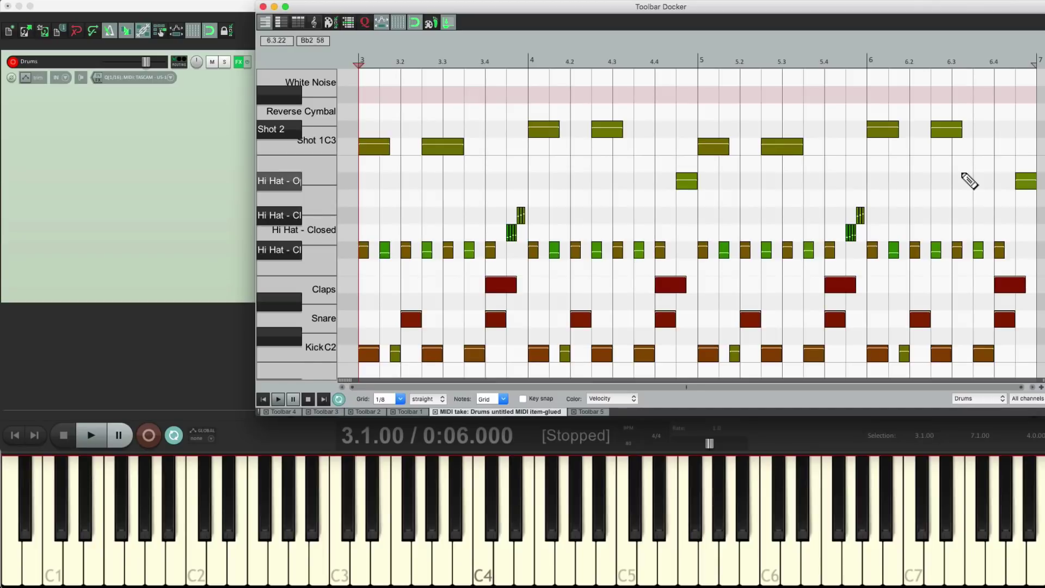
key("ctrl+r")
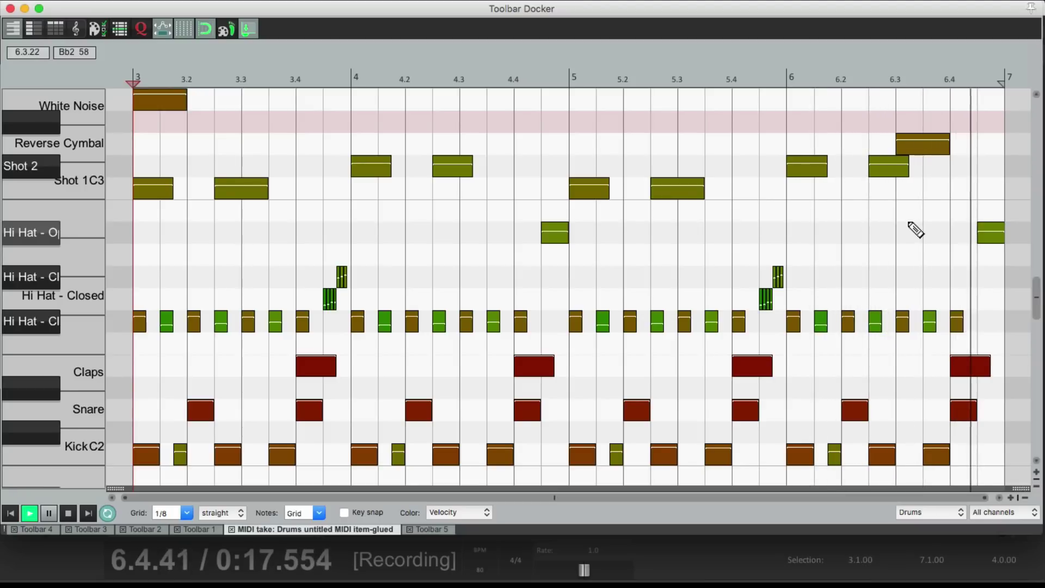
key("space")
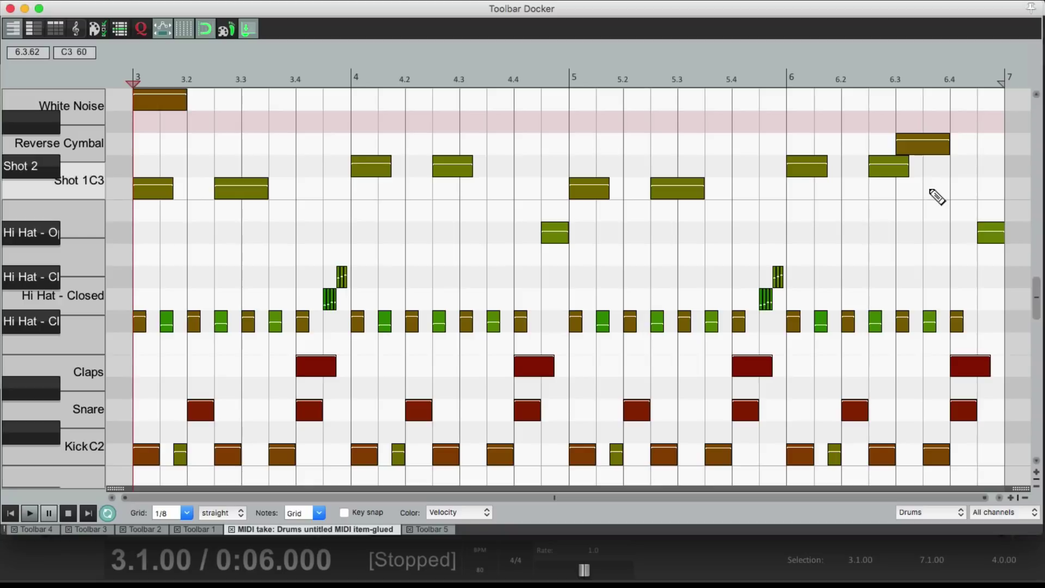
Step: Delete the Hi Hat Open note at 6.4 and play back the four-bar chorus pattern
double_click(998, 231)
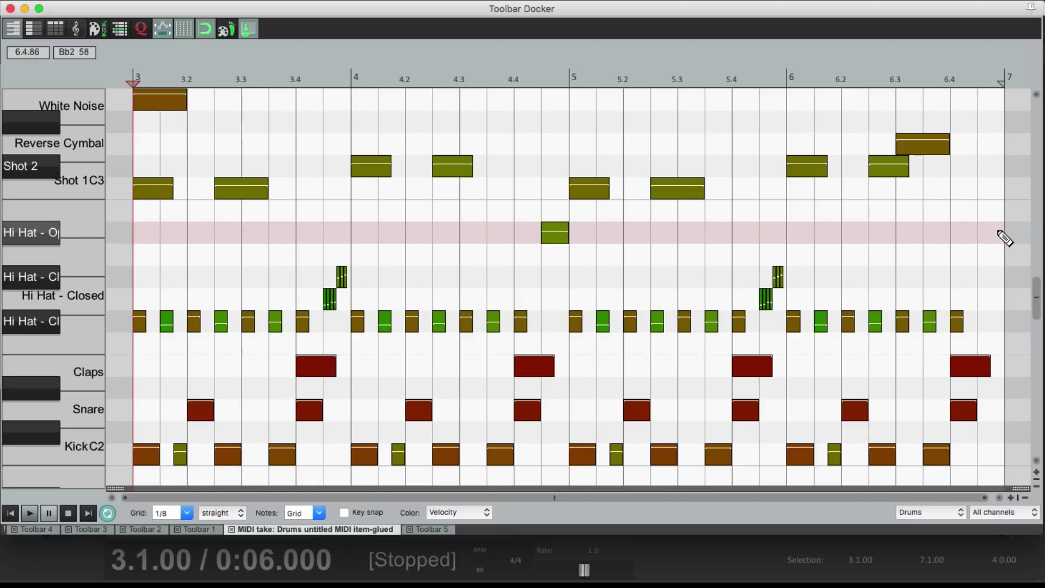
key("space")
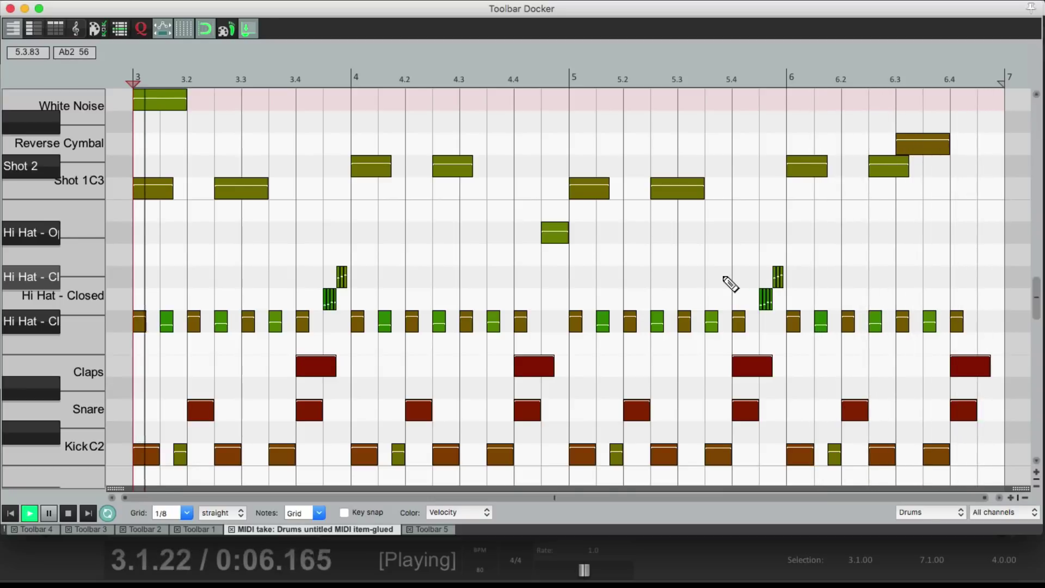
key("space")
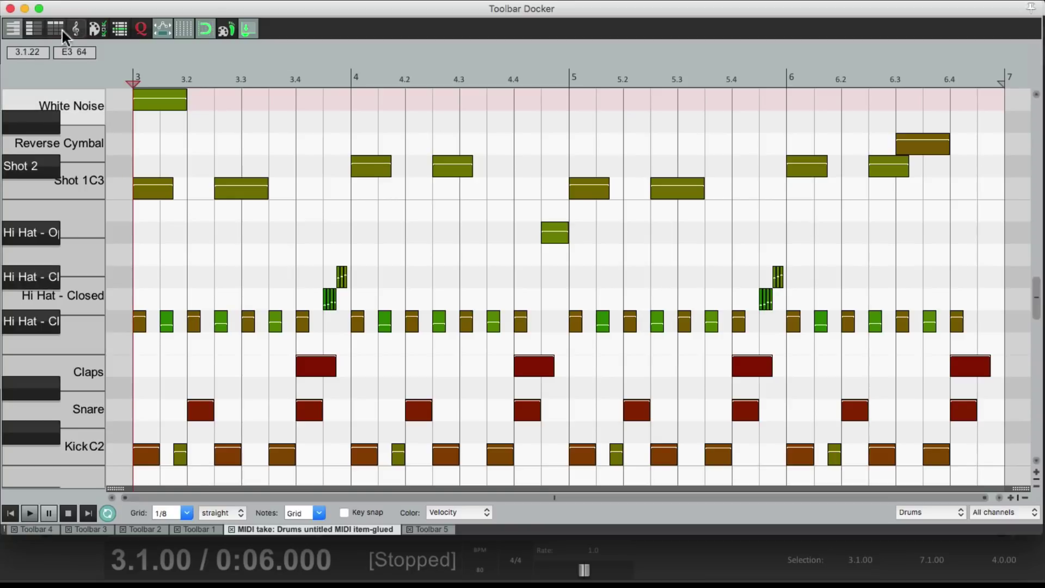
Step: Copy the four-bar drum item to bar 7 and reopen the bars 3–6 item in the MIDI editor
left_click(10, 9)
scroll(548, 180, "down", 3)
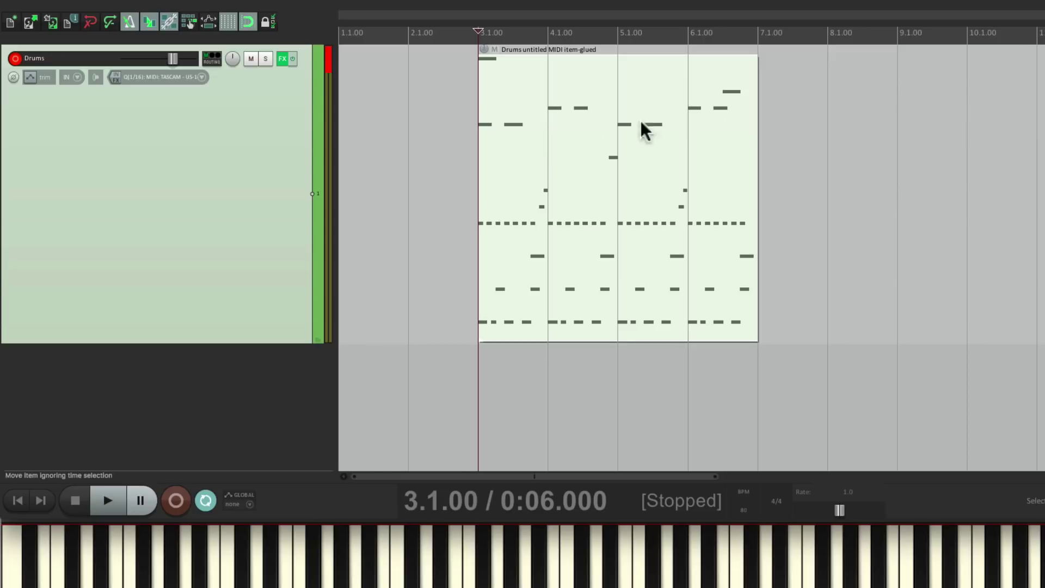
left_click_drag(547, 121, 822, 215)
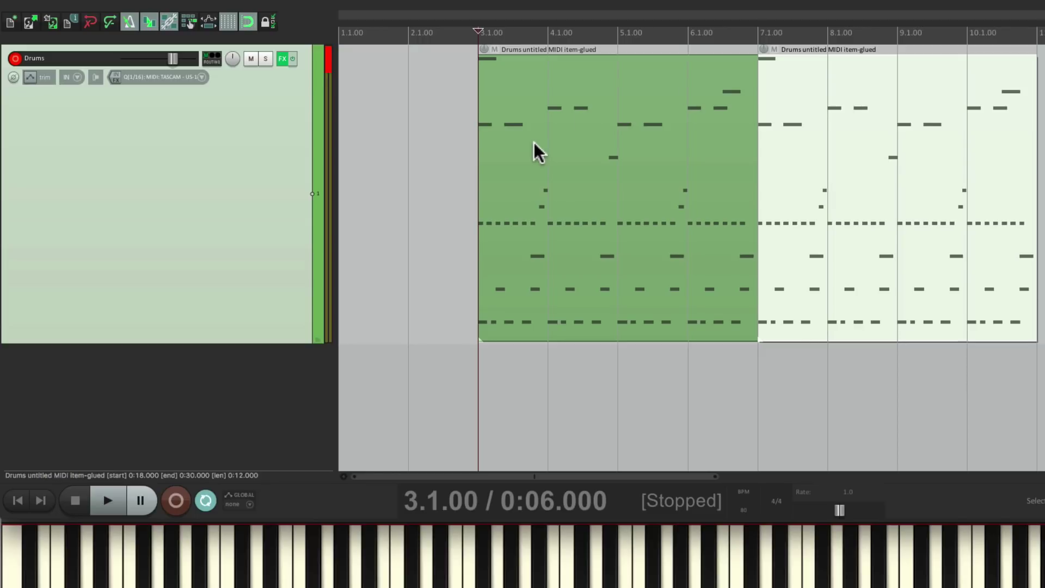
double_click(549, 148)
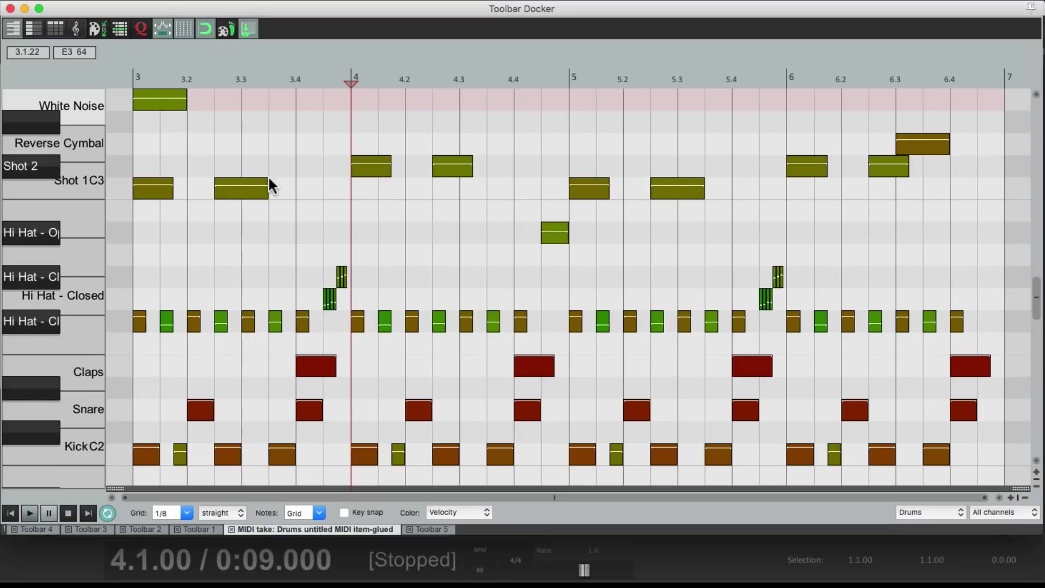
Step: Delete every Kick C2, Snare and White Noise note from the bars 3–6 pattern, then play it back
left_click(83, 444)
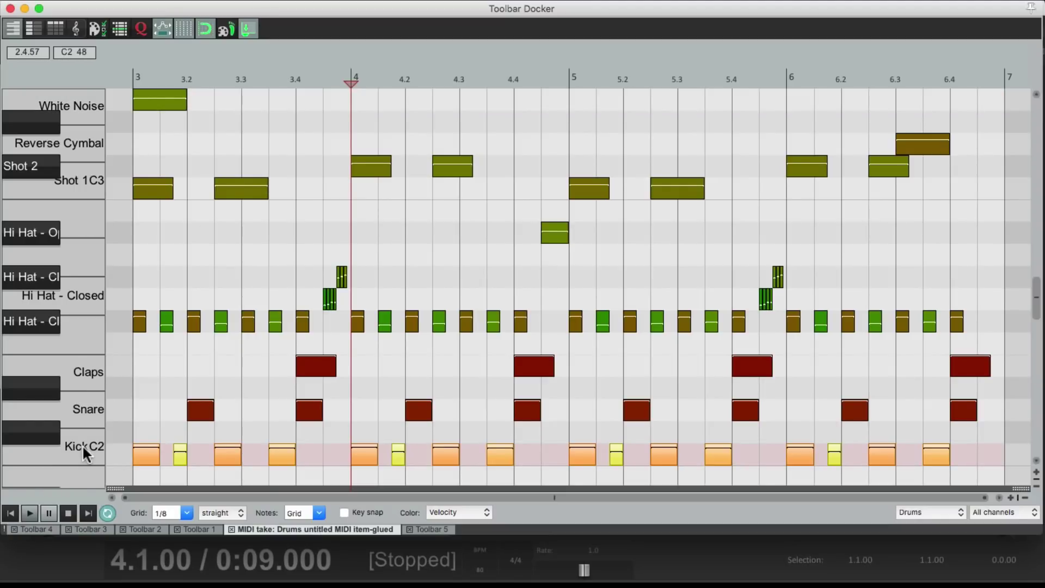
key("Delete")
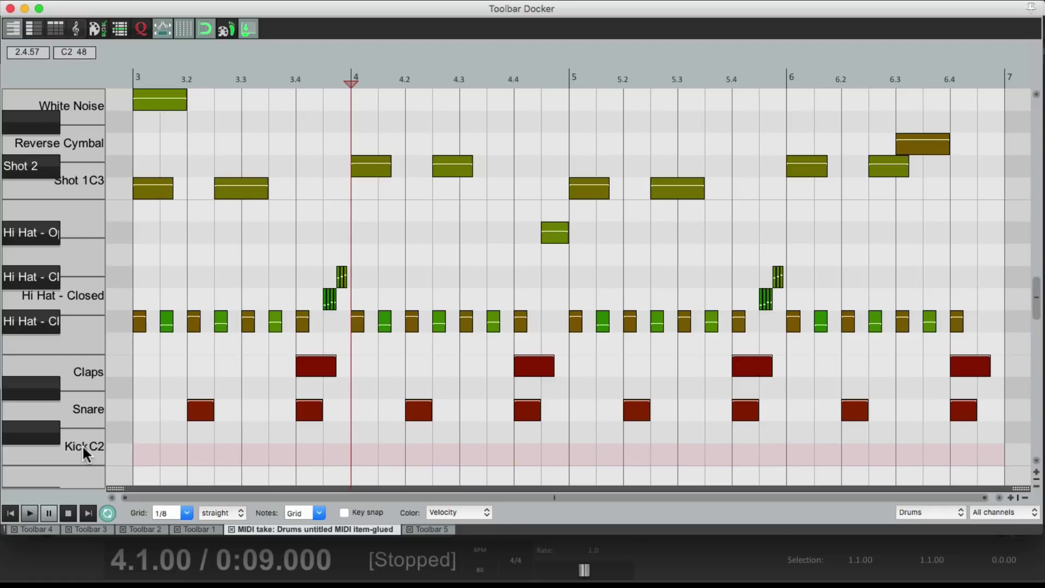
left_click(79, 417)
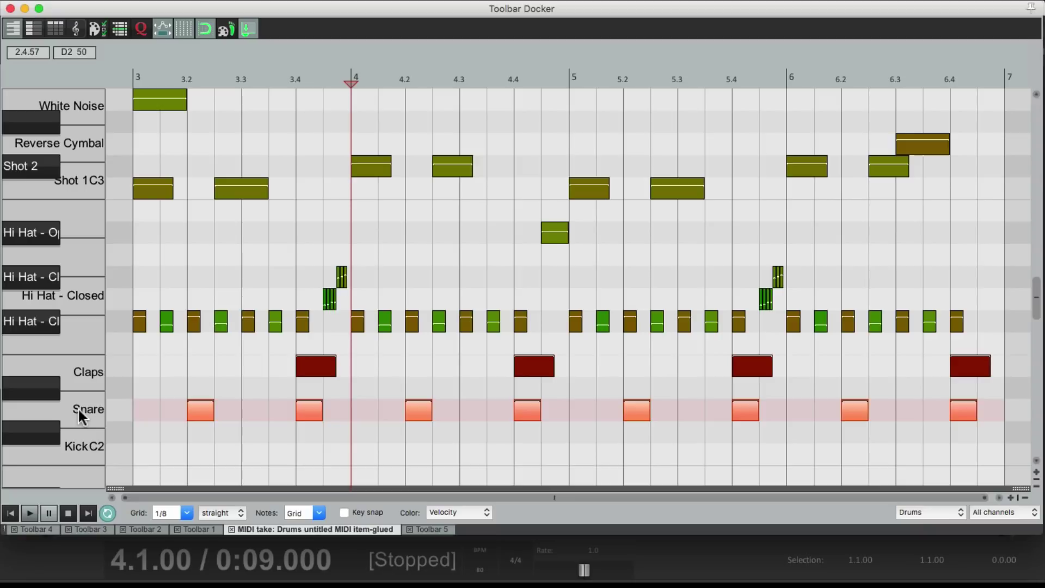
key("Delete")
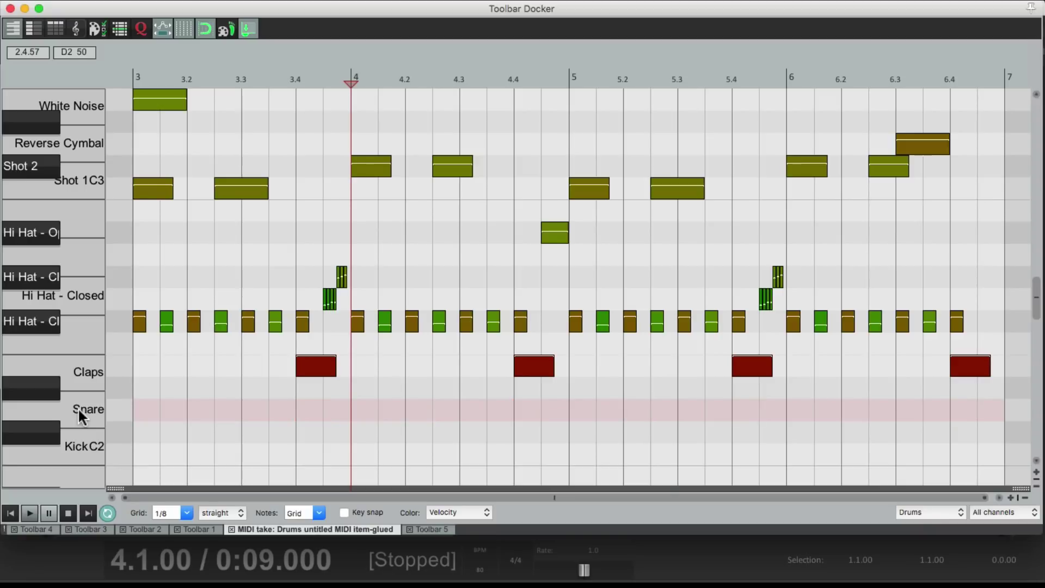
key("Home")
left_click(89, 96)
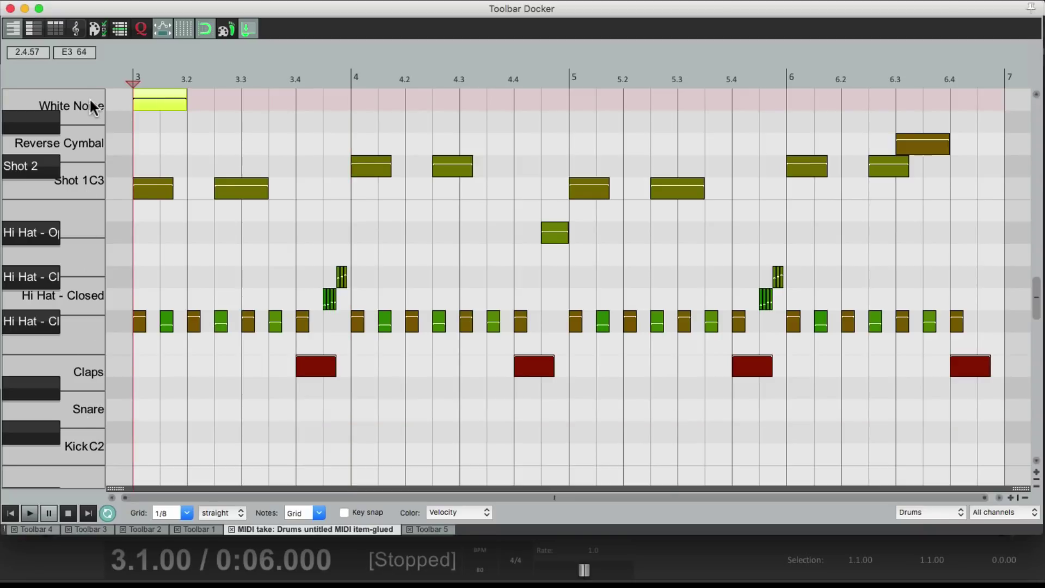
key("Delete")
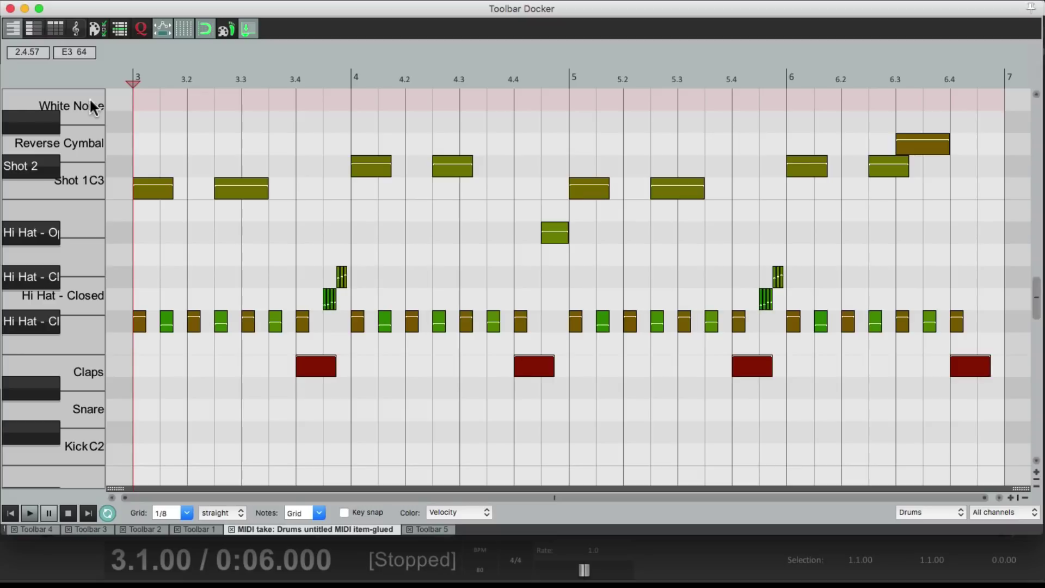
key("space")
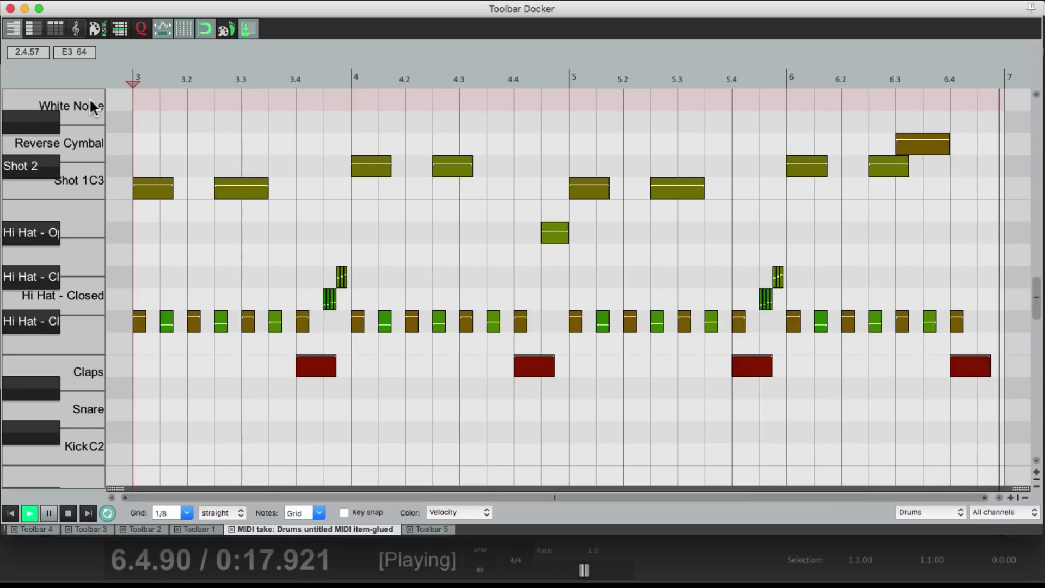
Step: Record a bar 6 kick build-up ending in a snare hit, then review the take
key("space")
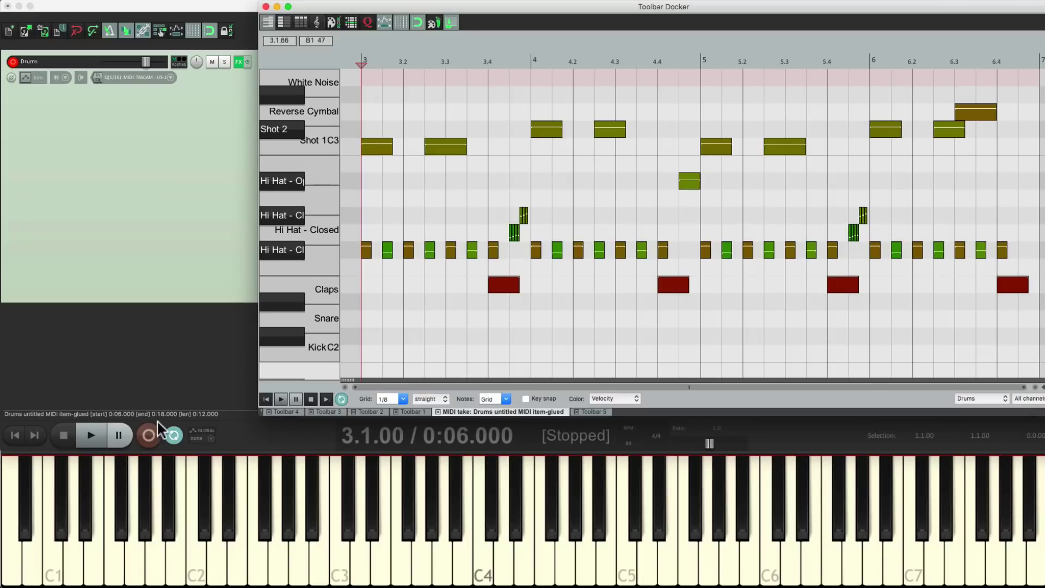
left_click(149, 436)
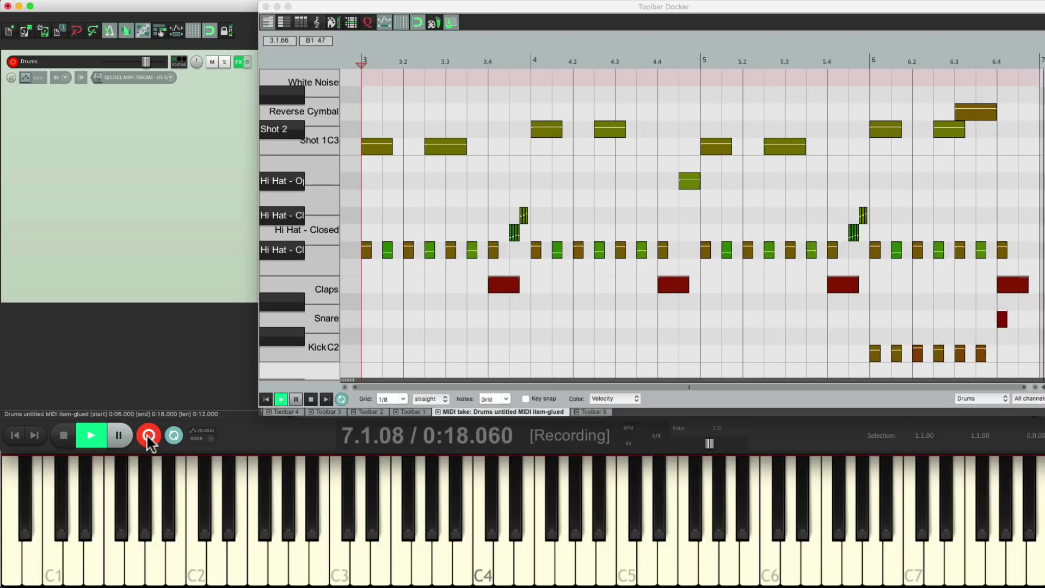
left_click(148, 434)
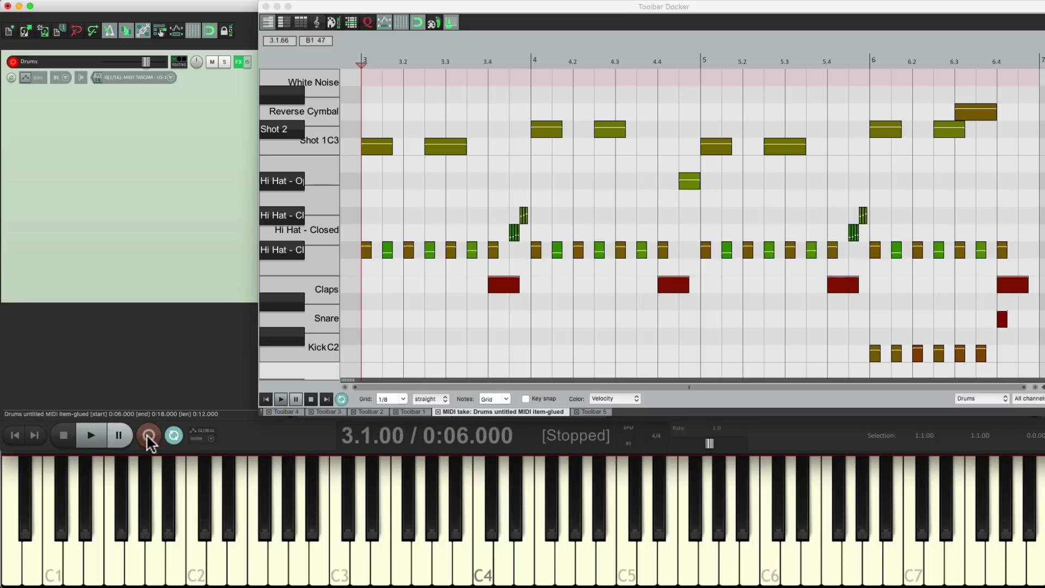
key("space")
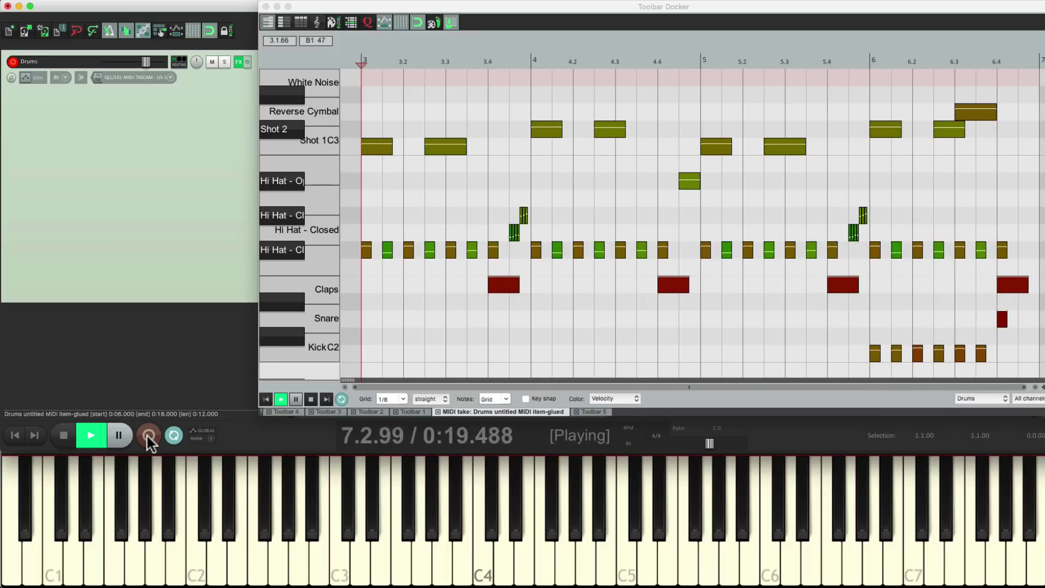
key("space")
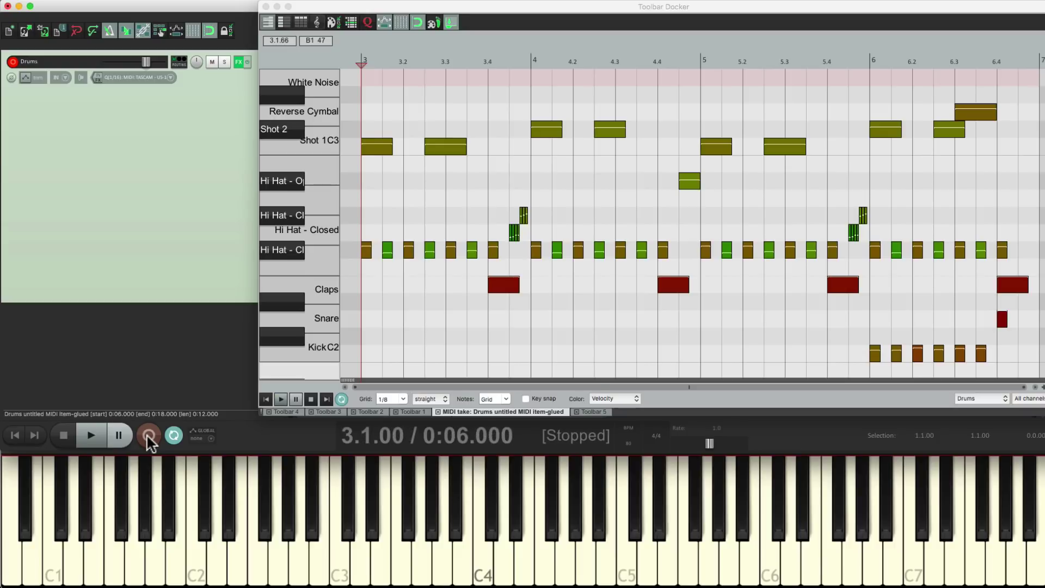
Step: Copy the breakdown and chorus items to bar 11.1, then open them in the MIDI editor and play
left_click(266, 6)
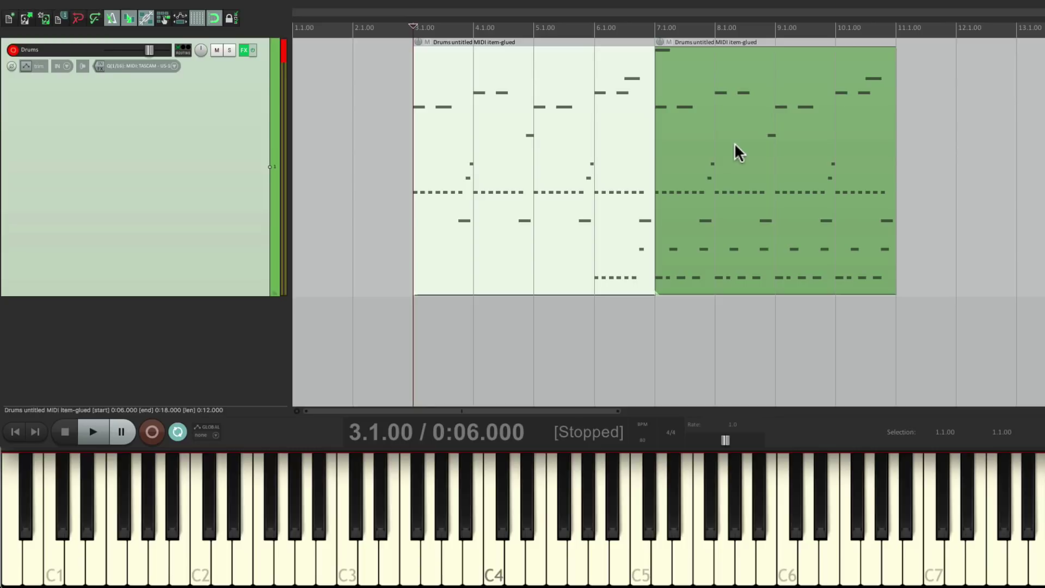
left_click(224, 158)
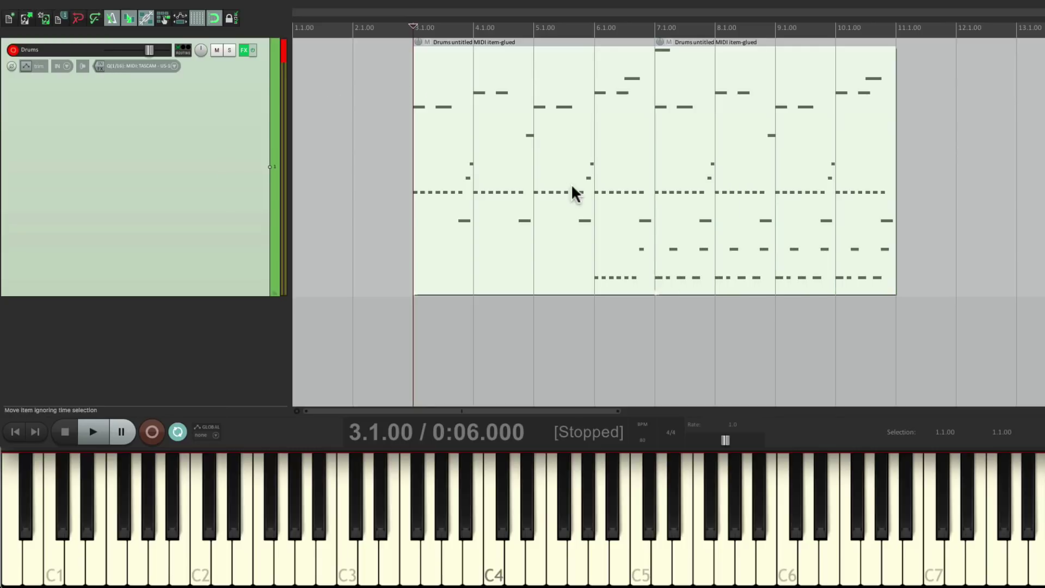
left_click_drag(506, 161, 999, 145)
scroll(669, 221, "down", 3)
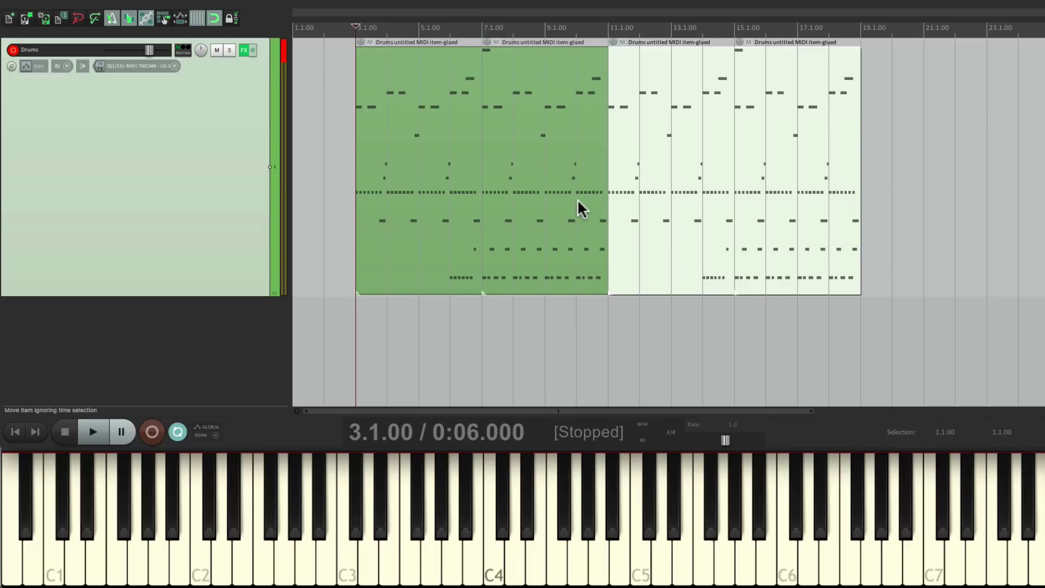
scroll(577, 198, "up", 4)
scroll(578, 202, "down", 2)
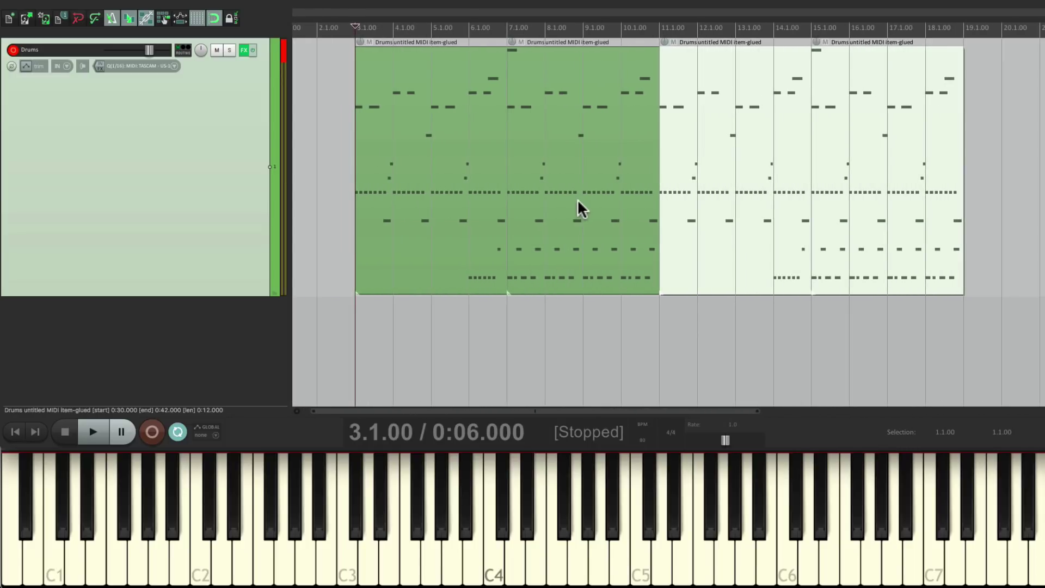
double_click(577, 198)
key("space")
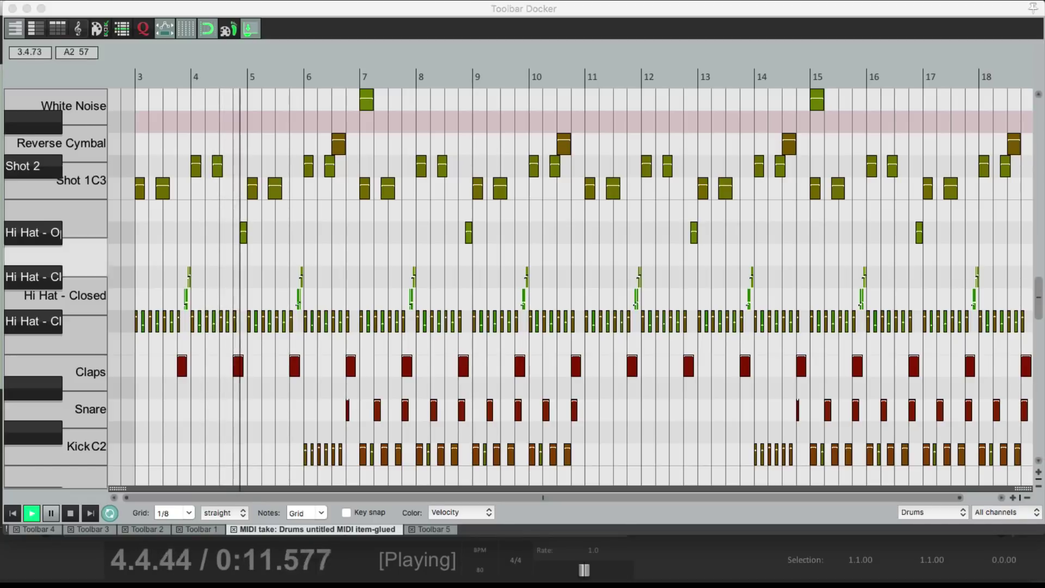
scroll(340, 321, "up", 3)
scroll(341, 321, "up", 2)
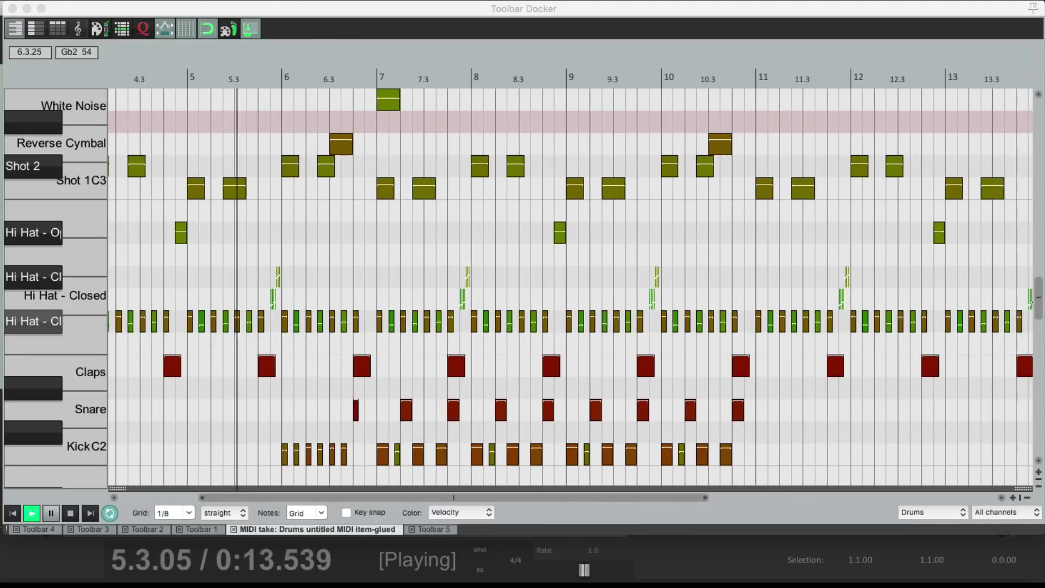
scroll(341, 321, "up", 1)
scroll(341, 321, "up", 2)
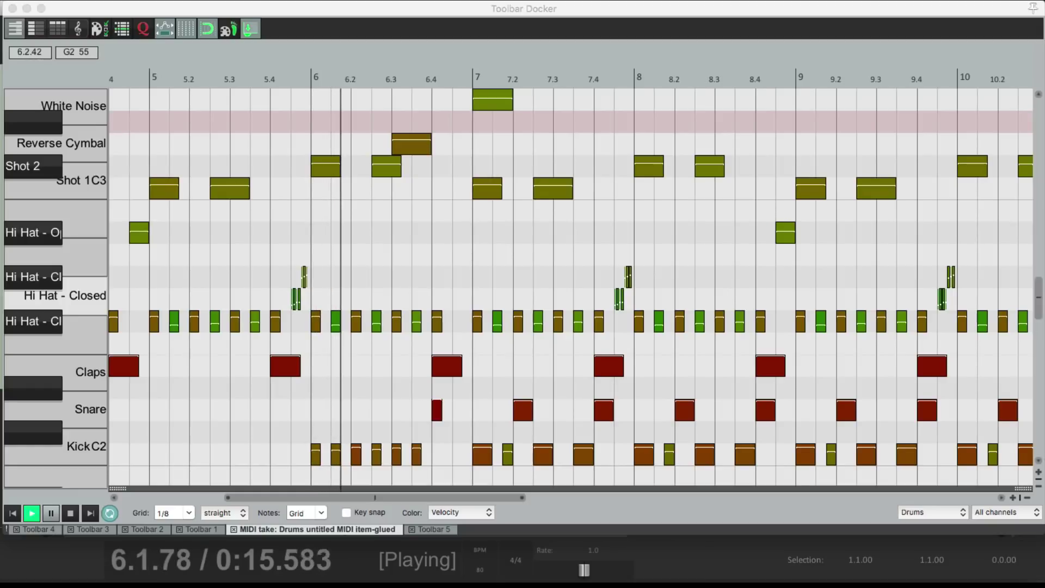
scroll(340, 321, "up", 1)
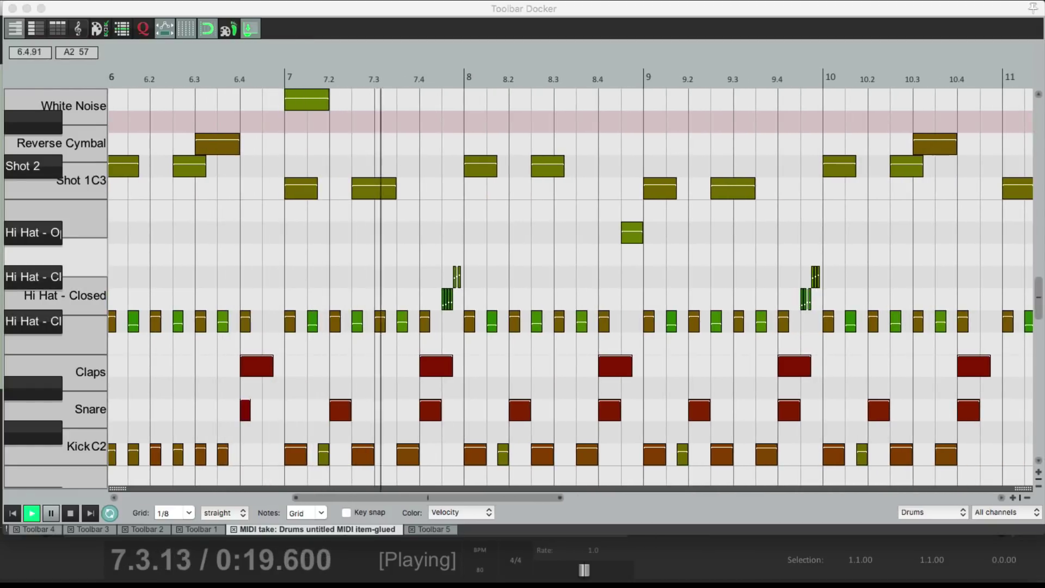
scroll(371, 272, "up", 1)
scroll(359, 272, "up", 1)
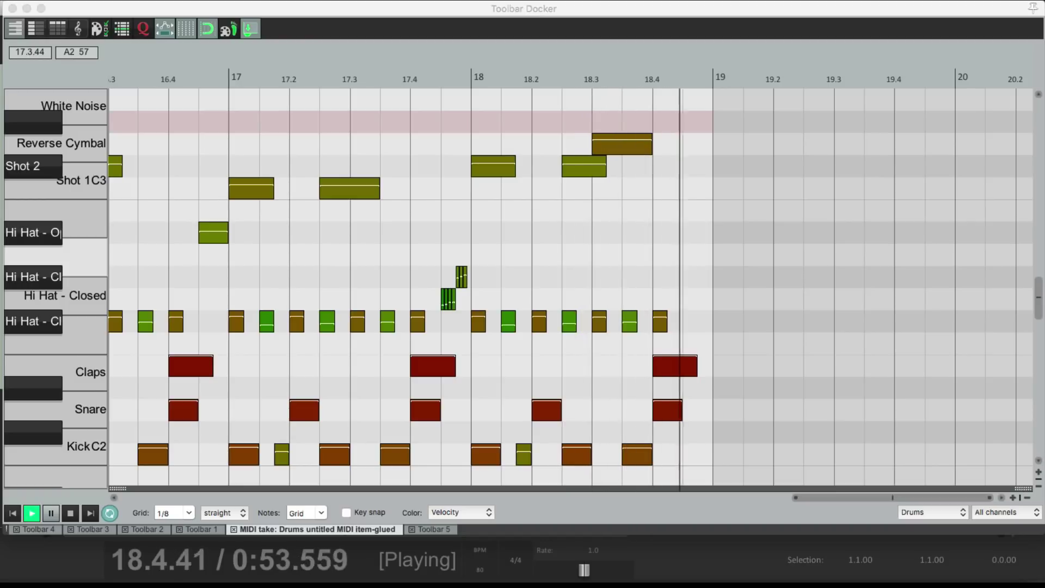
key("space")
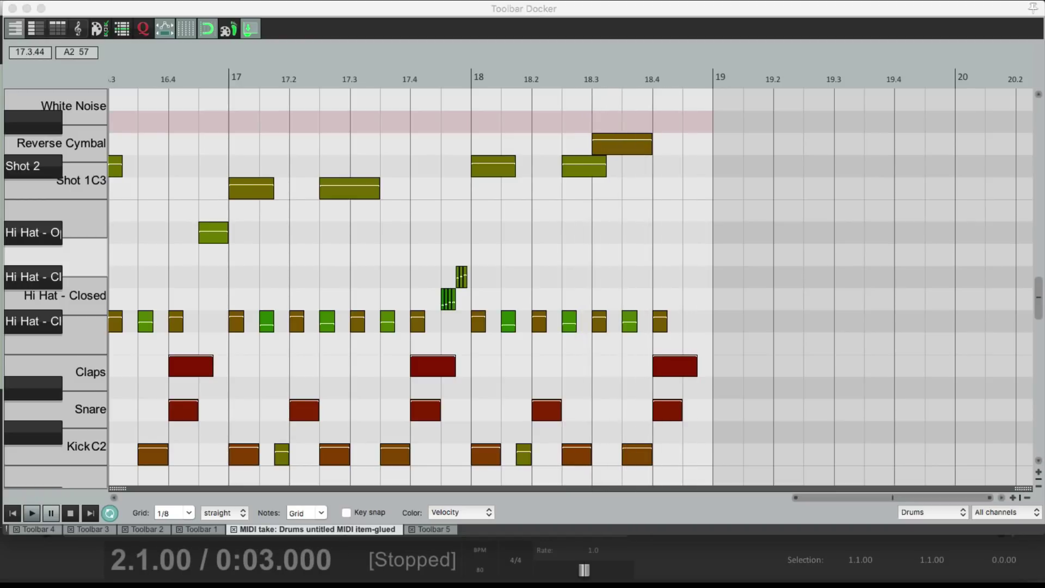